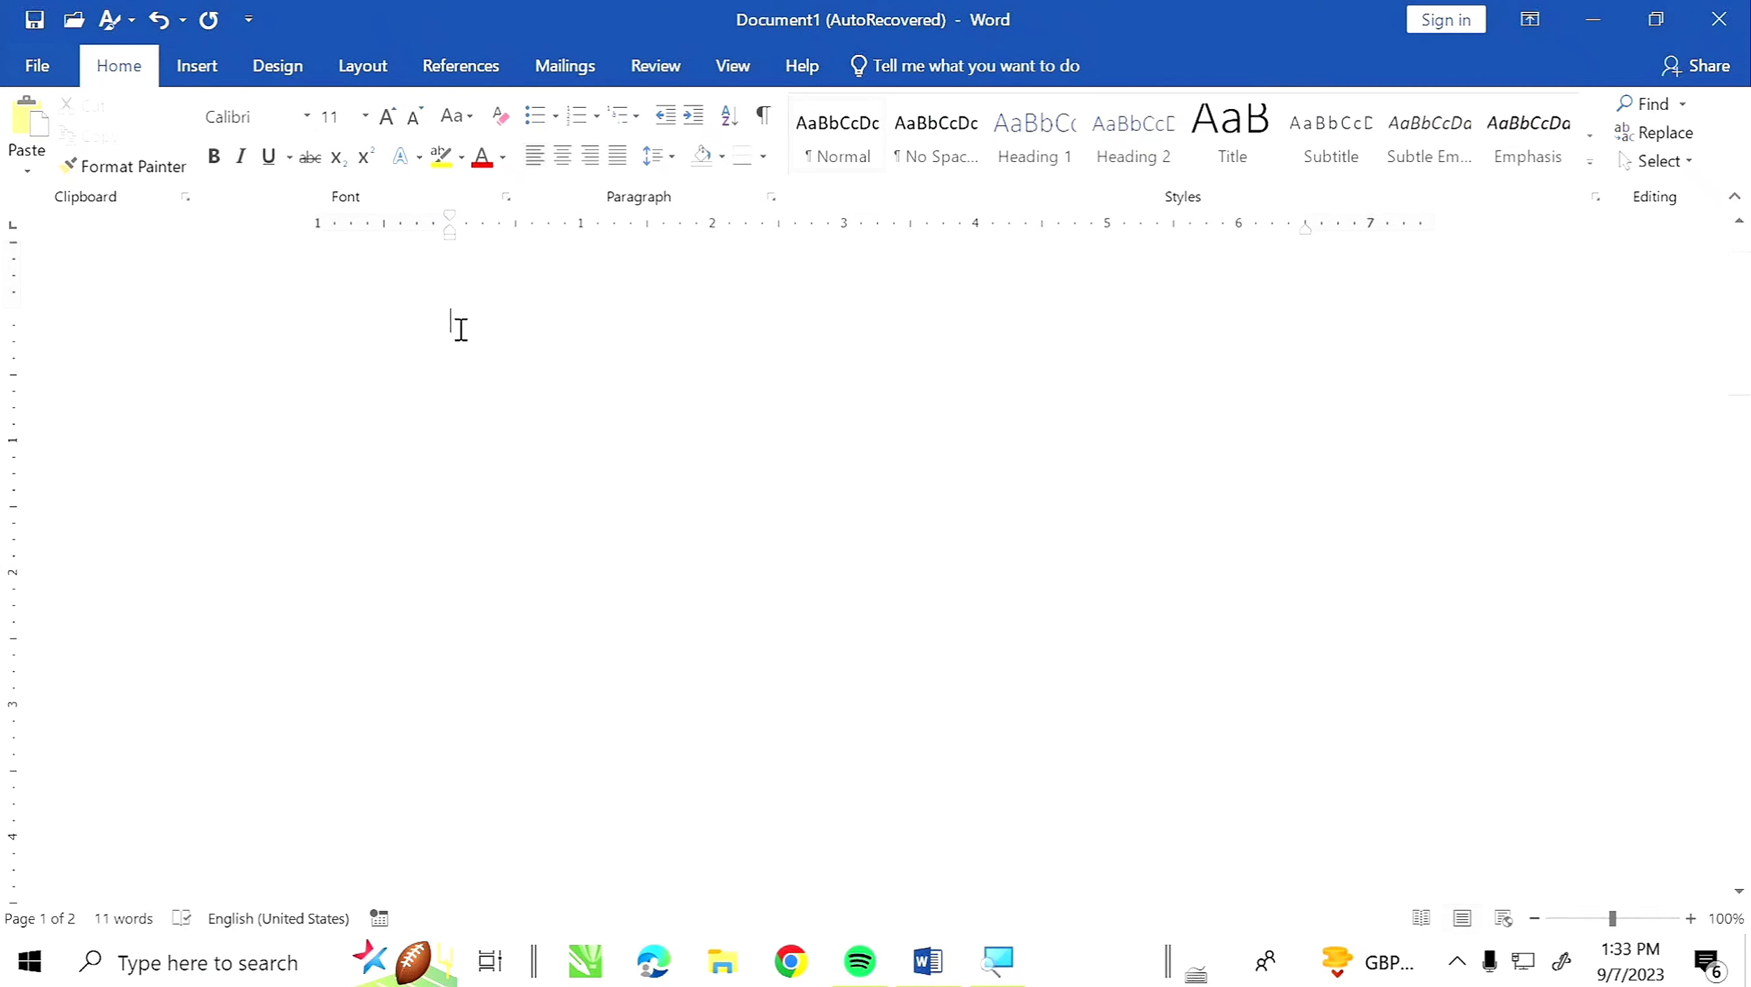
# Generate sample paragraphs with the rand() function and add the line "What computer?" above them
pyautogui.write('rand()')
pyautogui.press('Return')
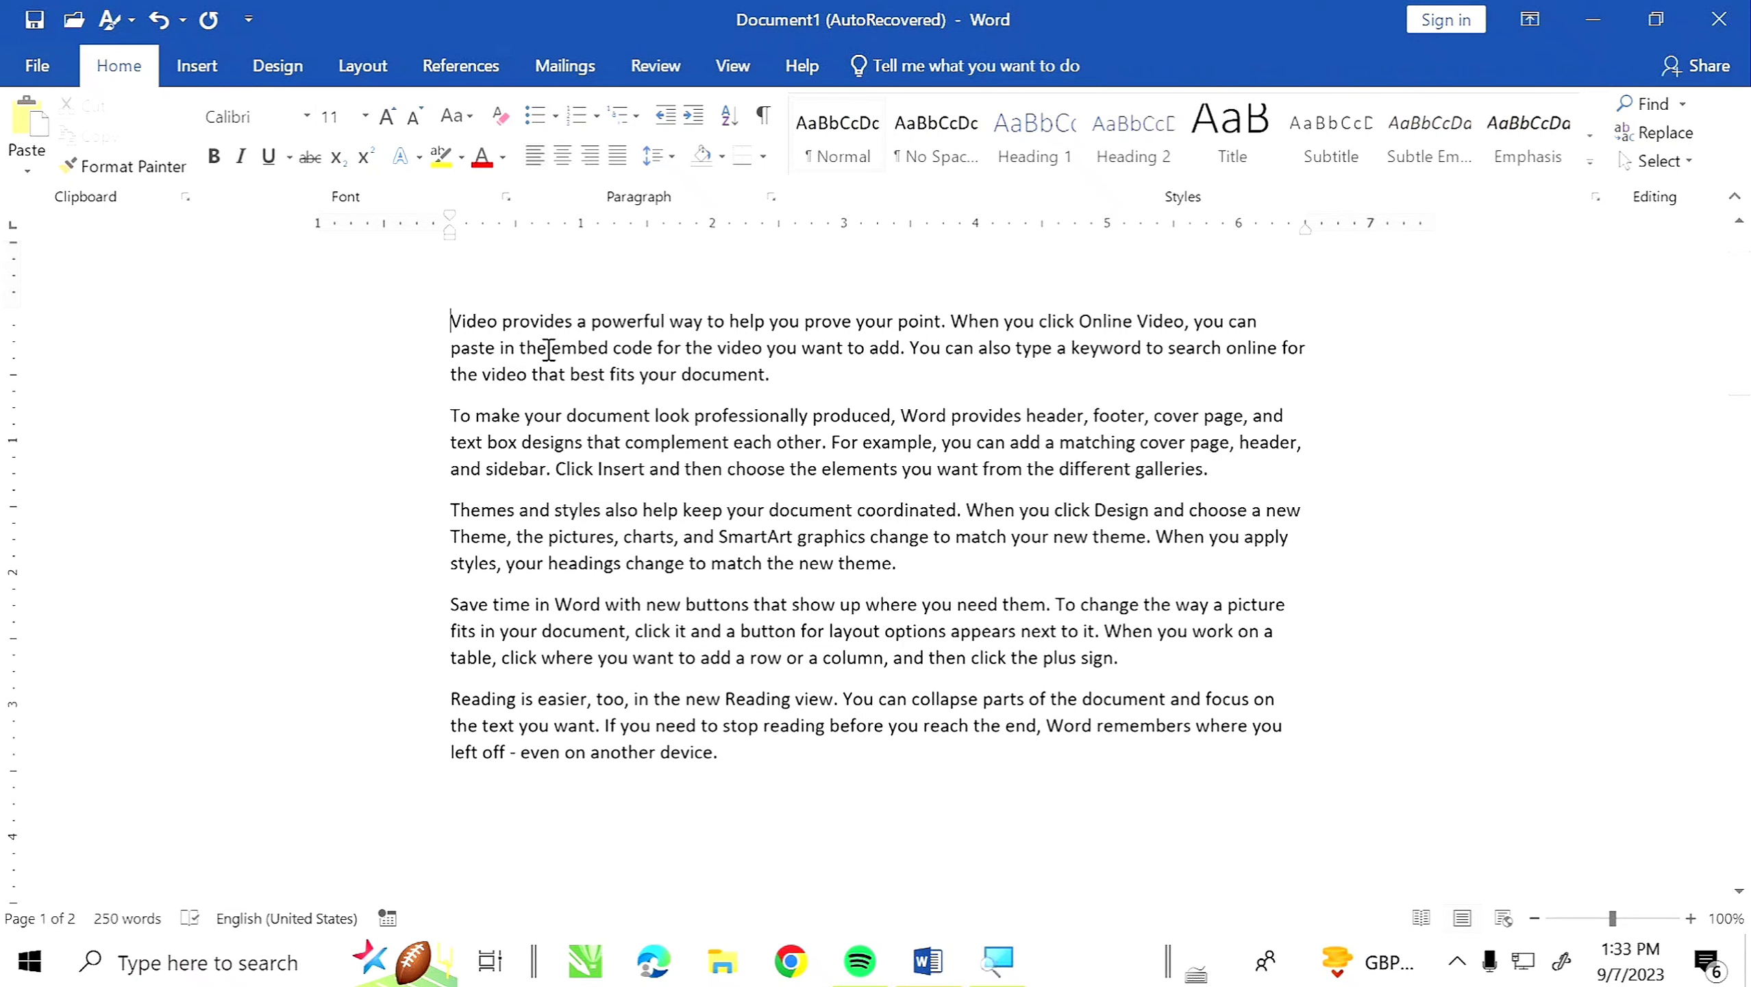
pyautogui.press('Return')
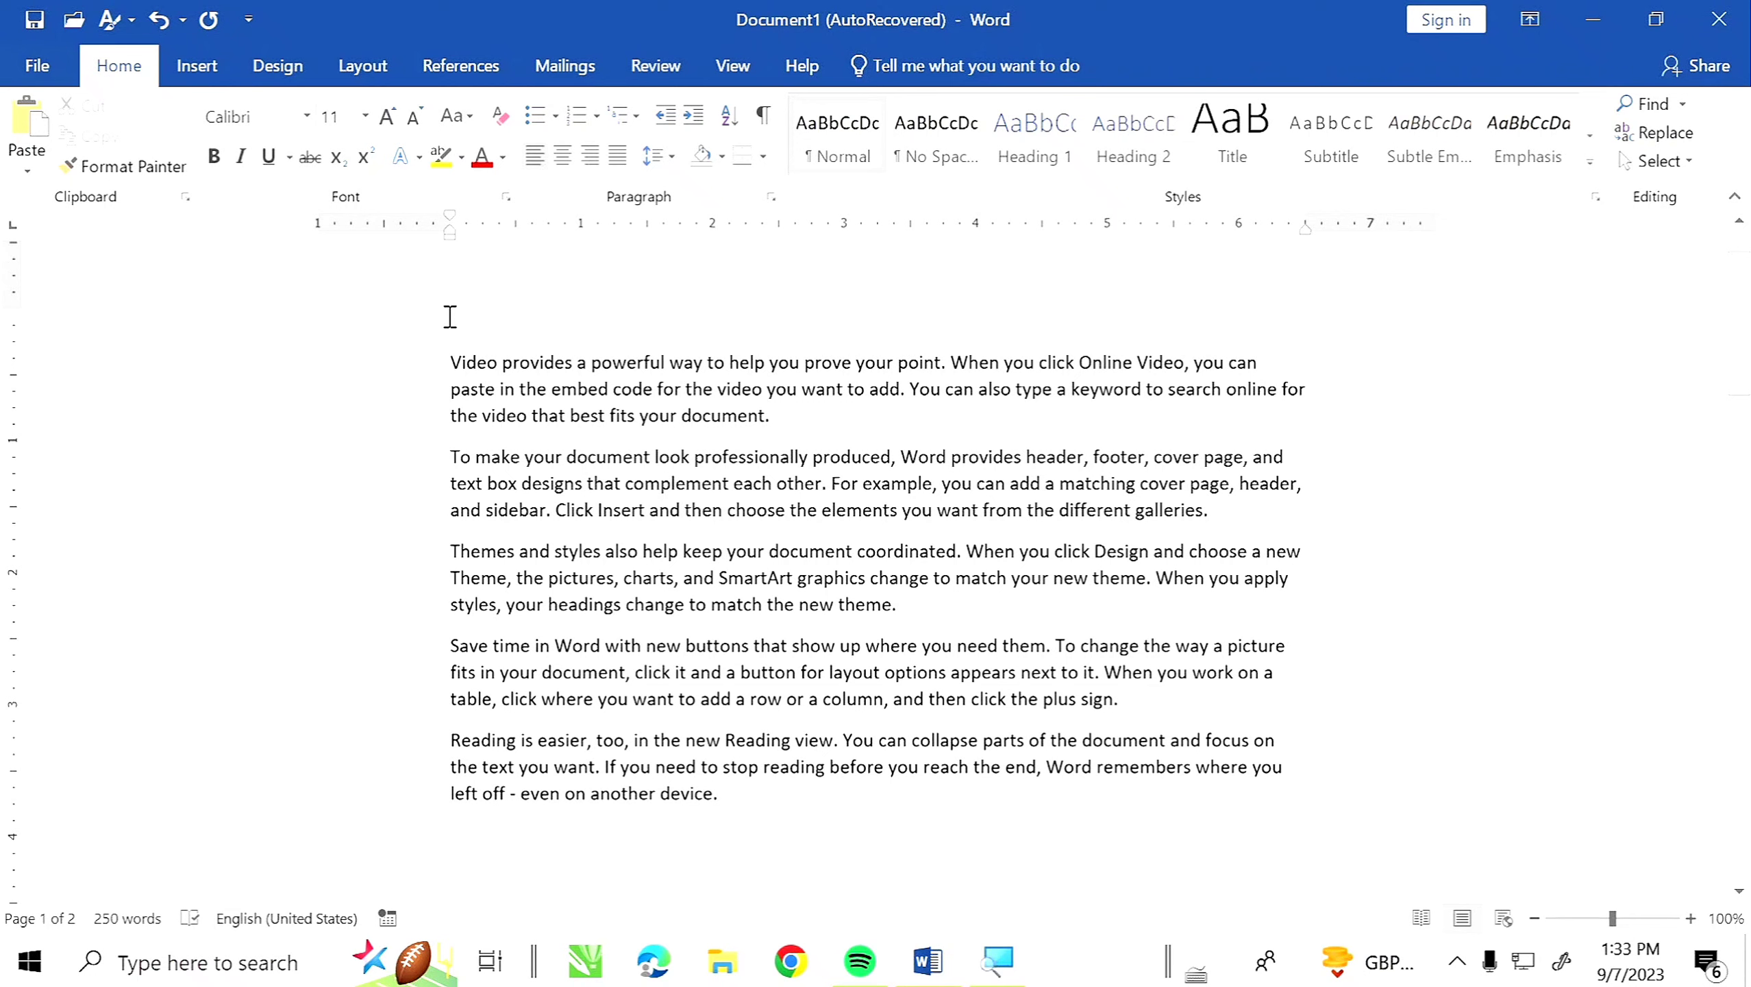
pyautogui.write('hat computer?')
# Format the five sample paragraphs below "What computer?" as a bulleted list with arrowhead bullets
pyautogui.moveTo(445, 356); pyautogui.dragTo(730, 814)
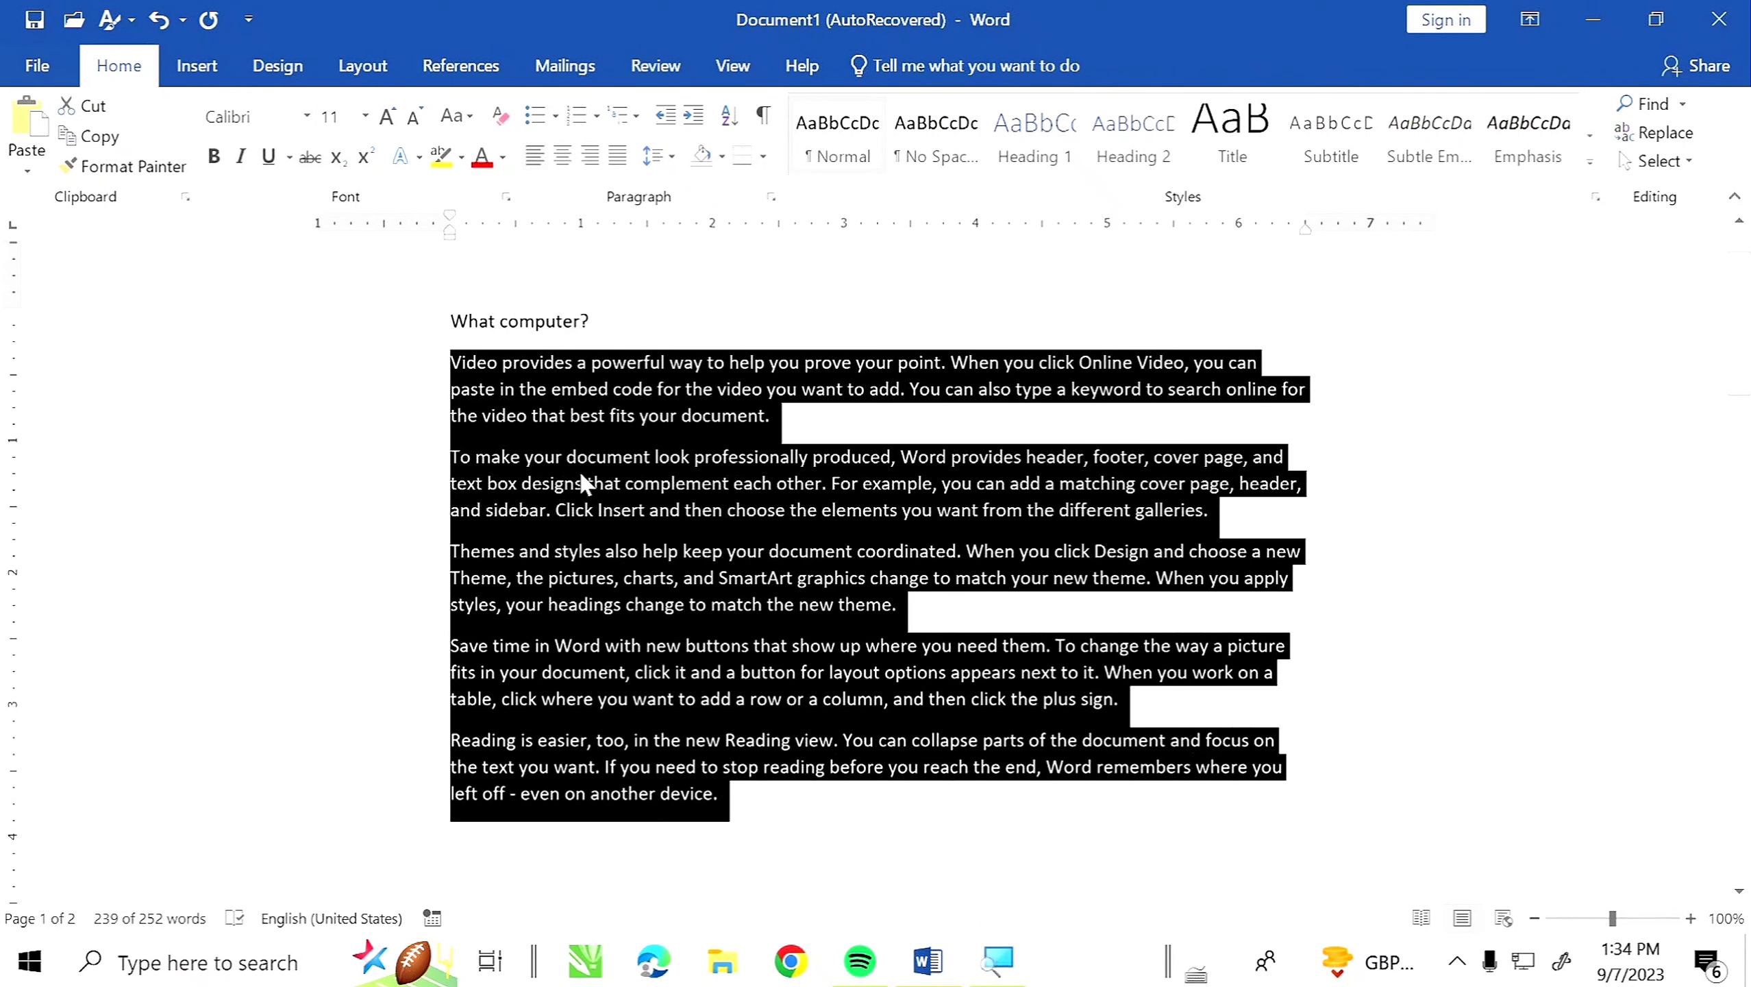
pyautogui.click(557, 117)
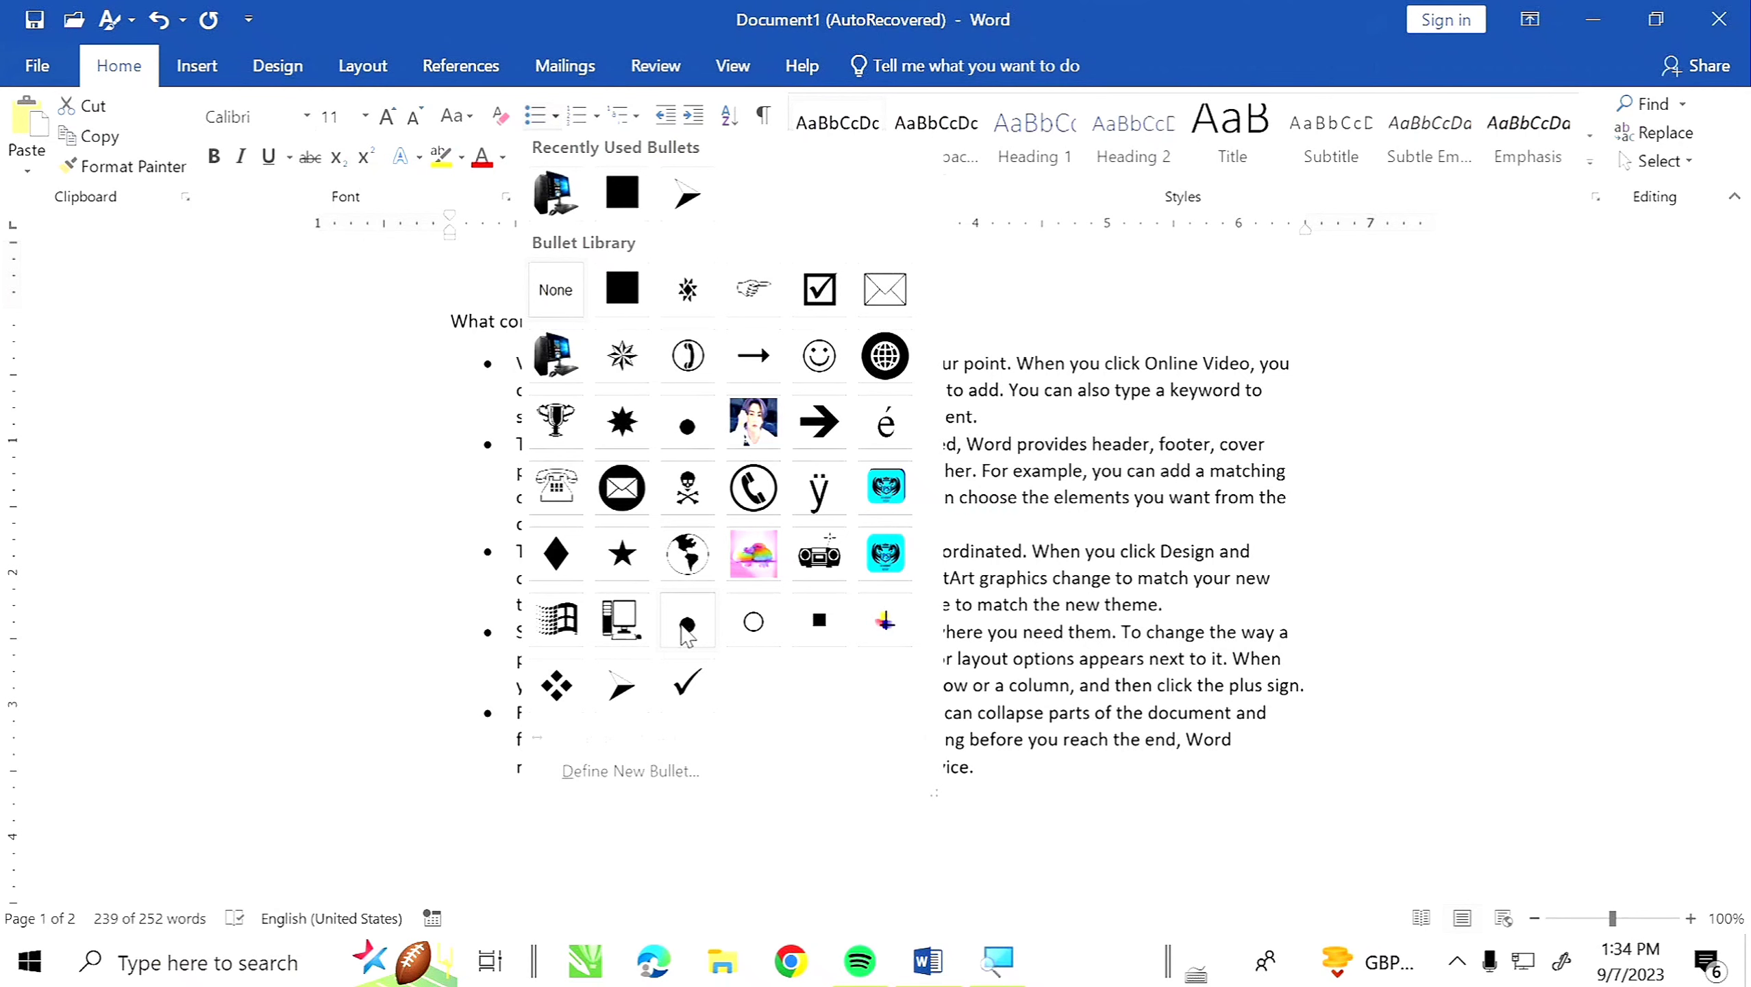
pyautogui.click(630, 682)
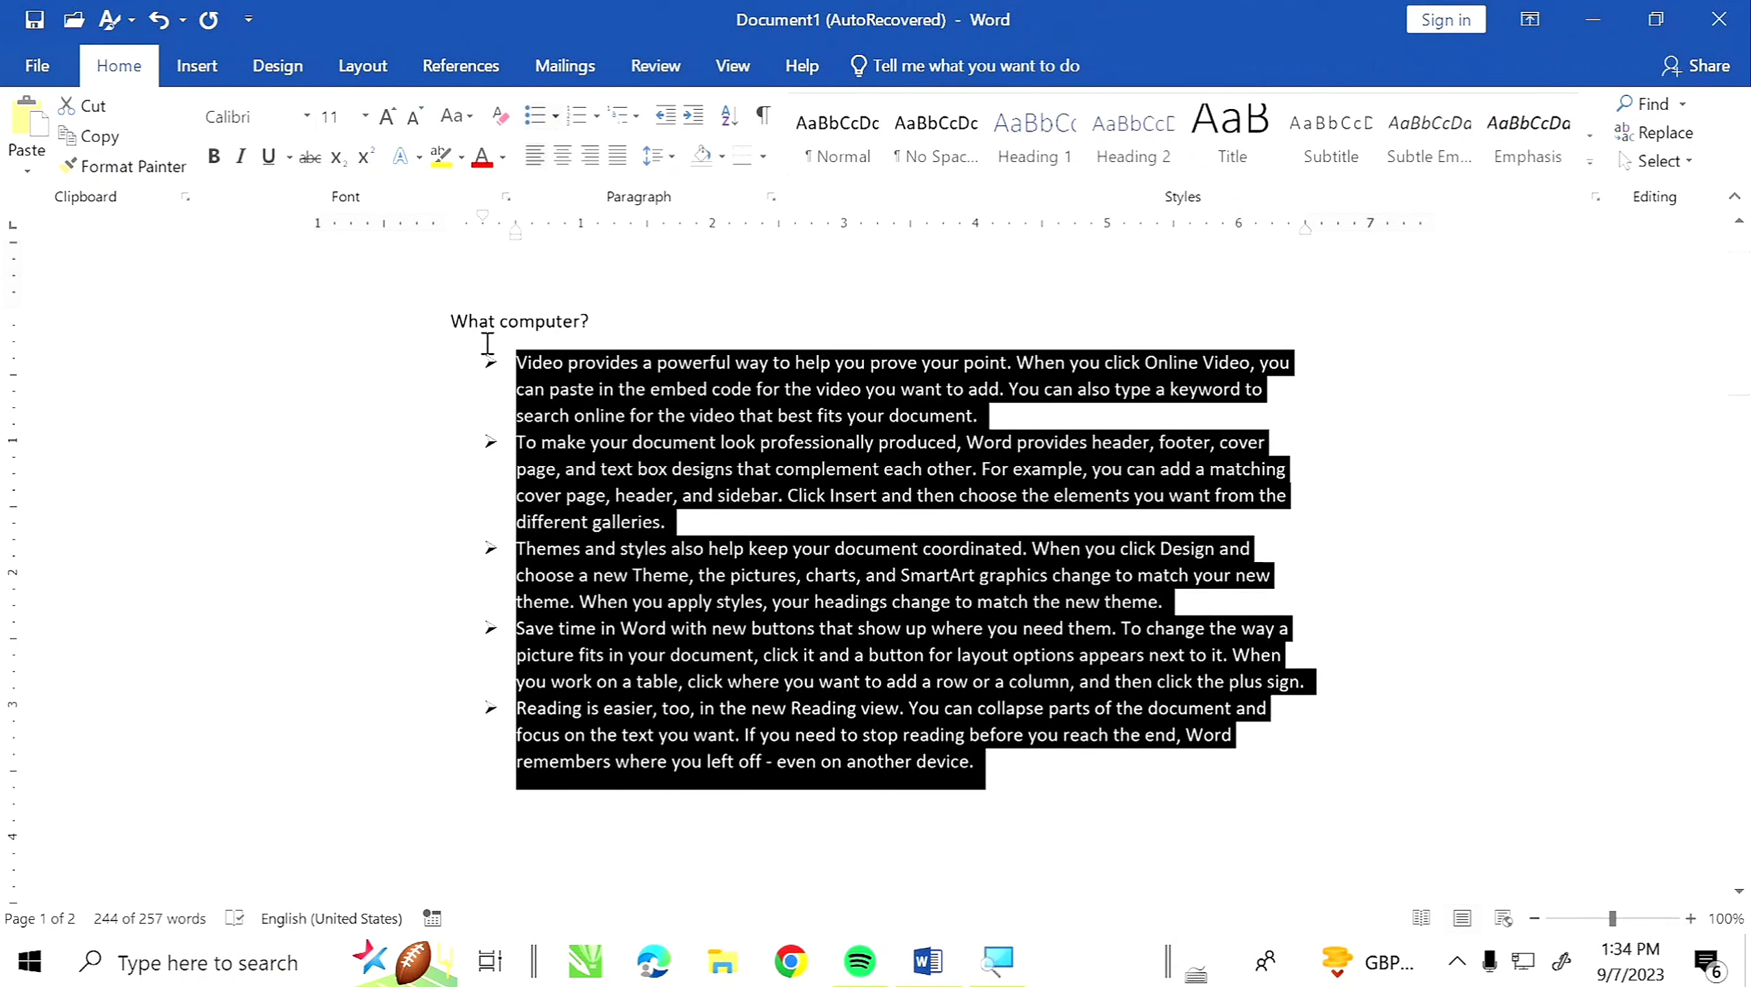
# Start defining a new symbol bullet for the selected paragraphs, with Wingdings 2 as the symbol font
pyautogui.click(556, 116)
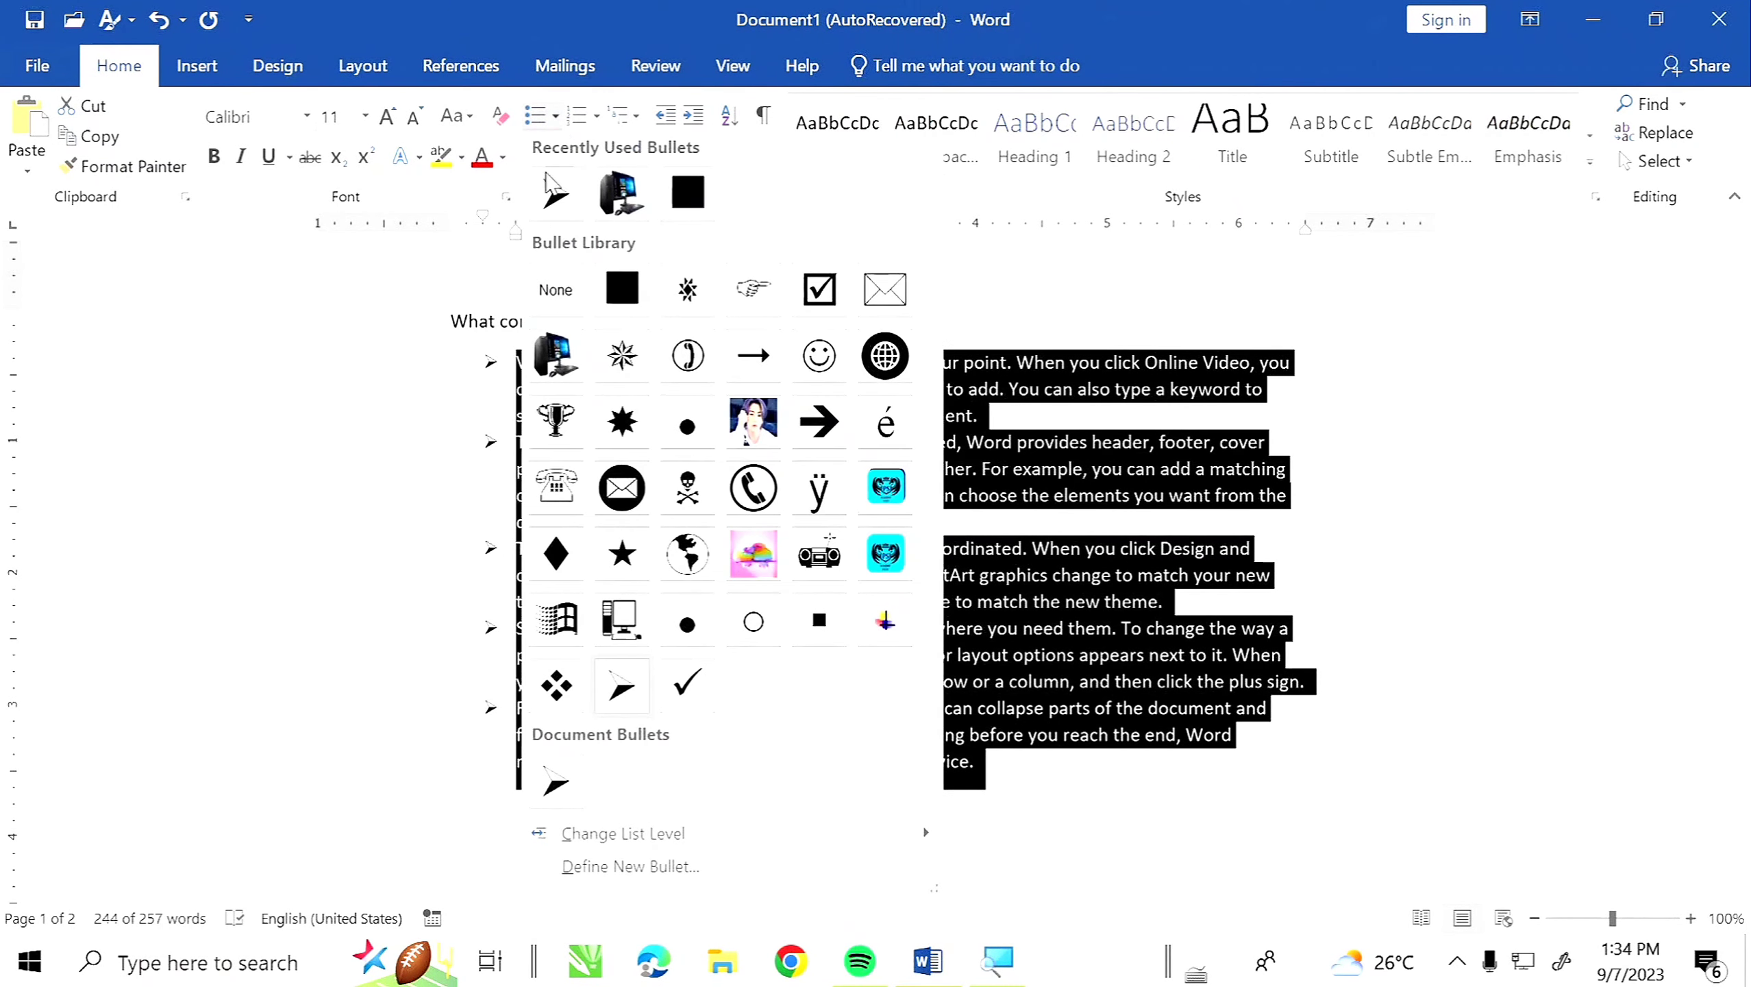
pyautogui.click(675, 875)
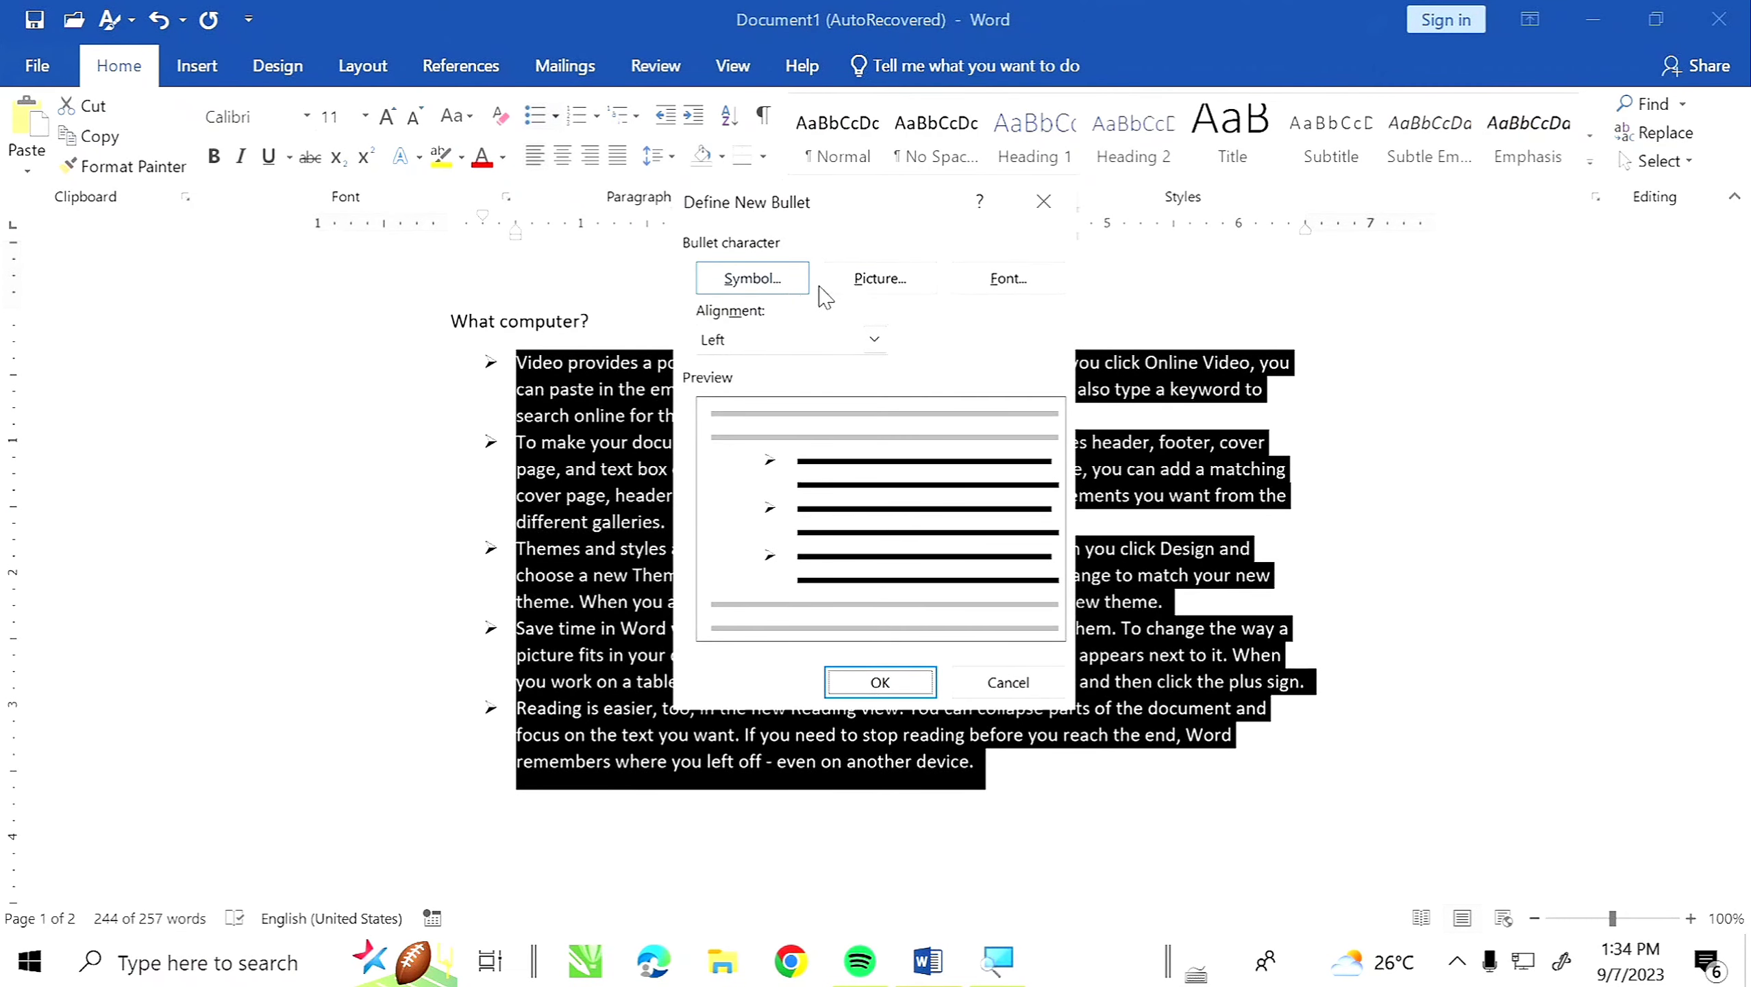
pyautogui.click(766, 280)
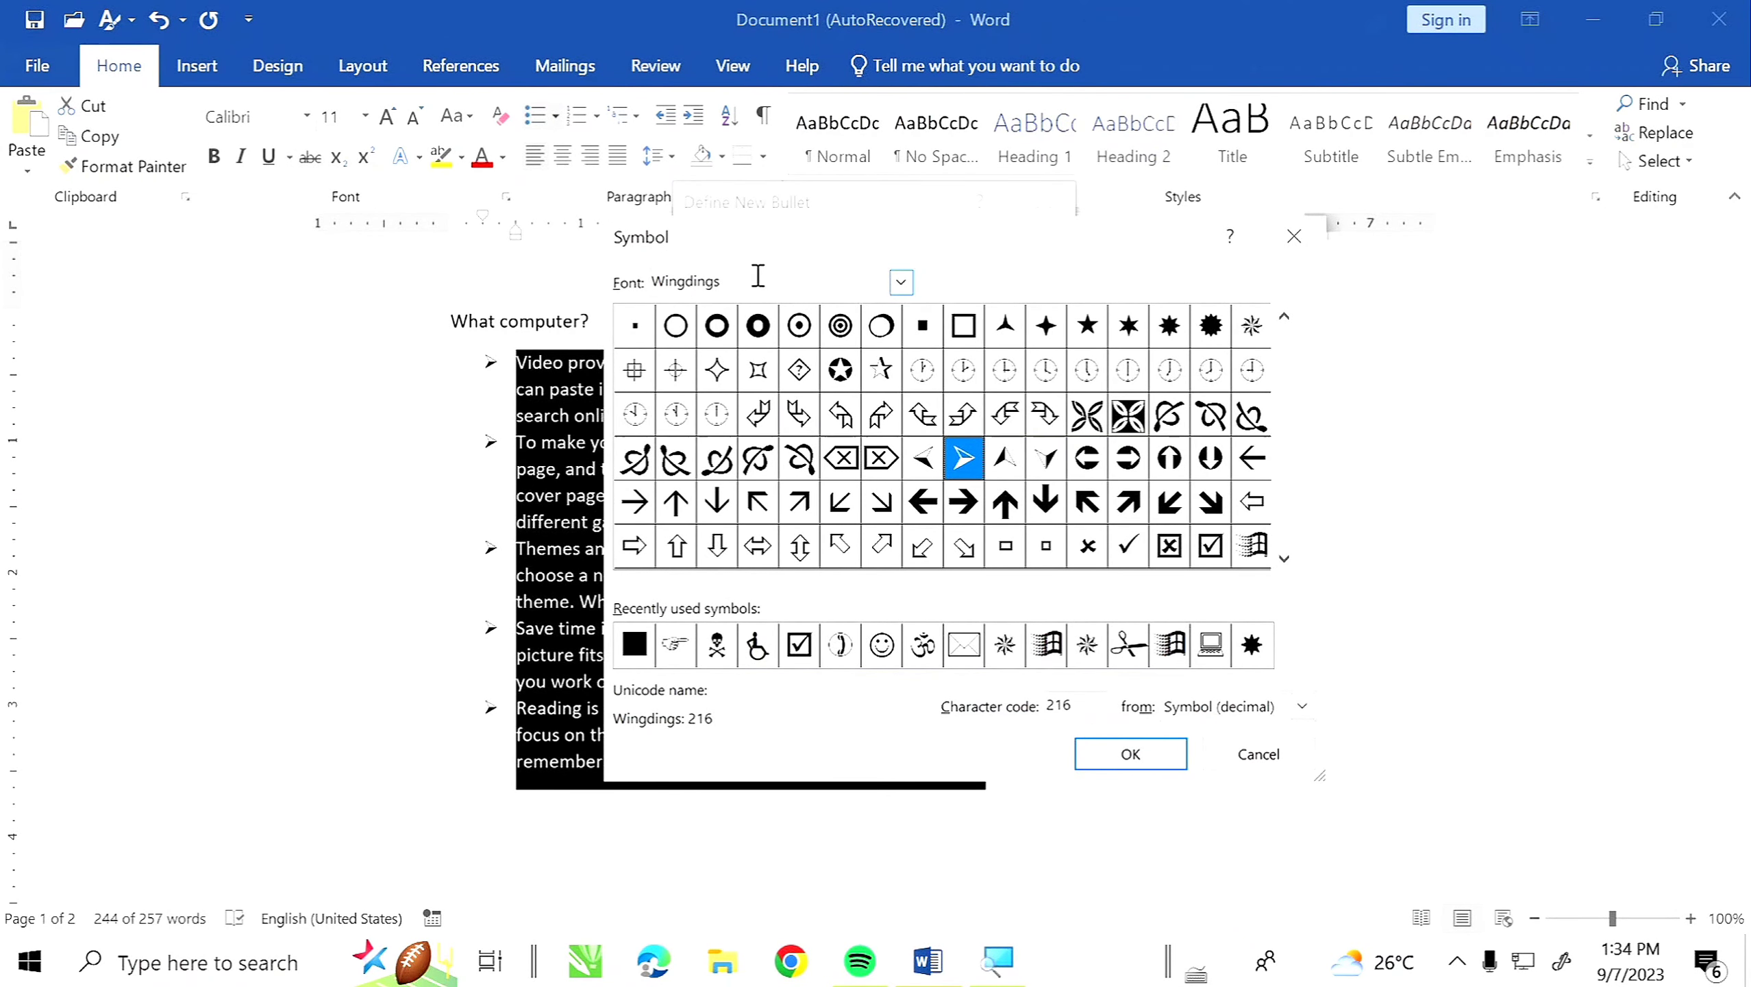
pyautogui.click(901, 281)
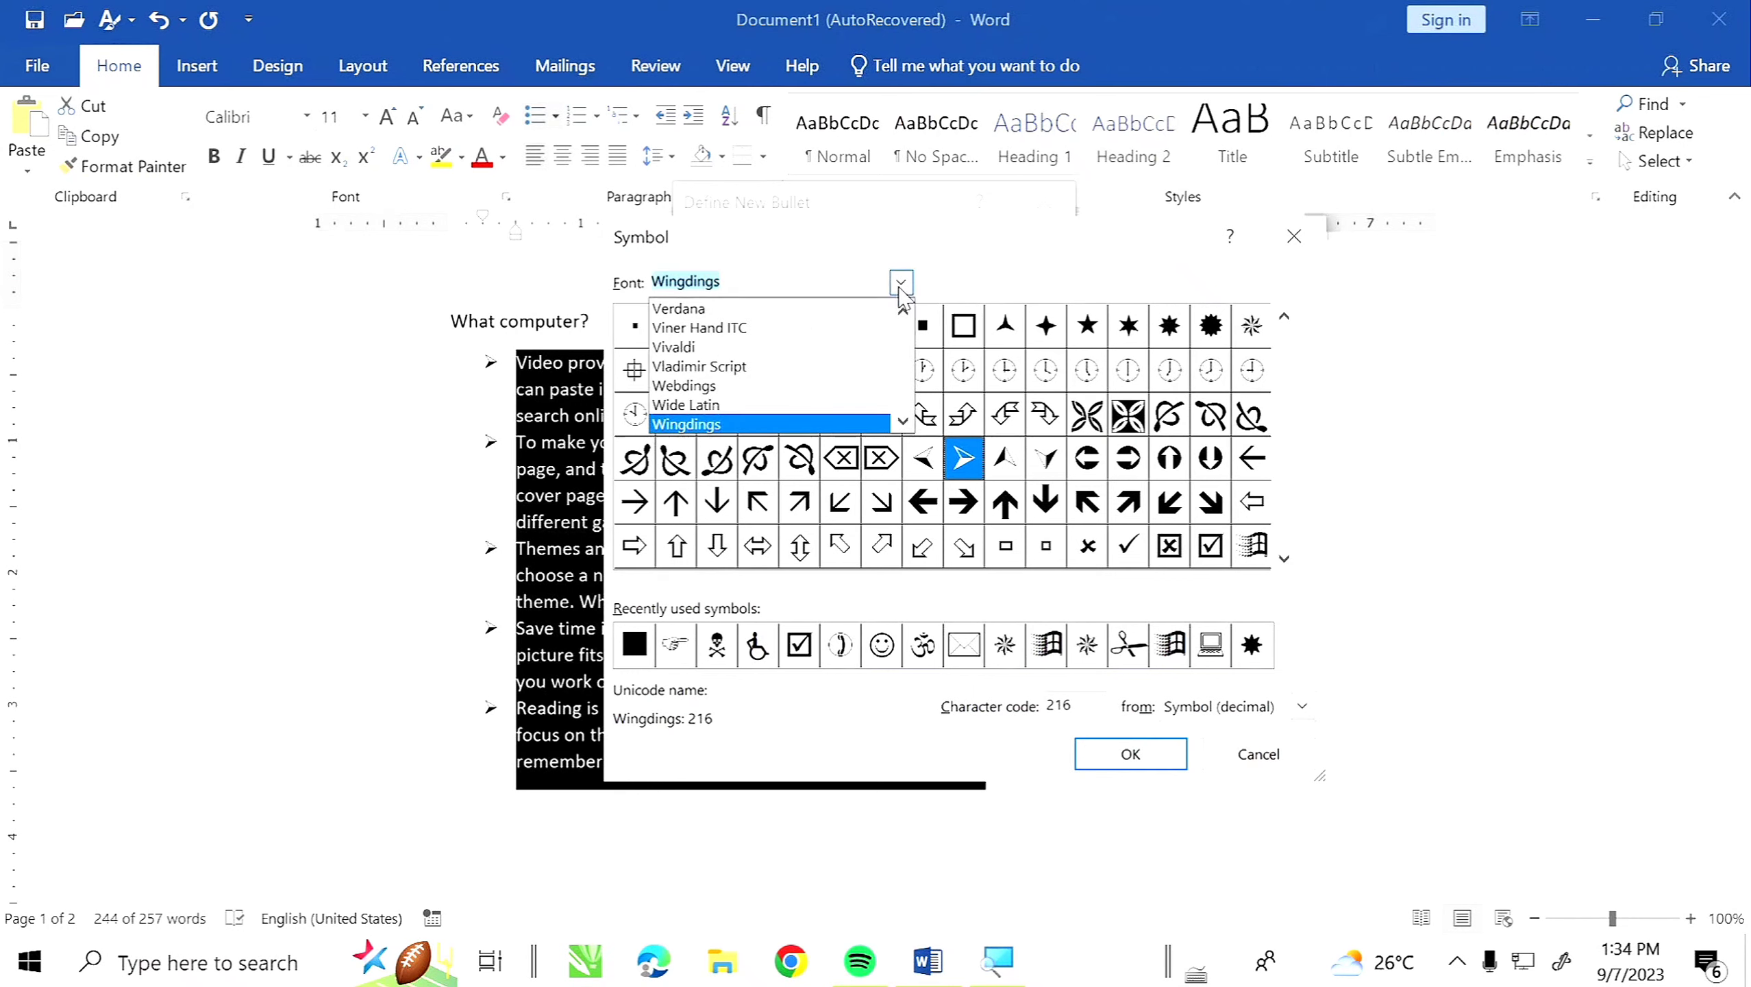
pyautogui.click(902, 421)
pyautogui.click(902, 420)
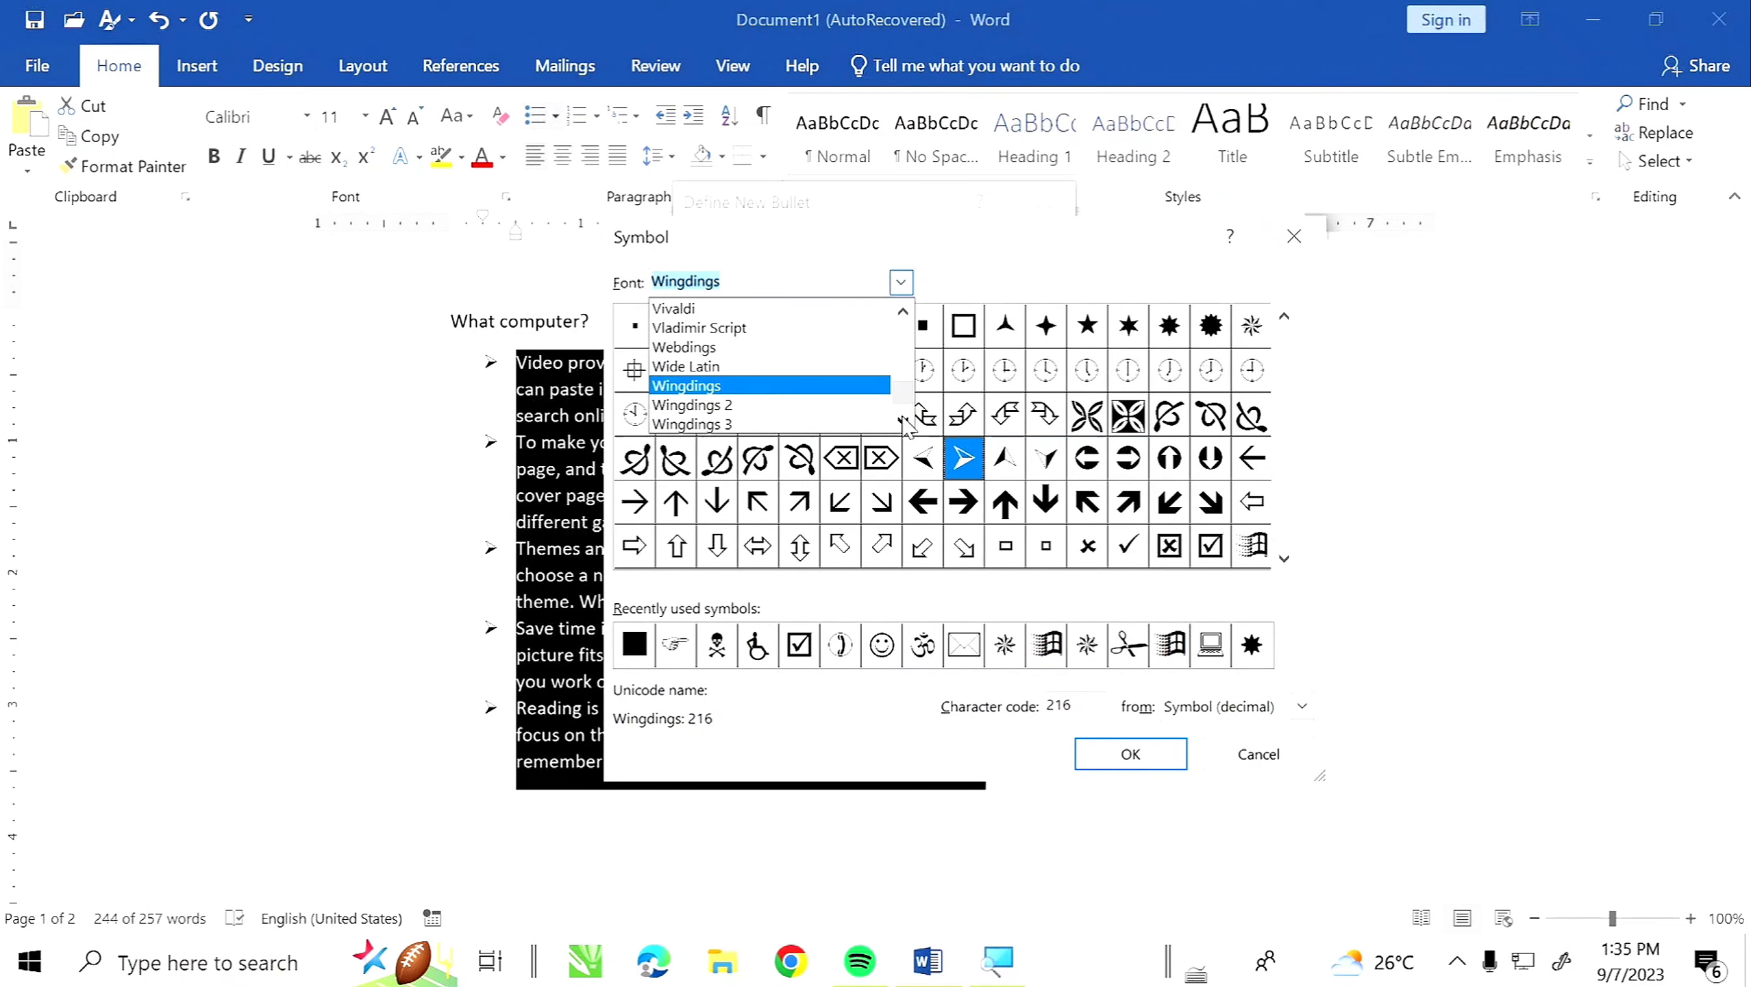
pyautogui.click(857, 407)
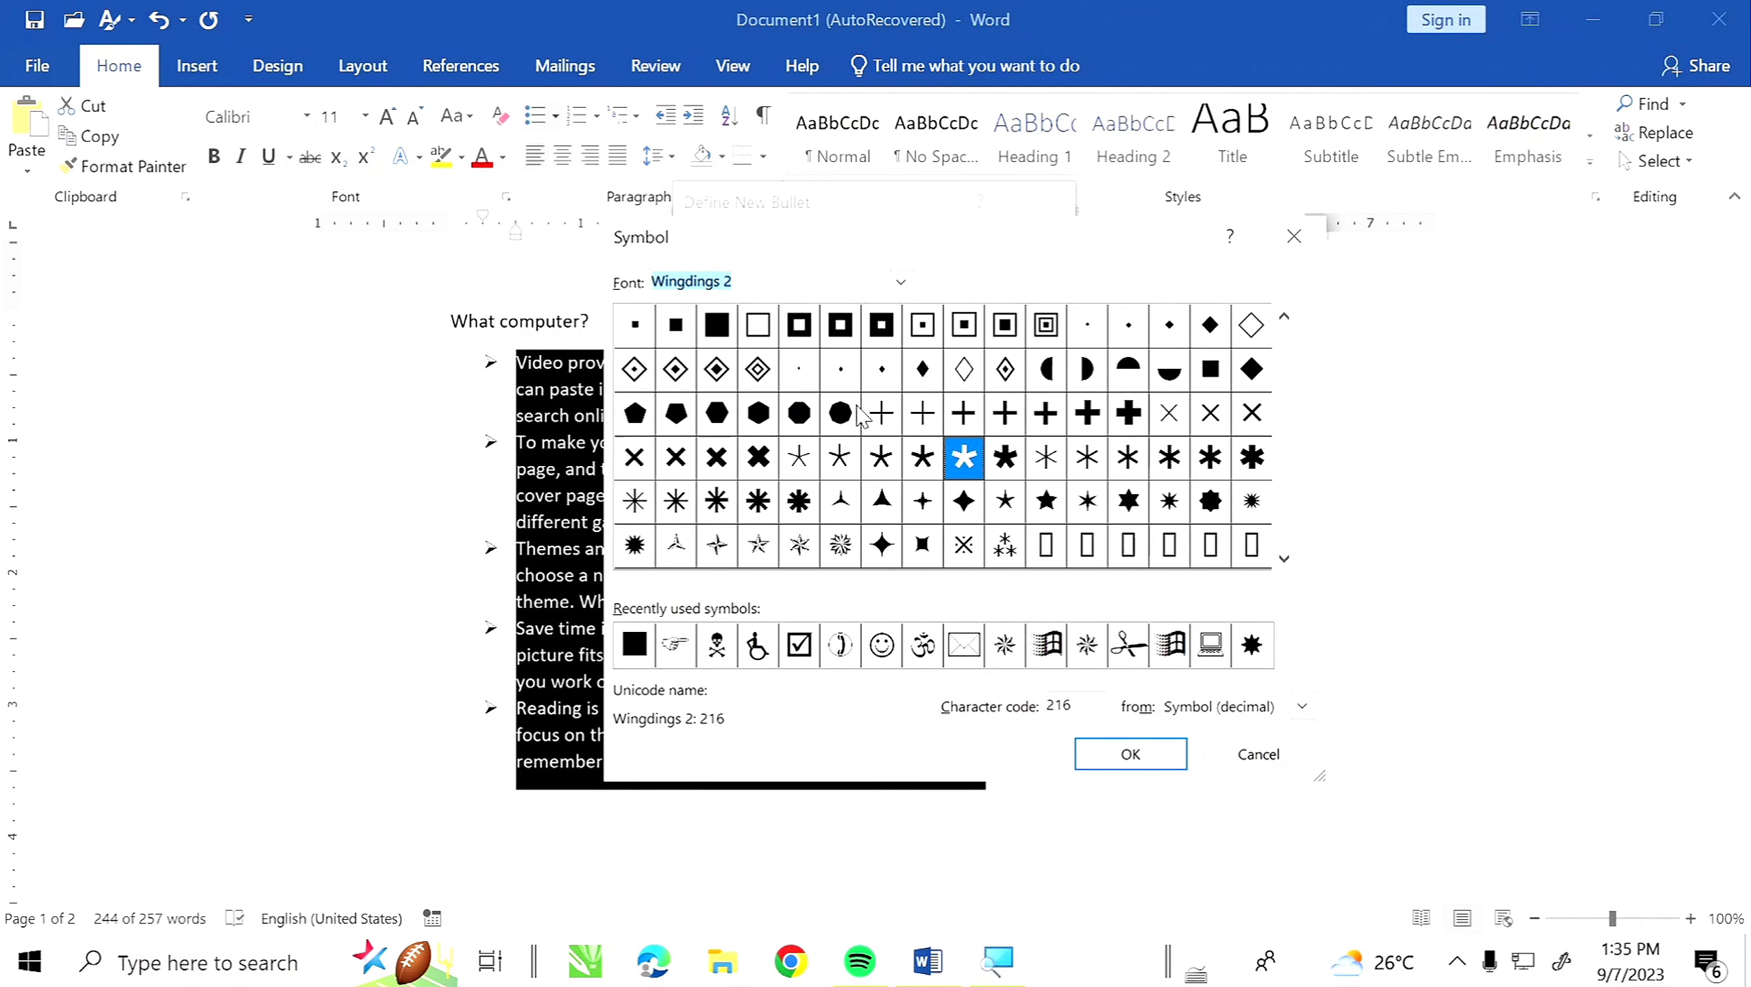
# Choose the pinwheel star symbol with character code 243 and apply it as the paragraphs' new bullet
pyautogui.click(805, 330)
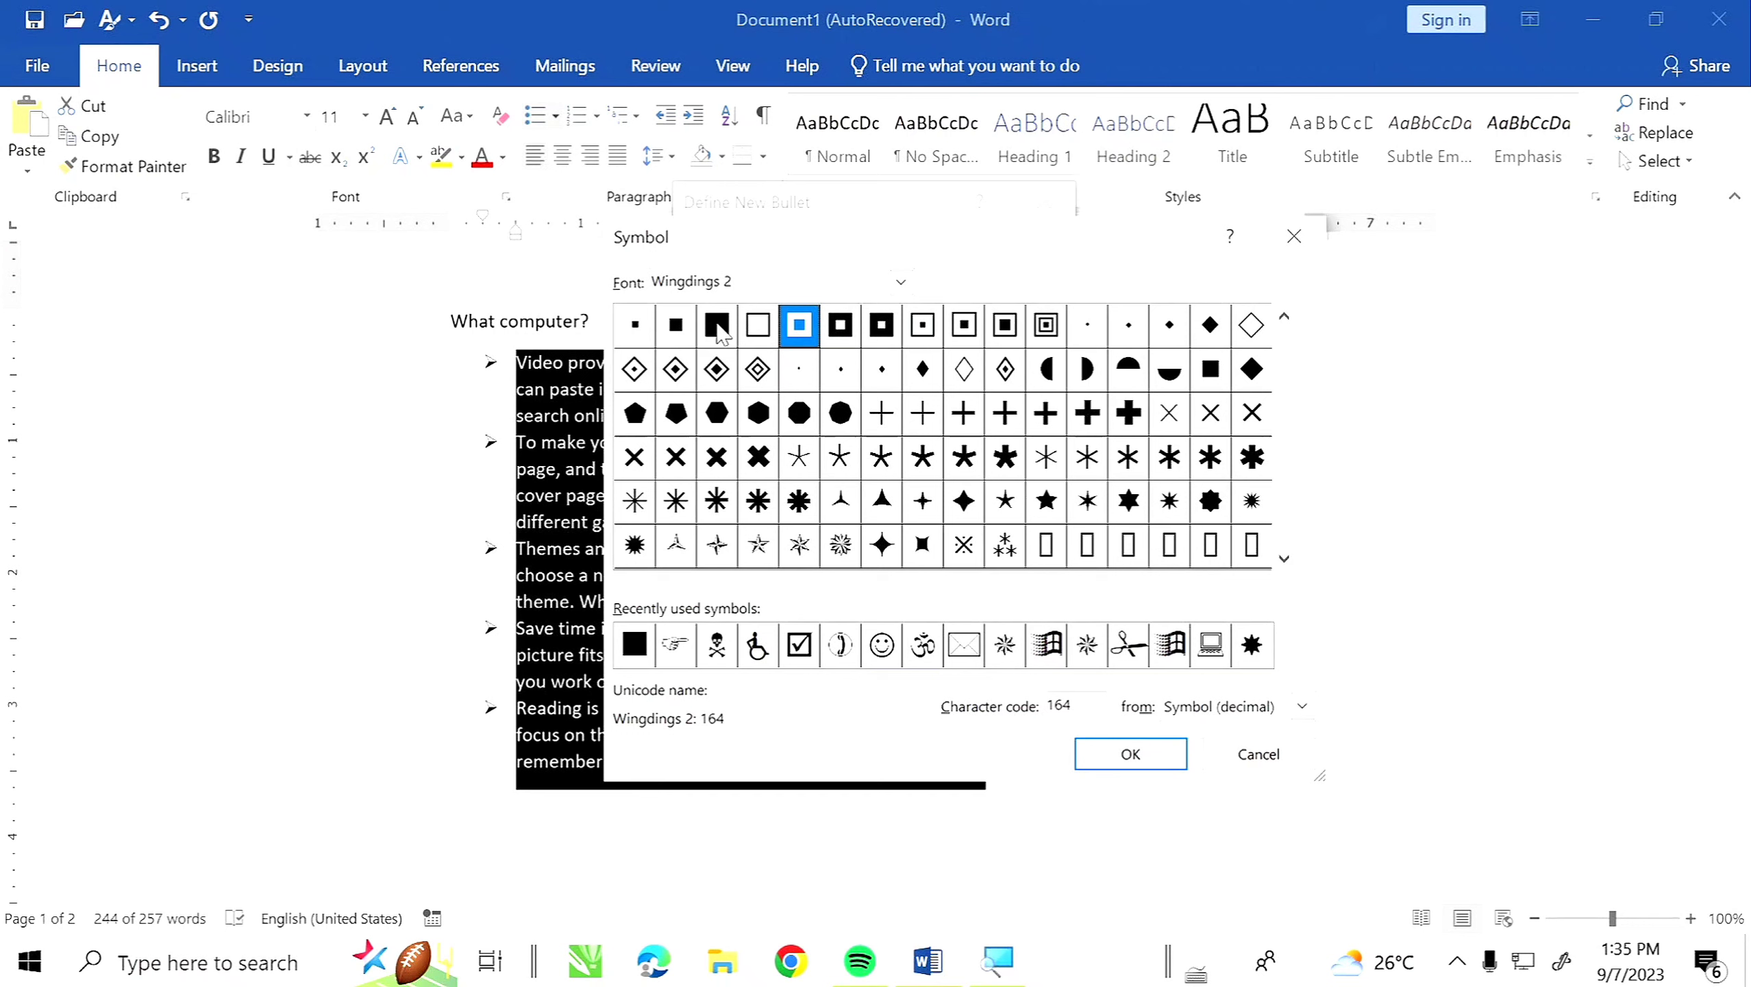
pyautogui.click(766, 336)
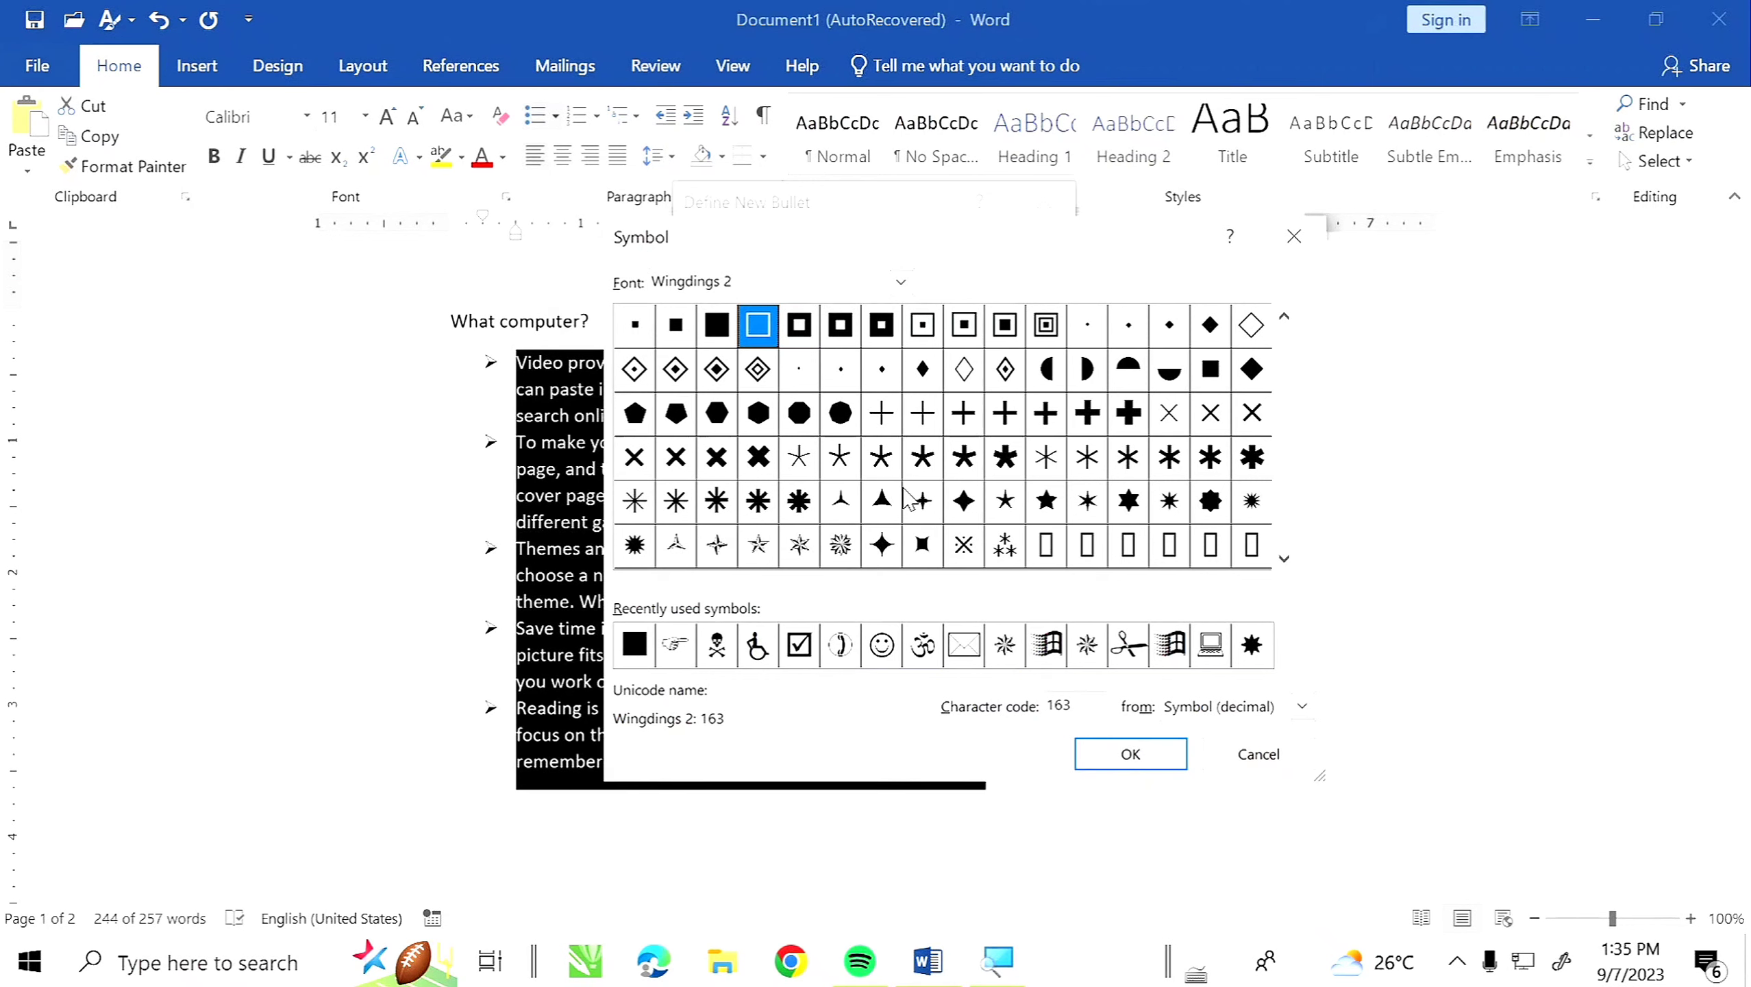
pyautogui.click(731, 544)
pyautogui.click(794, 549)
pyautogui.click(768, 553)
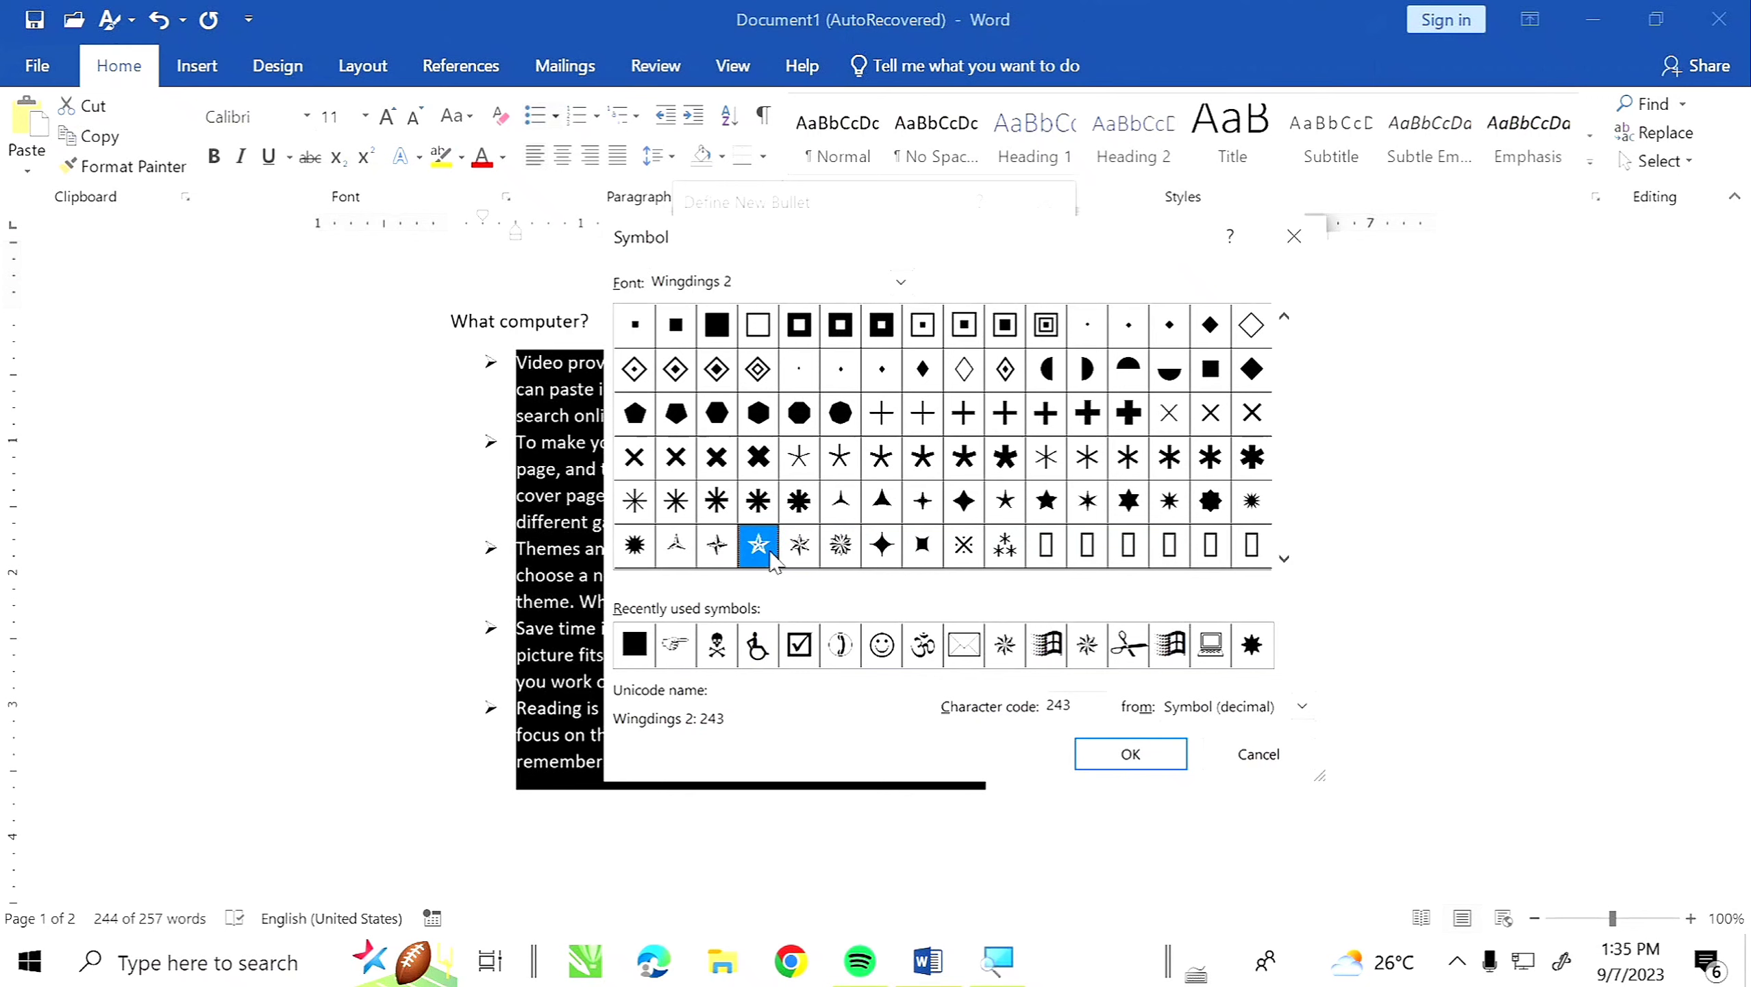
pyautogui.click(1126, 756)
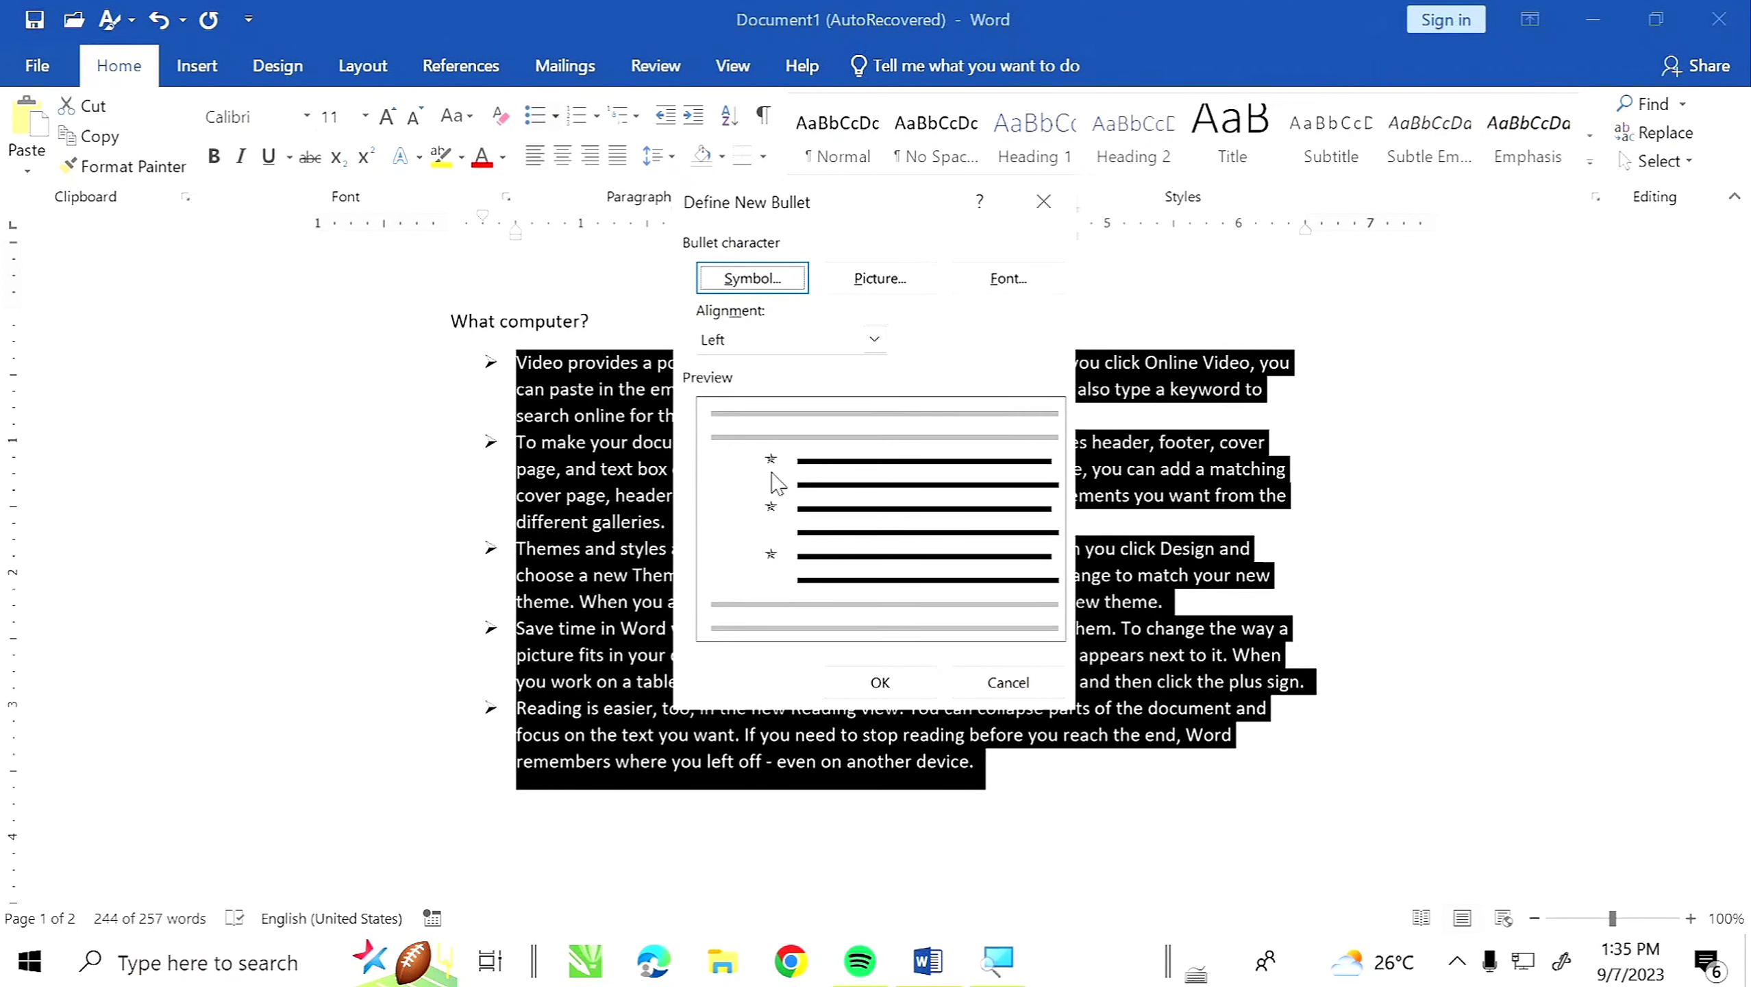
pyautogui.click(881, 683)
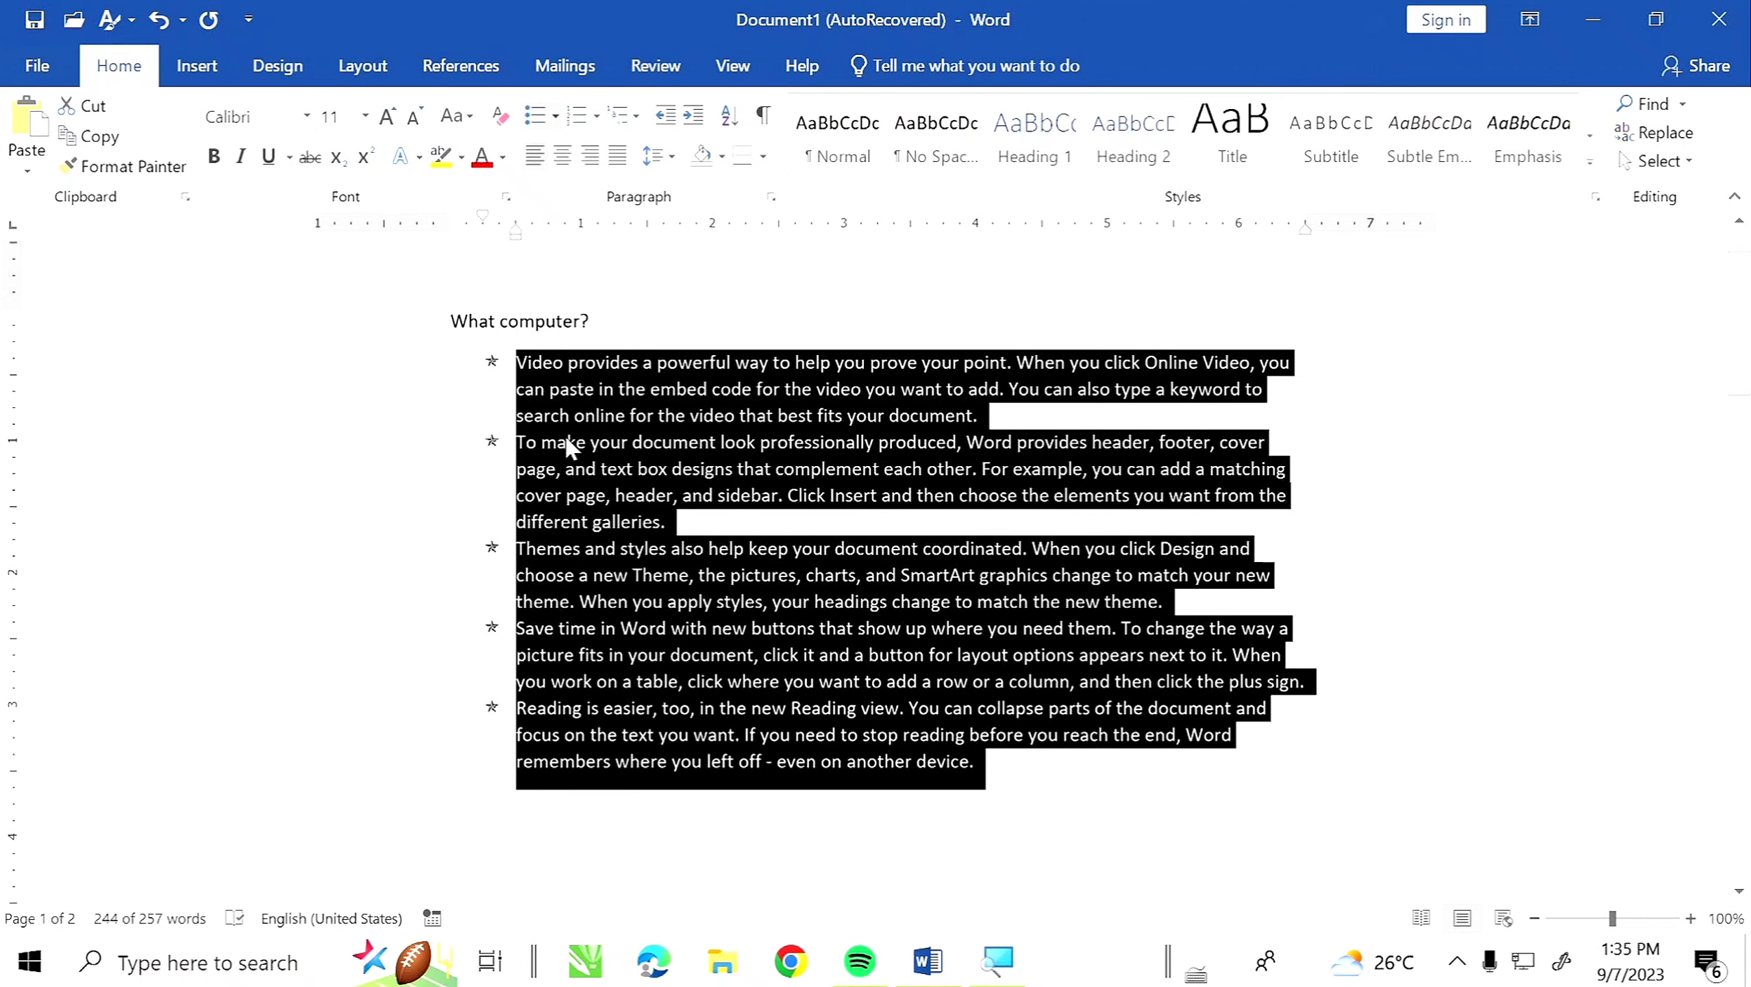
# Start defining a new picture bullet for the selected paragraphs, using an image from a local file
pyautogui.click(555, 115)
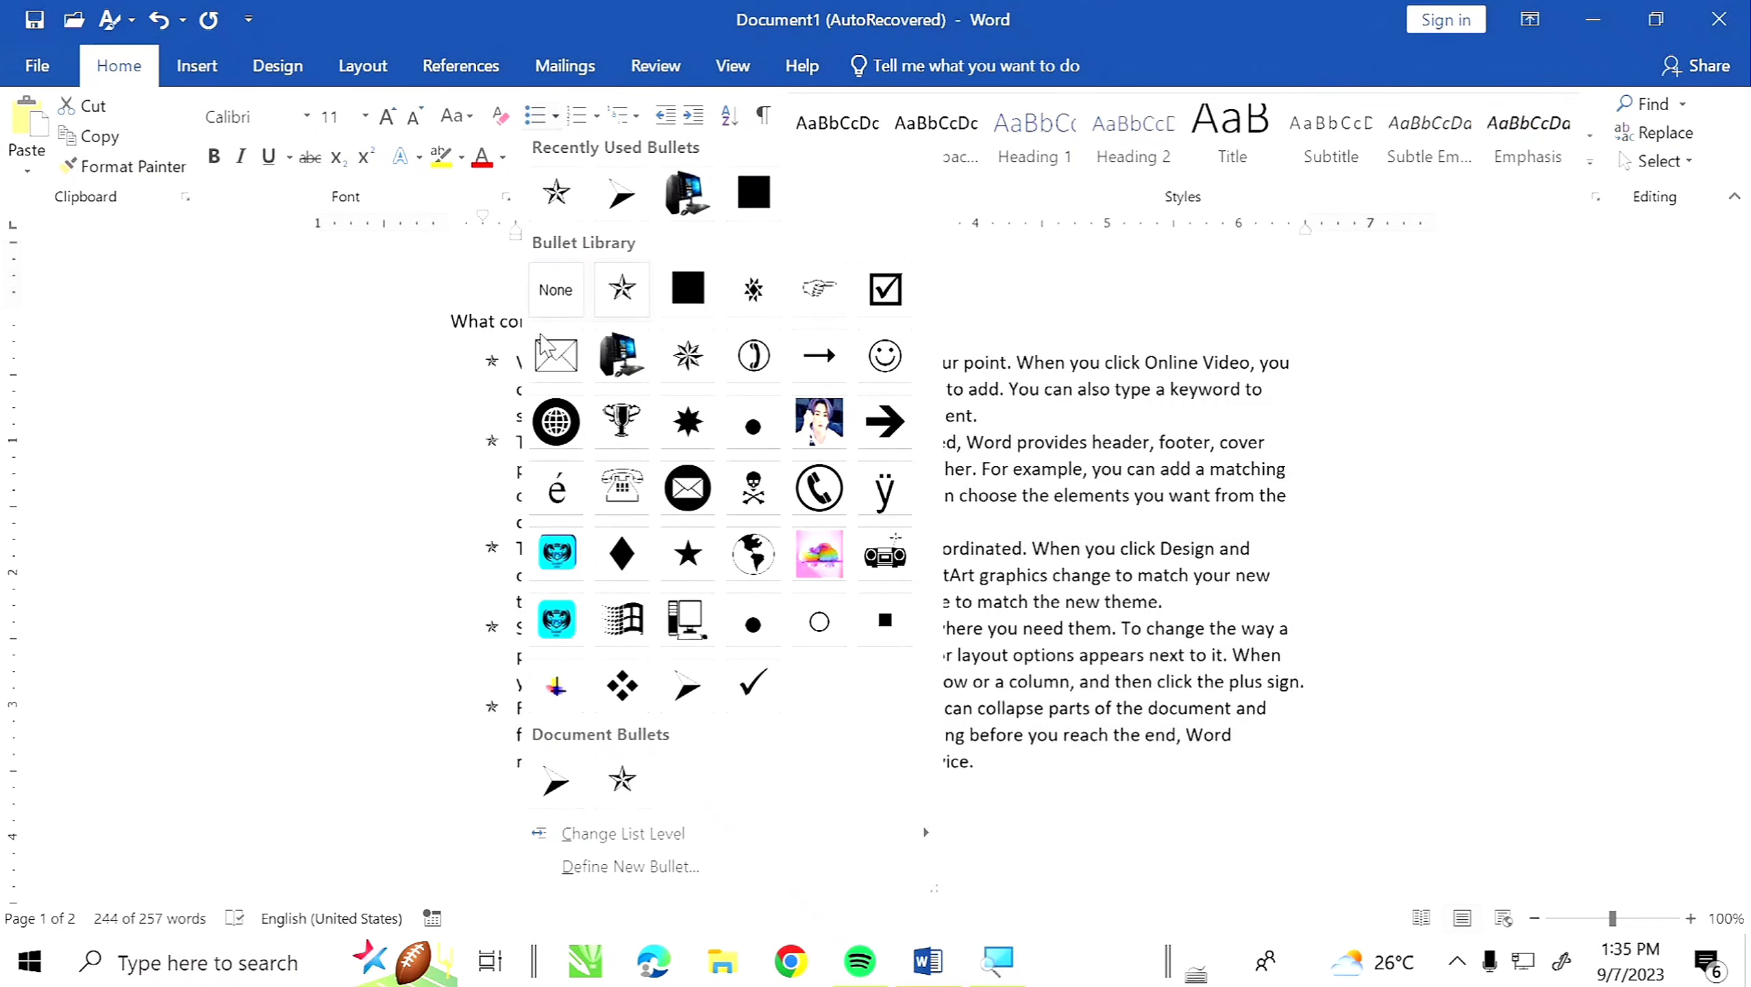
pyautogui.click(656, 868)
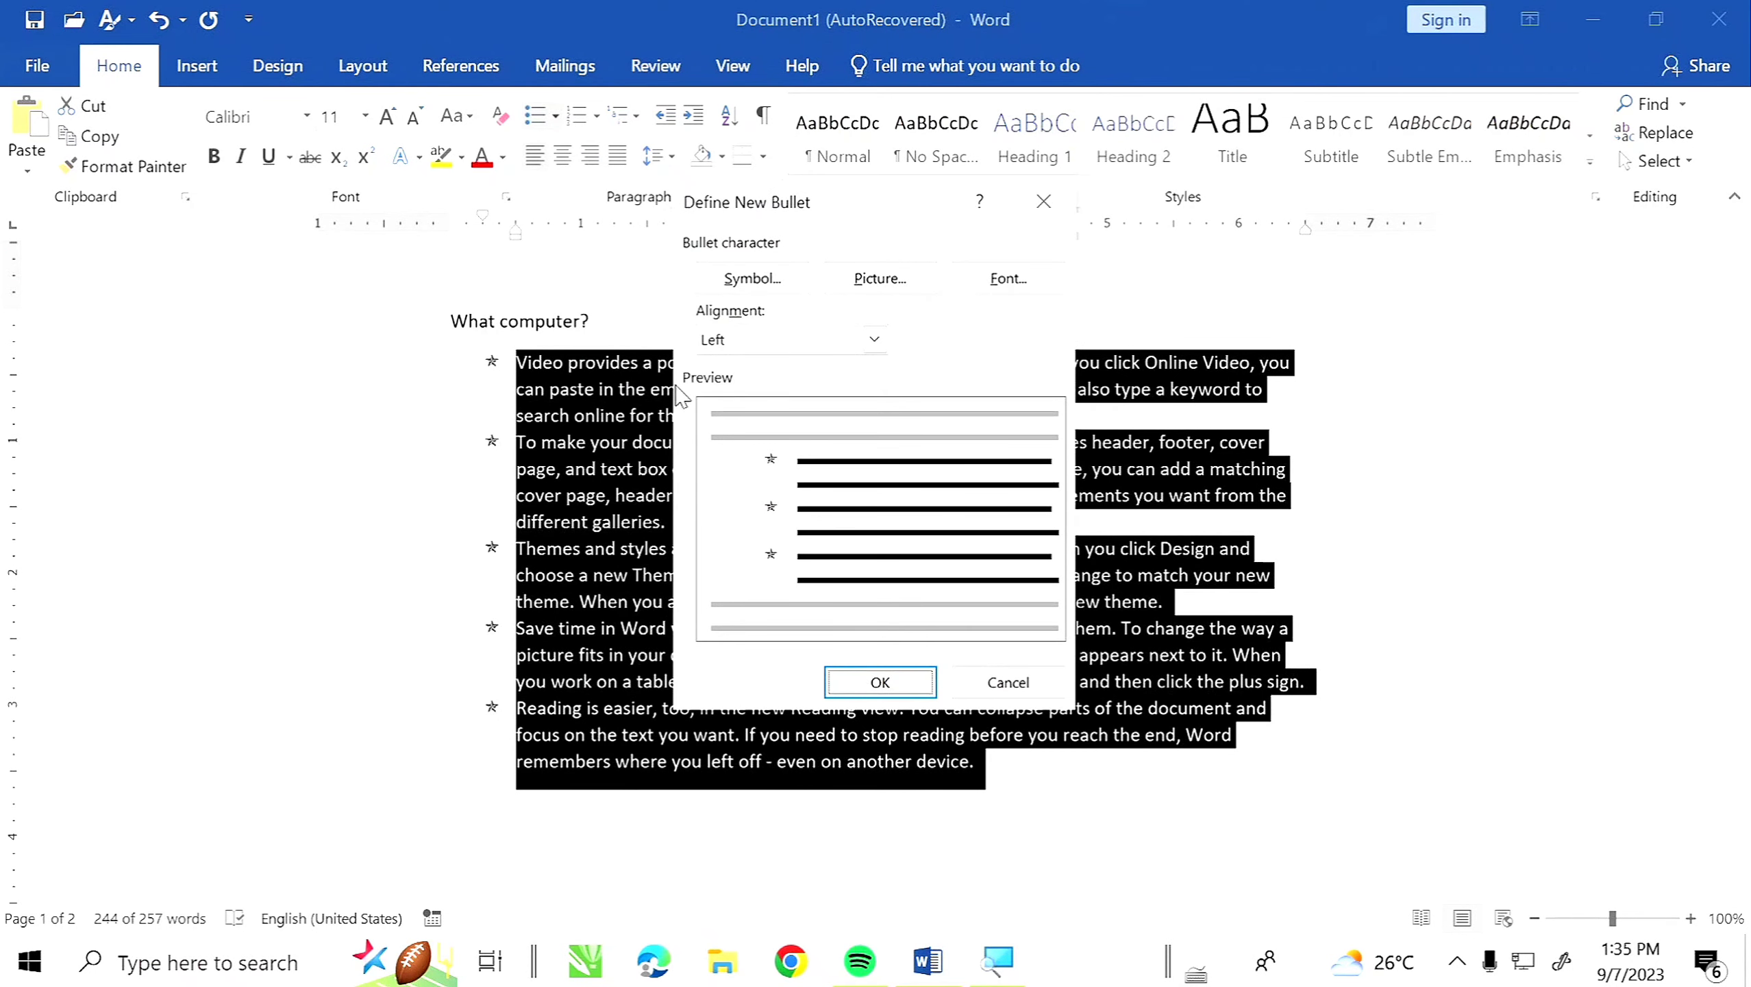
pyautogui.click(871, 290)
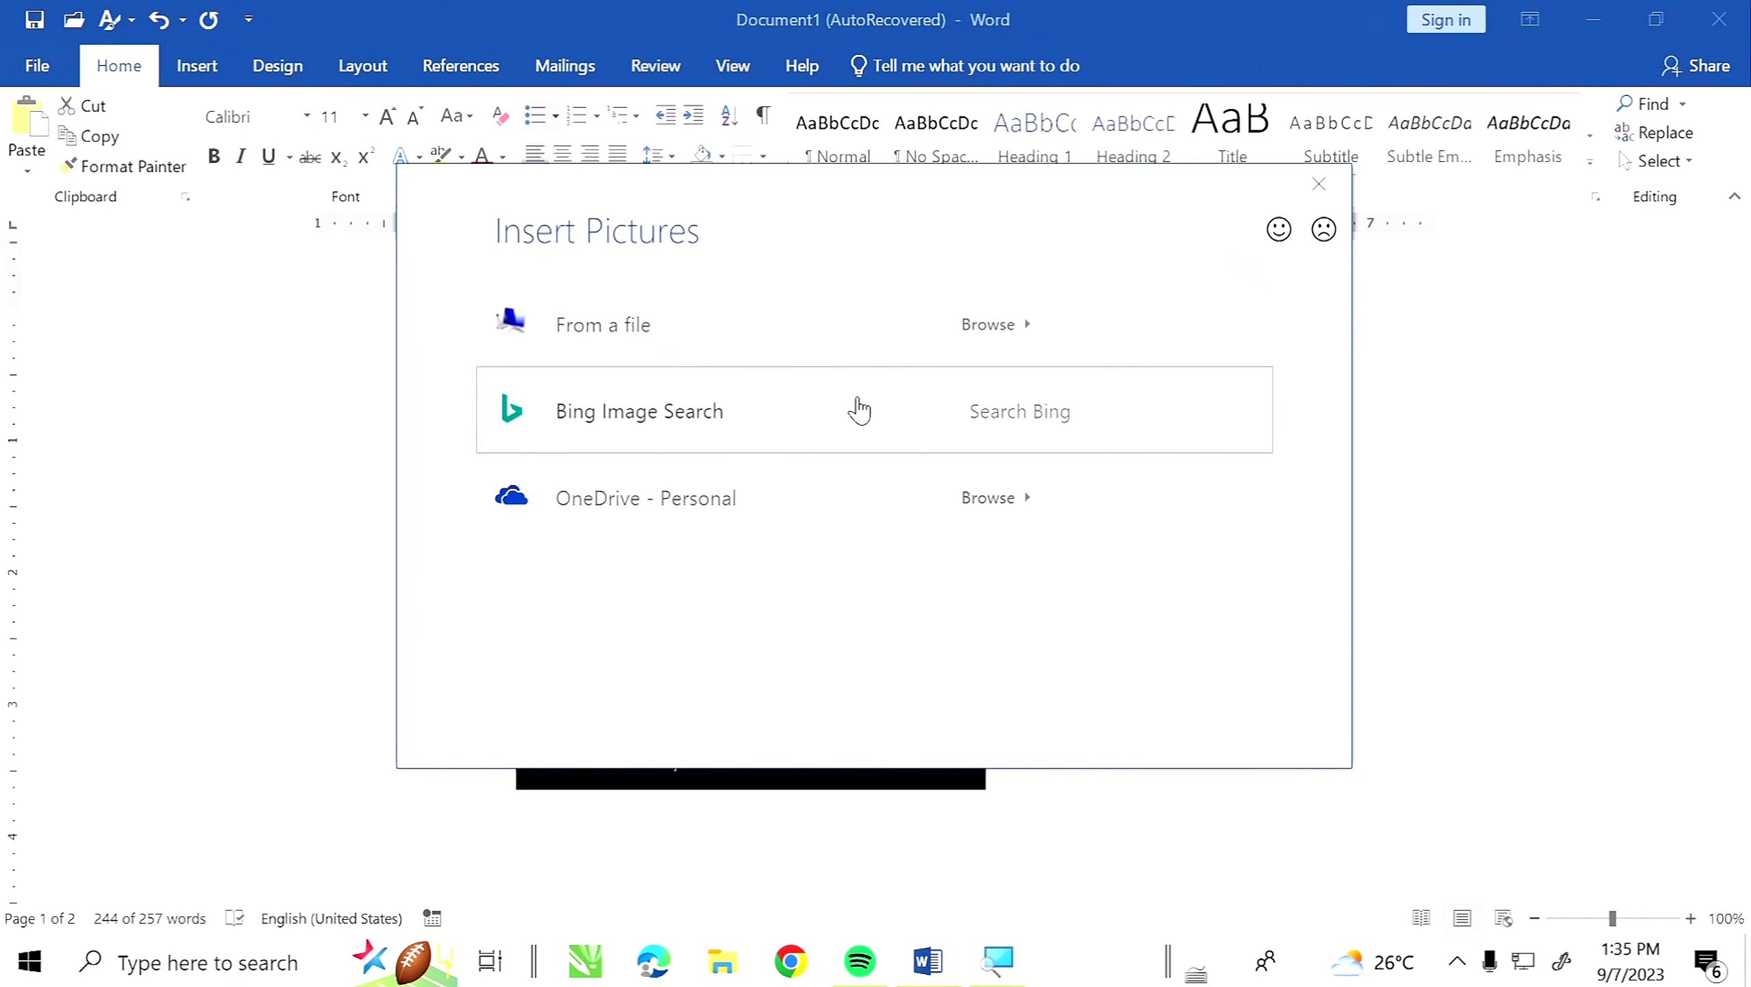
pyautogui.click(768, 316)
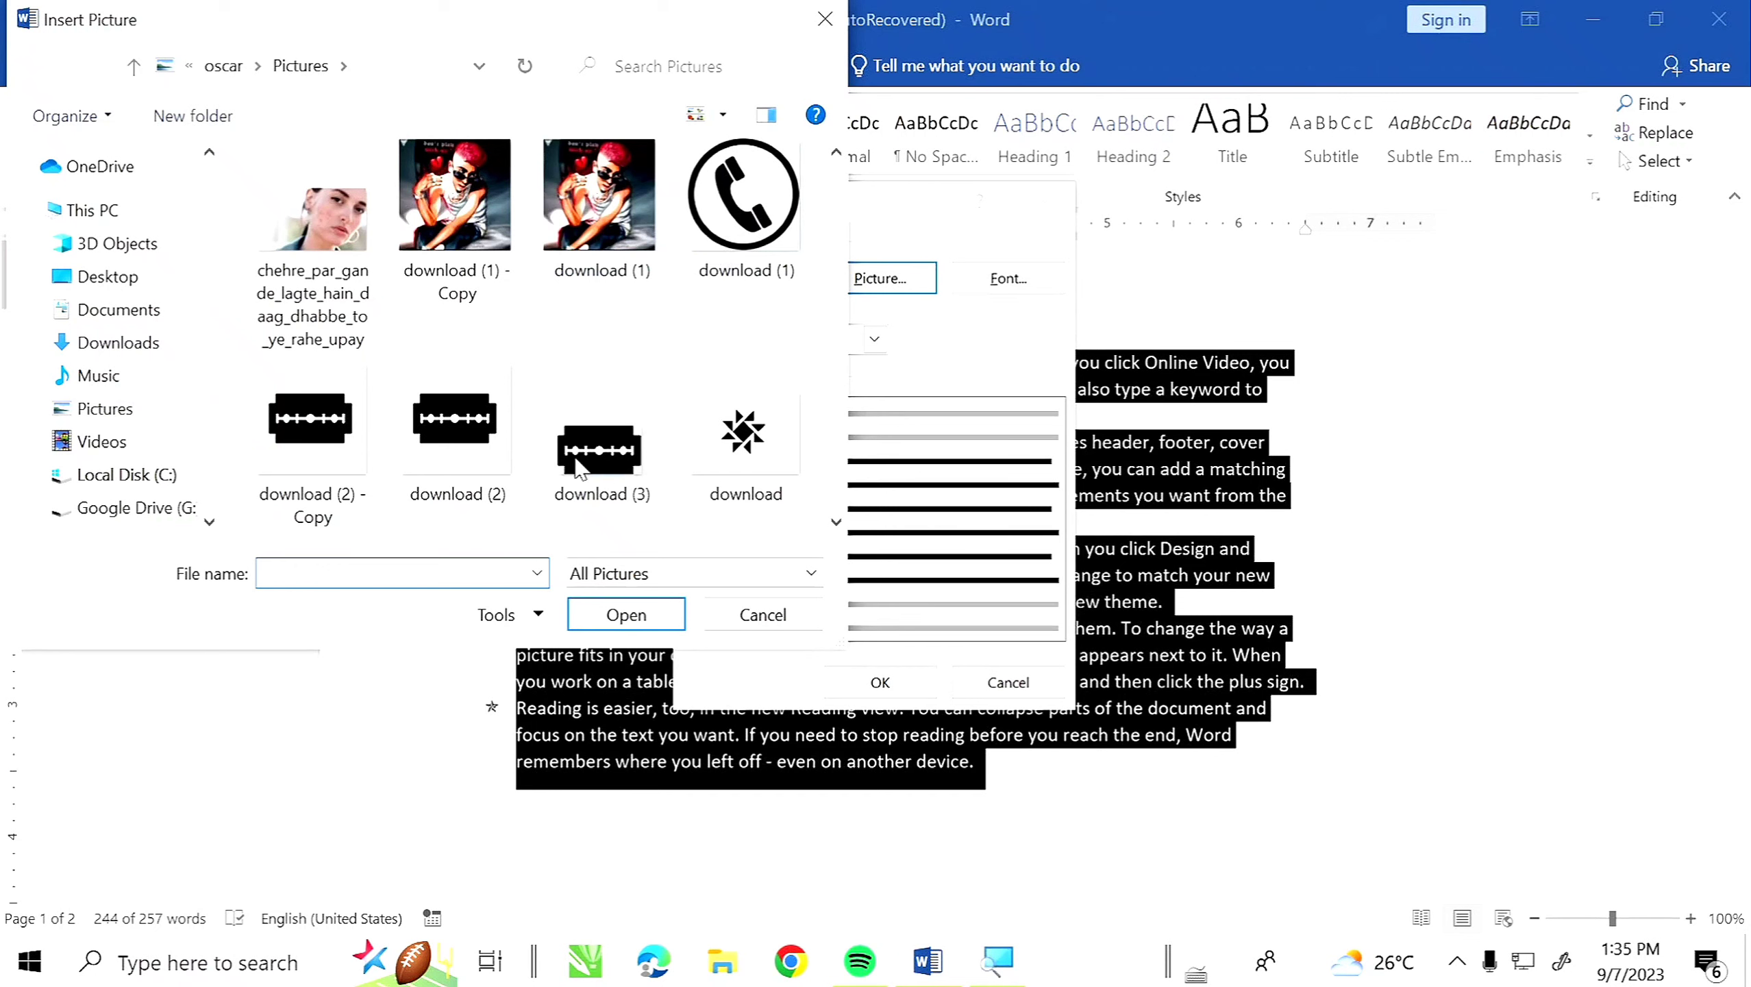
# Insert the desktop computer picture whose file name starts with "6o4Q2H-png-windows-desktop-set" and apply it as the list bullet
pyautogui.scroll(-5, 423, 342)
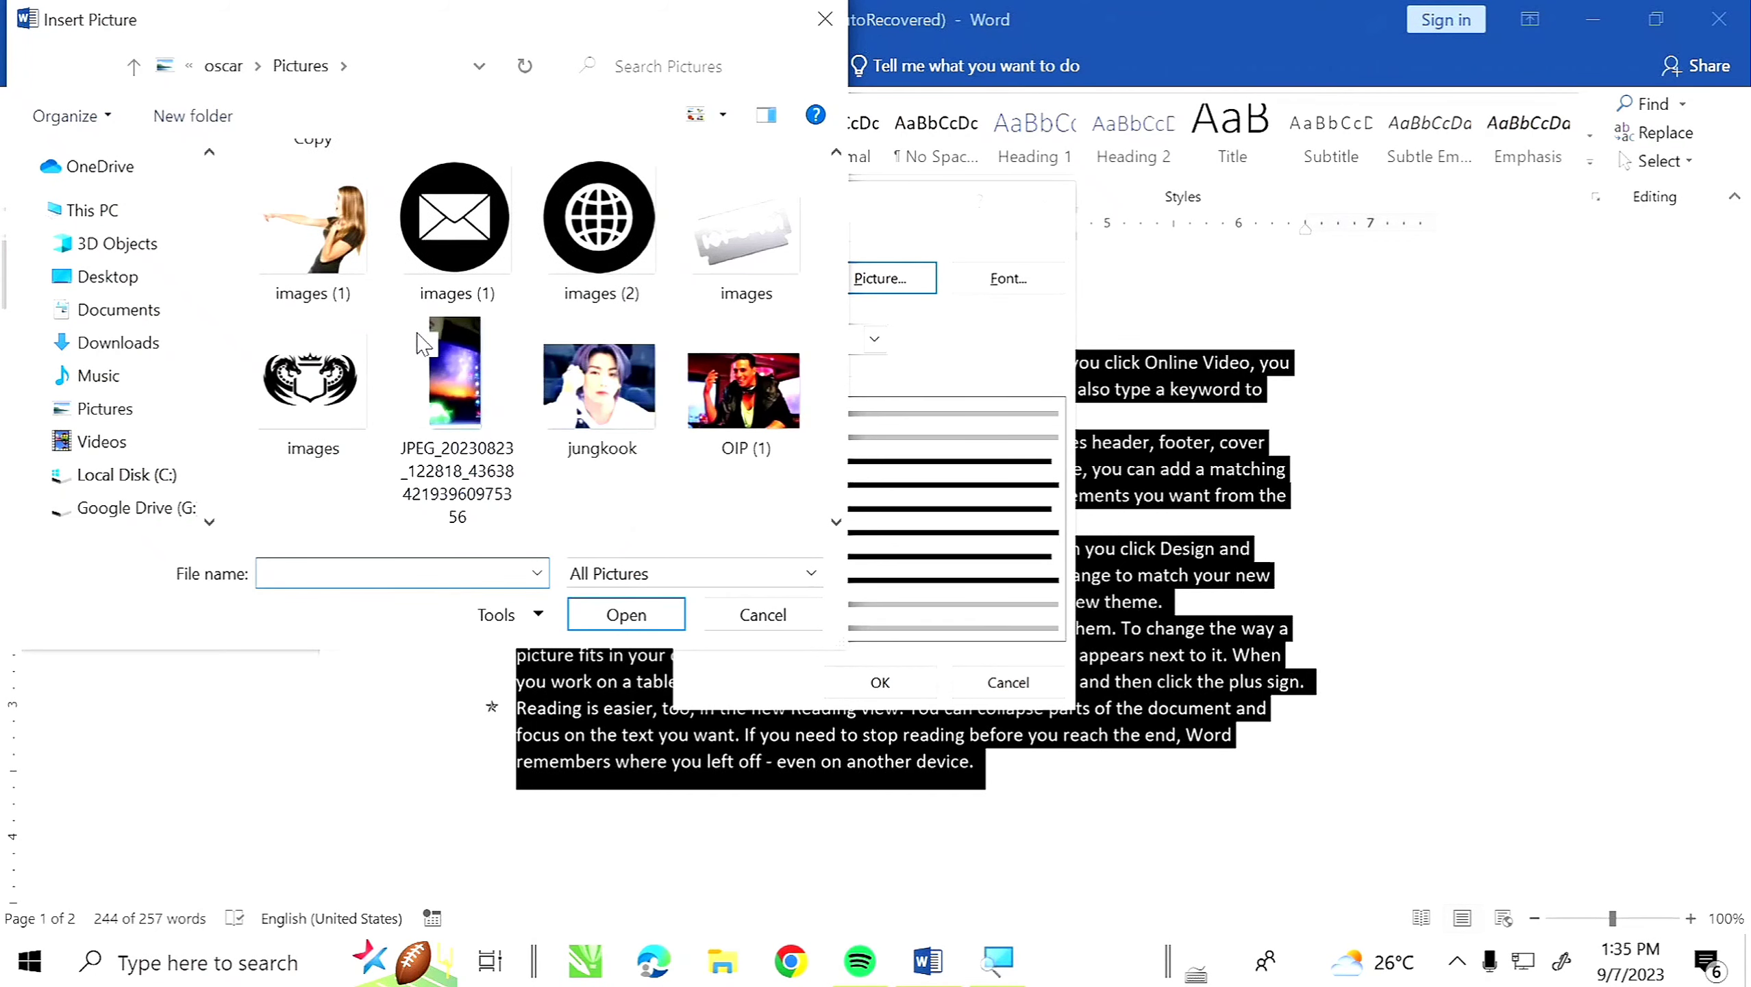
pyautogui.scroll(-8, 423, 342)
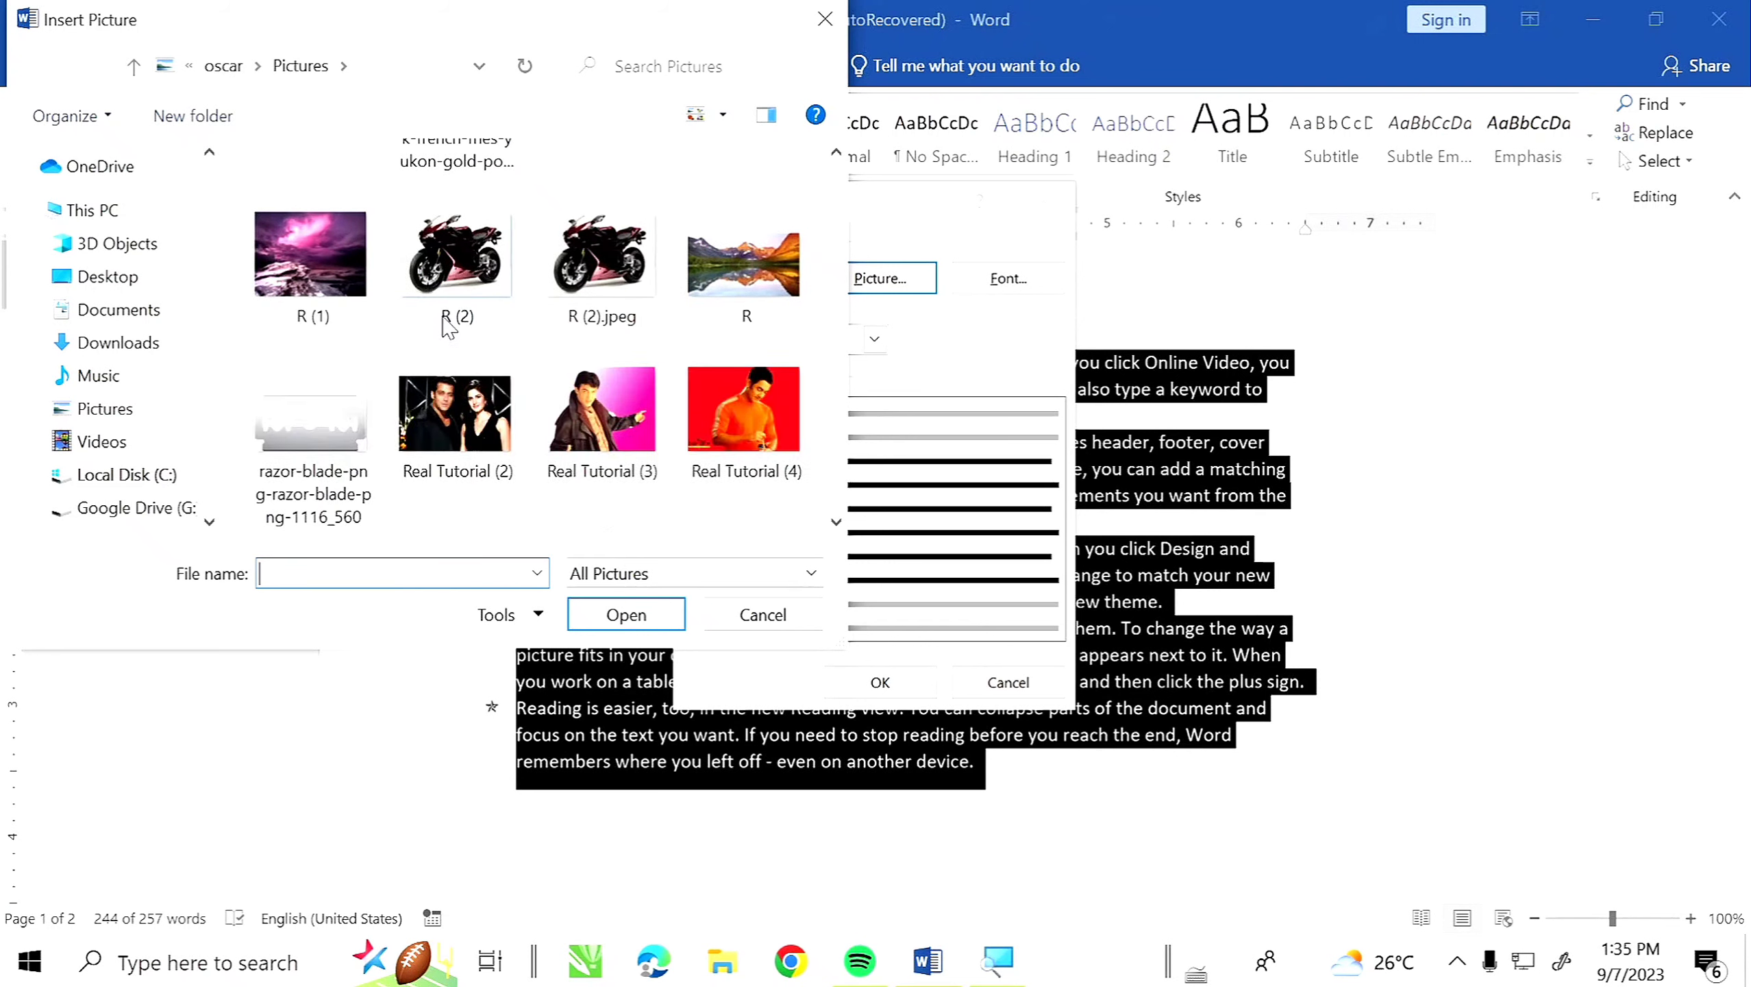
pyautogui.scroll(-5, 447, 328)
pyautogui.scroll(15, 447, 328)
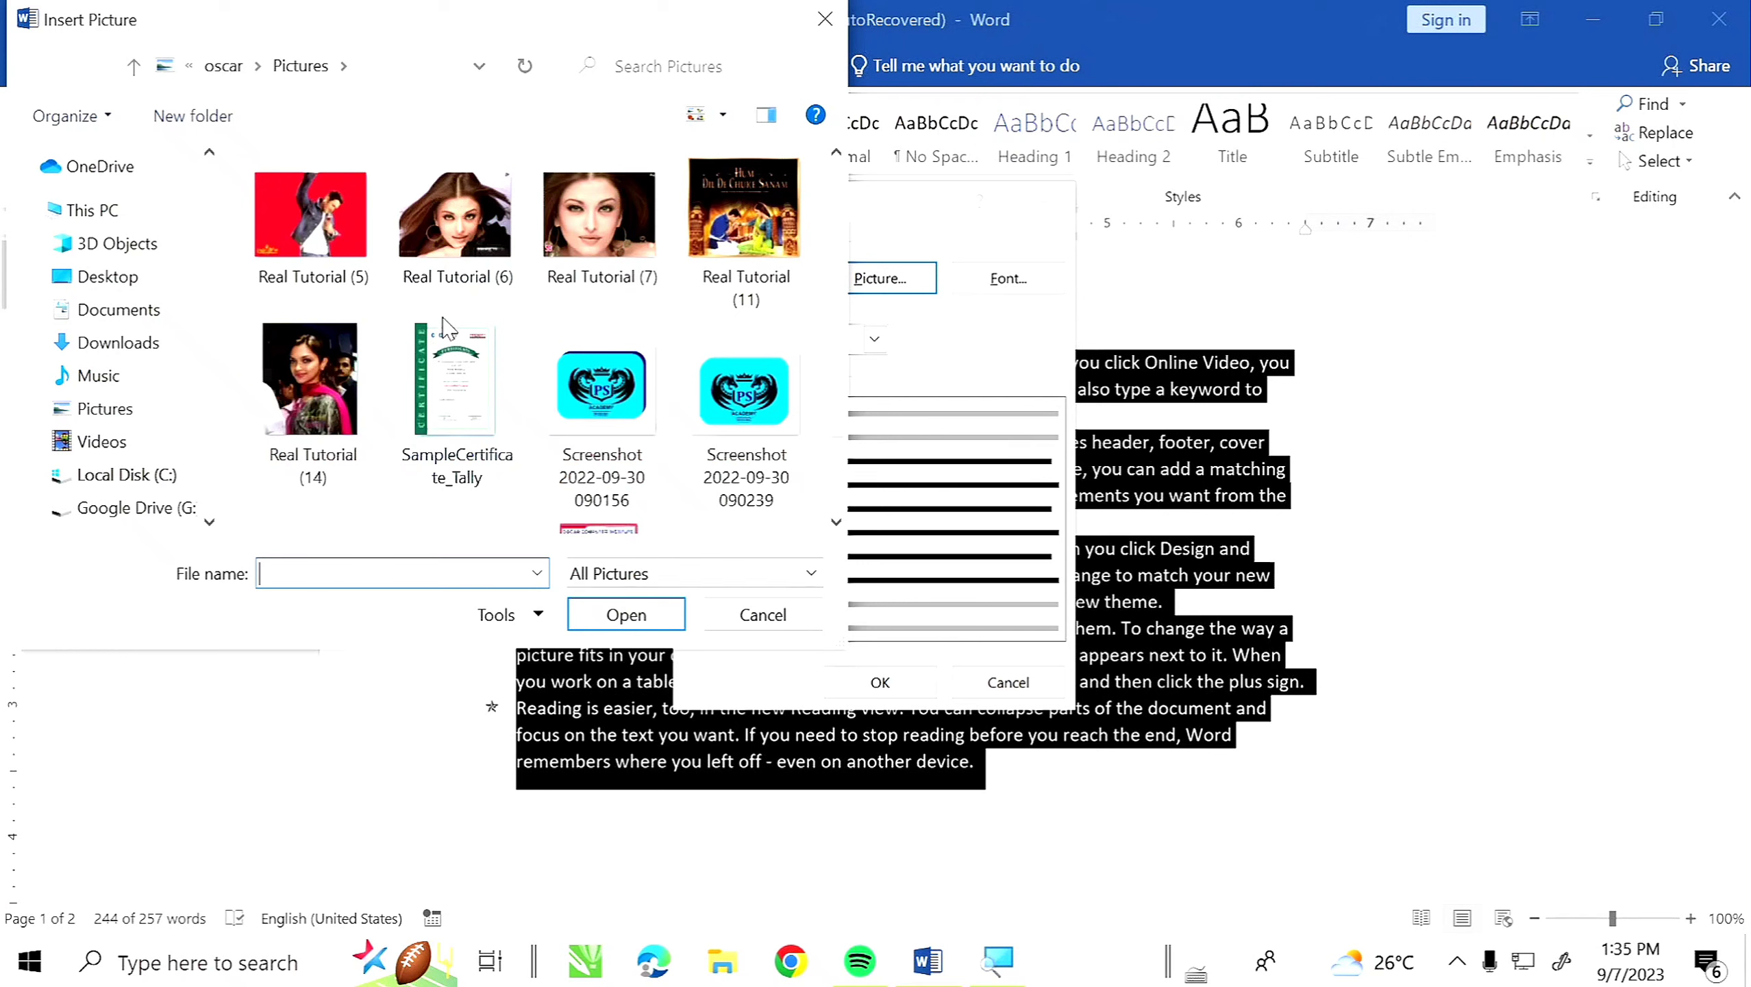
pyautogui.scroll(5, 448, 328)
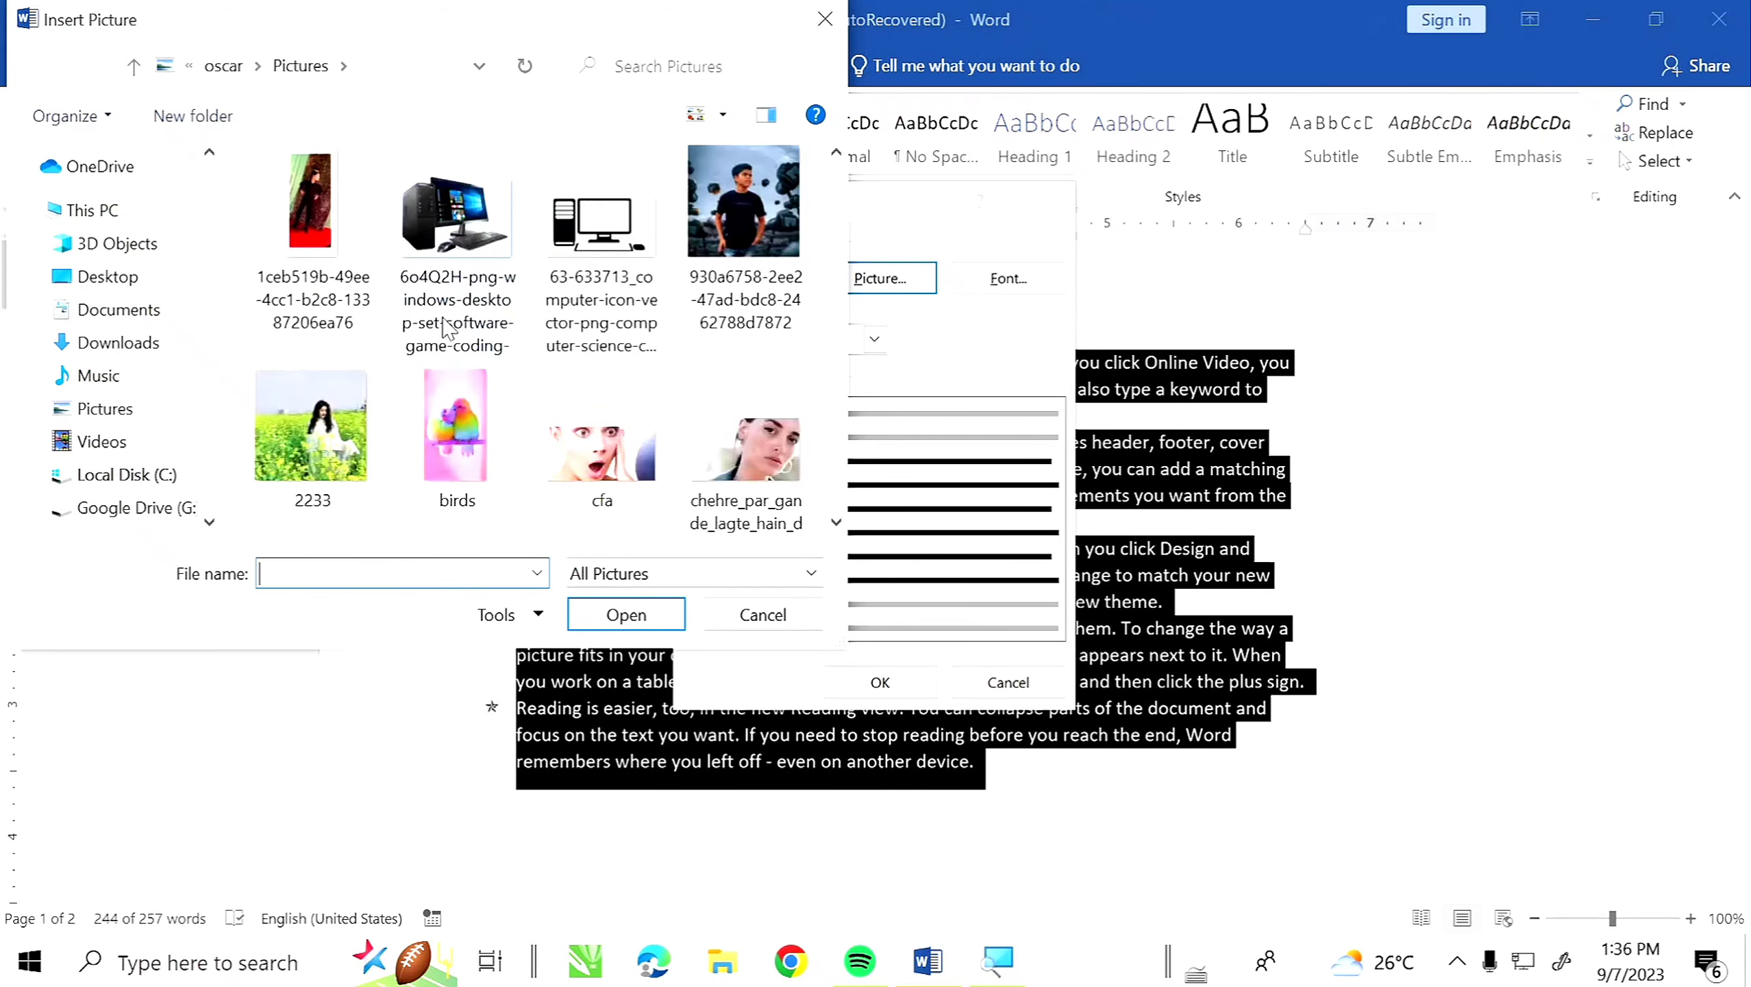
pyautogui.click(452, 352)
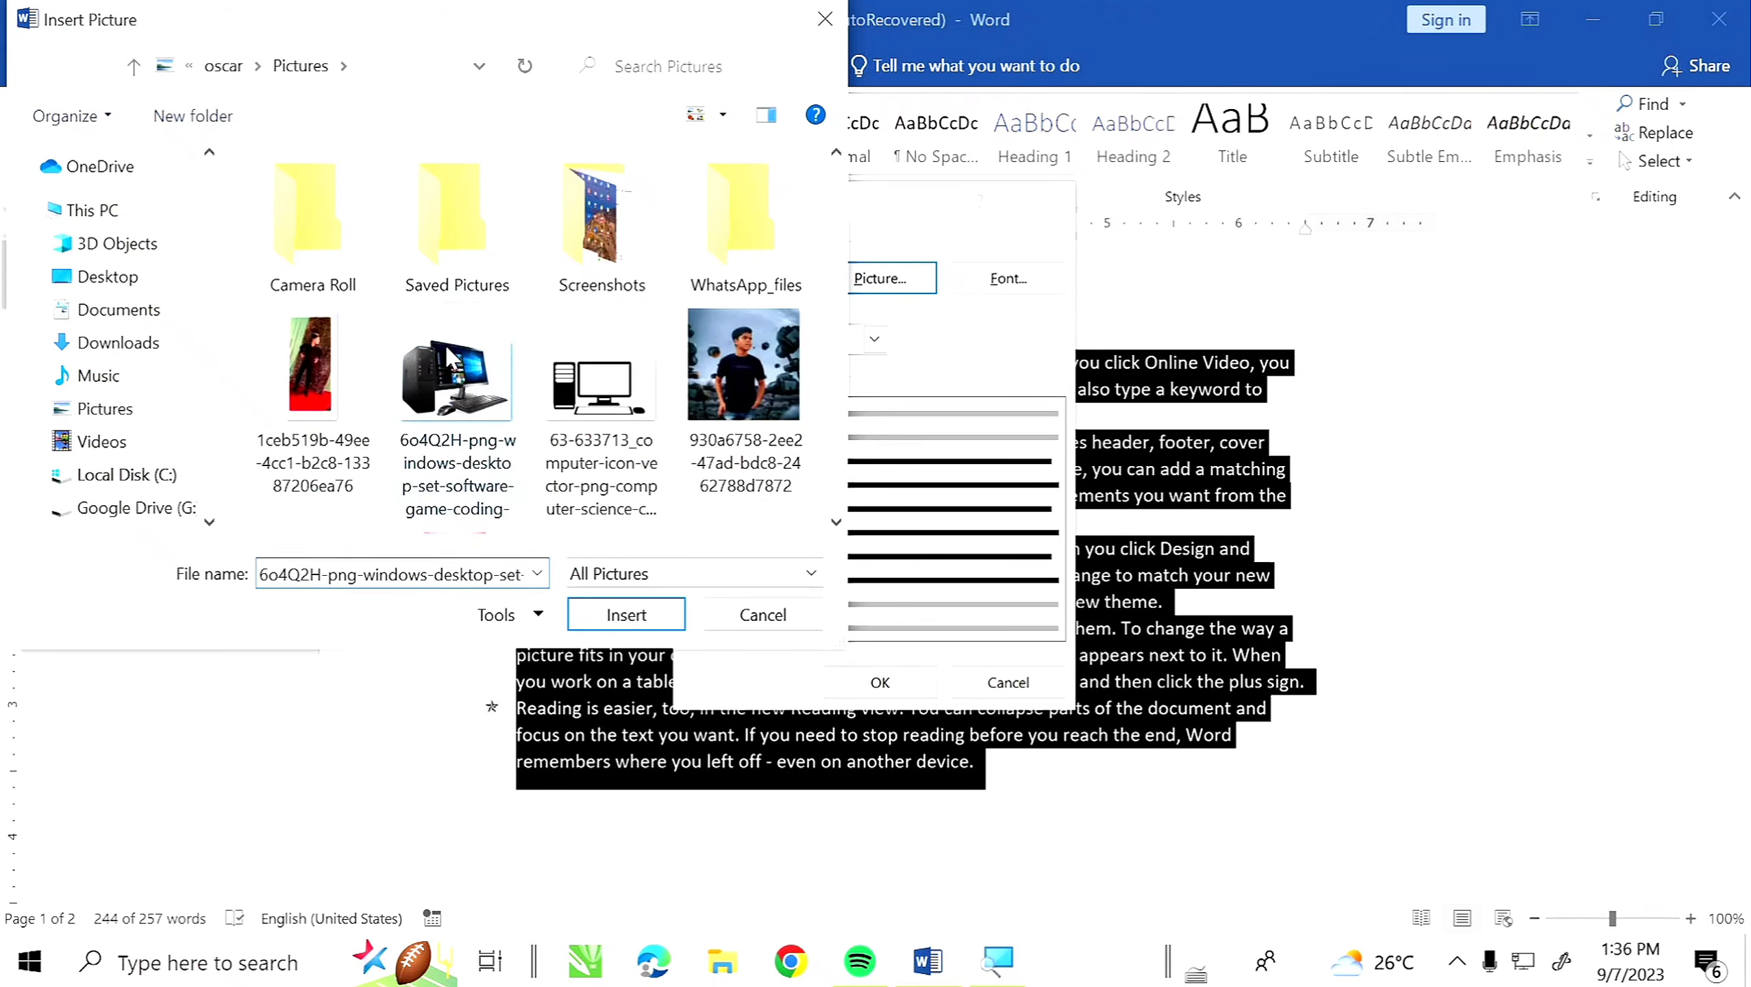
pyautogui.click(599, 614)
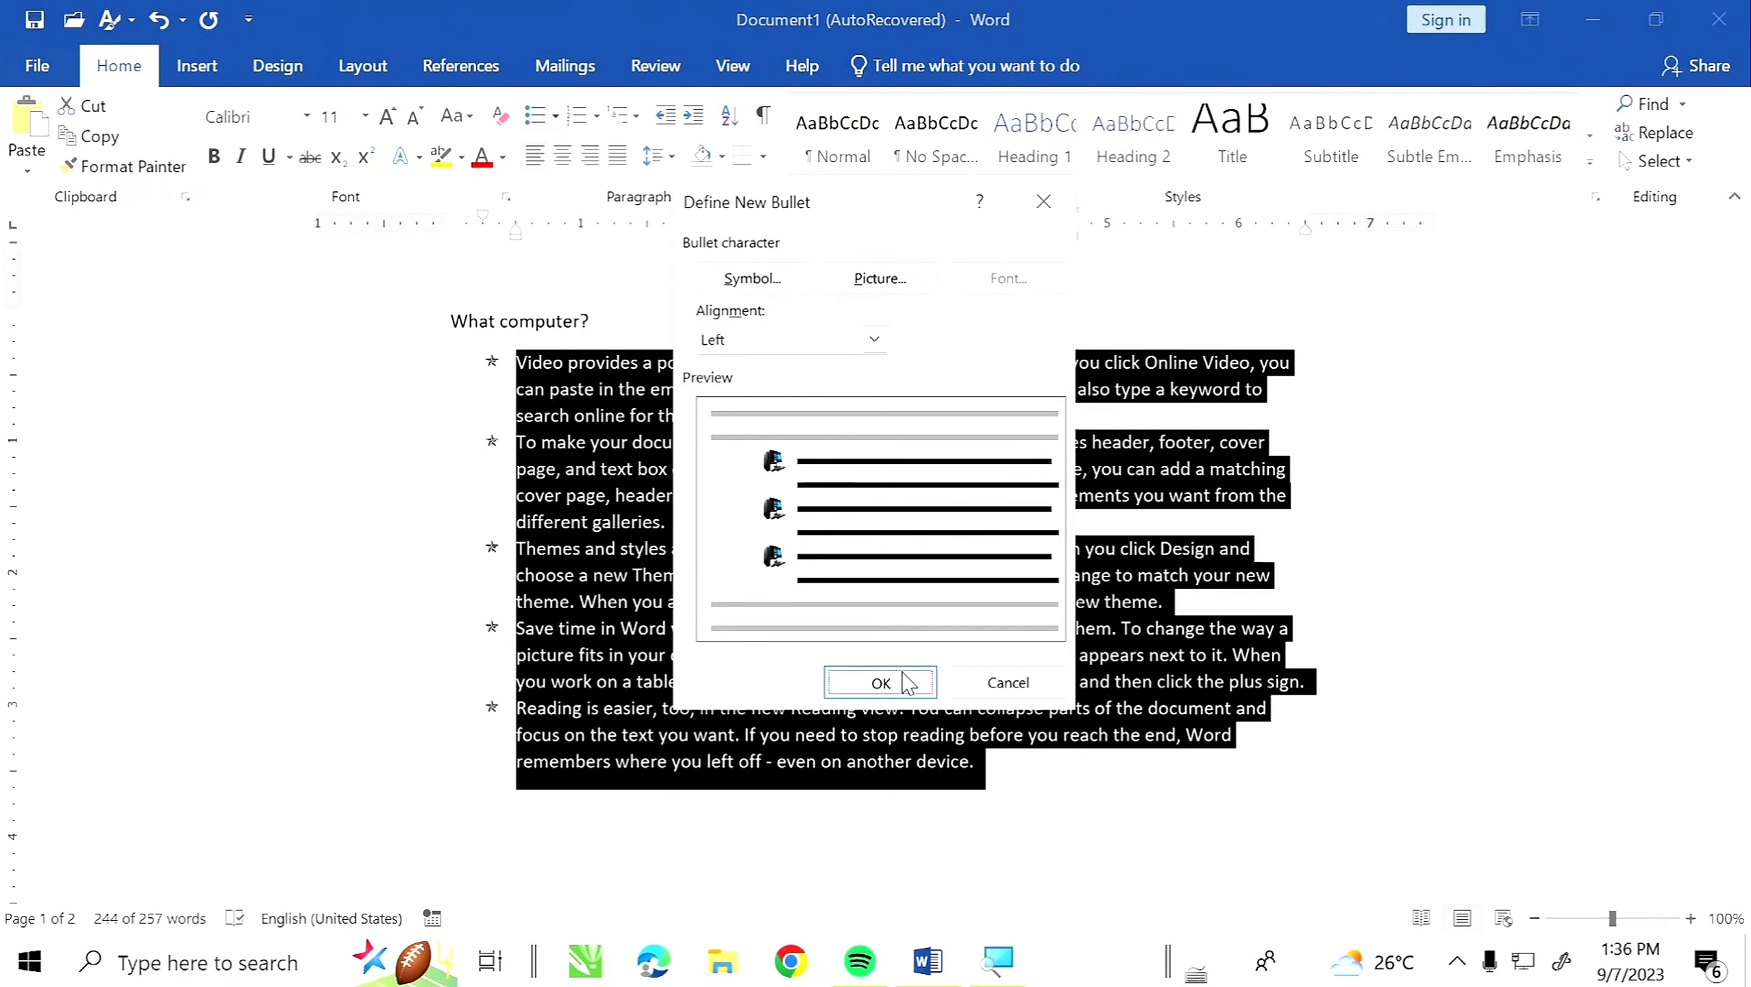
pyautogui.click(884, 682)
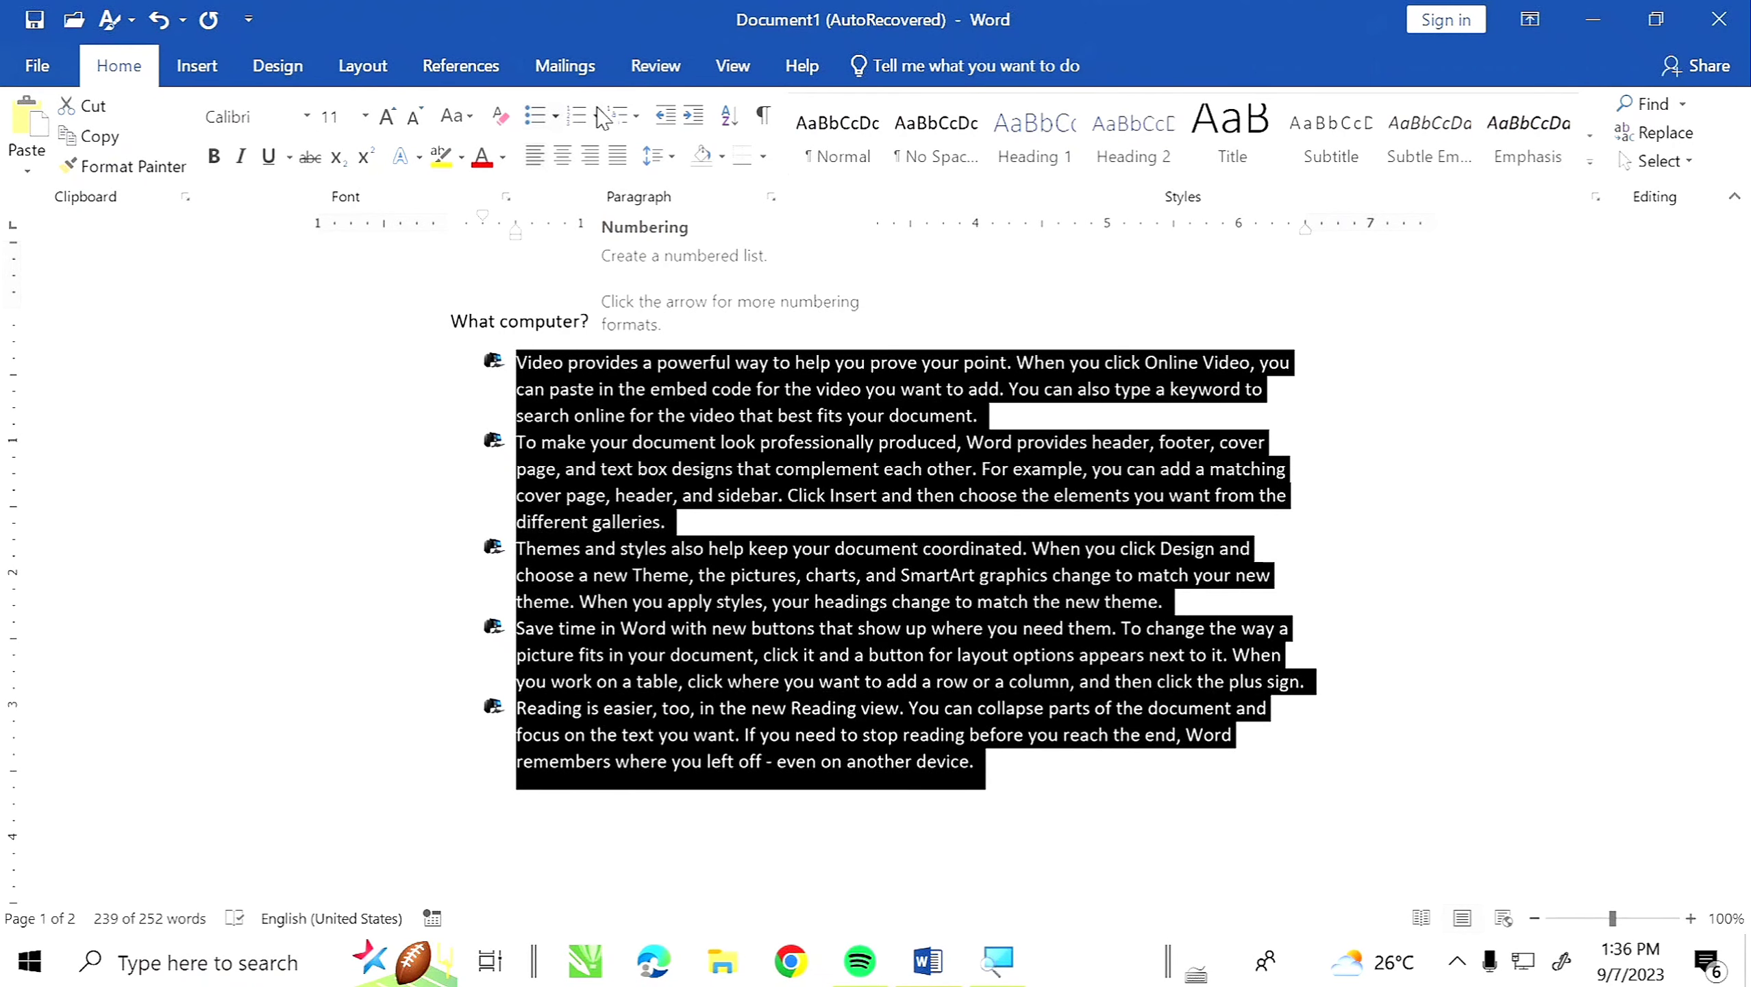
pyautogui.click(507, 446)
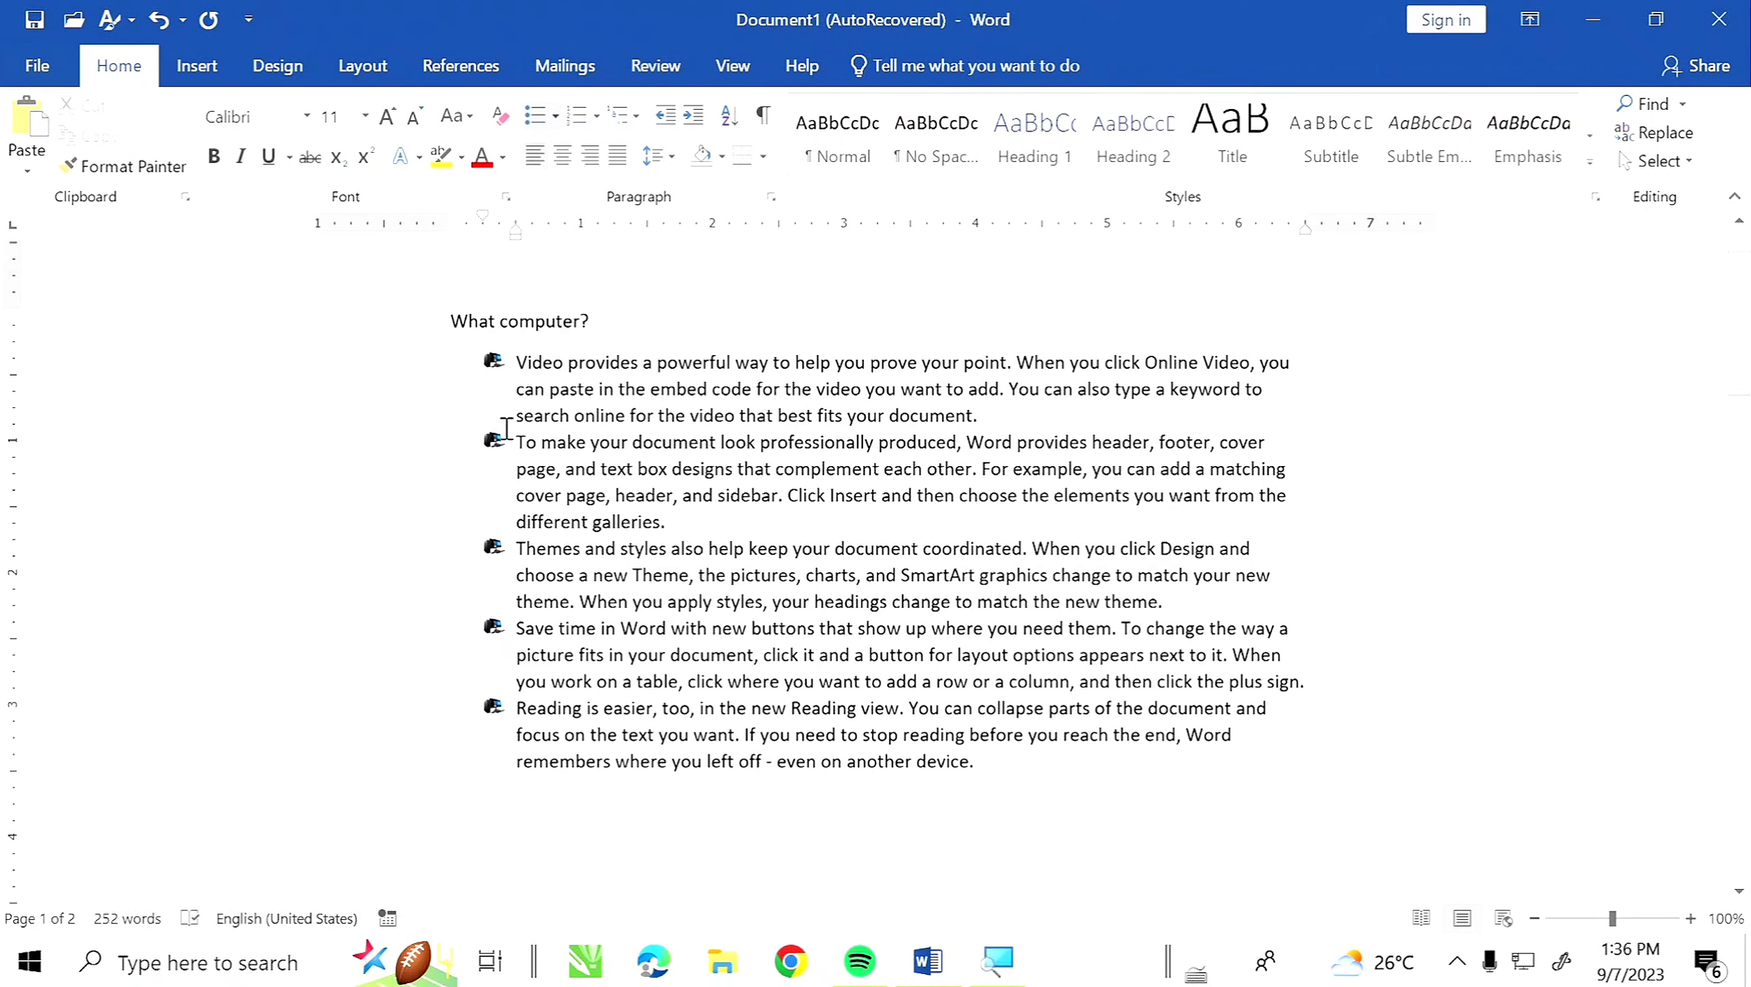
# Try to number the first three names on page 2 manually by putting 1., 2. and 3. before them
pyautogui.scroll(-1, 506, 428)
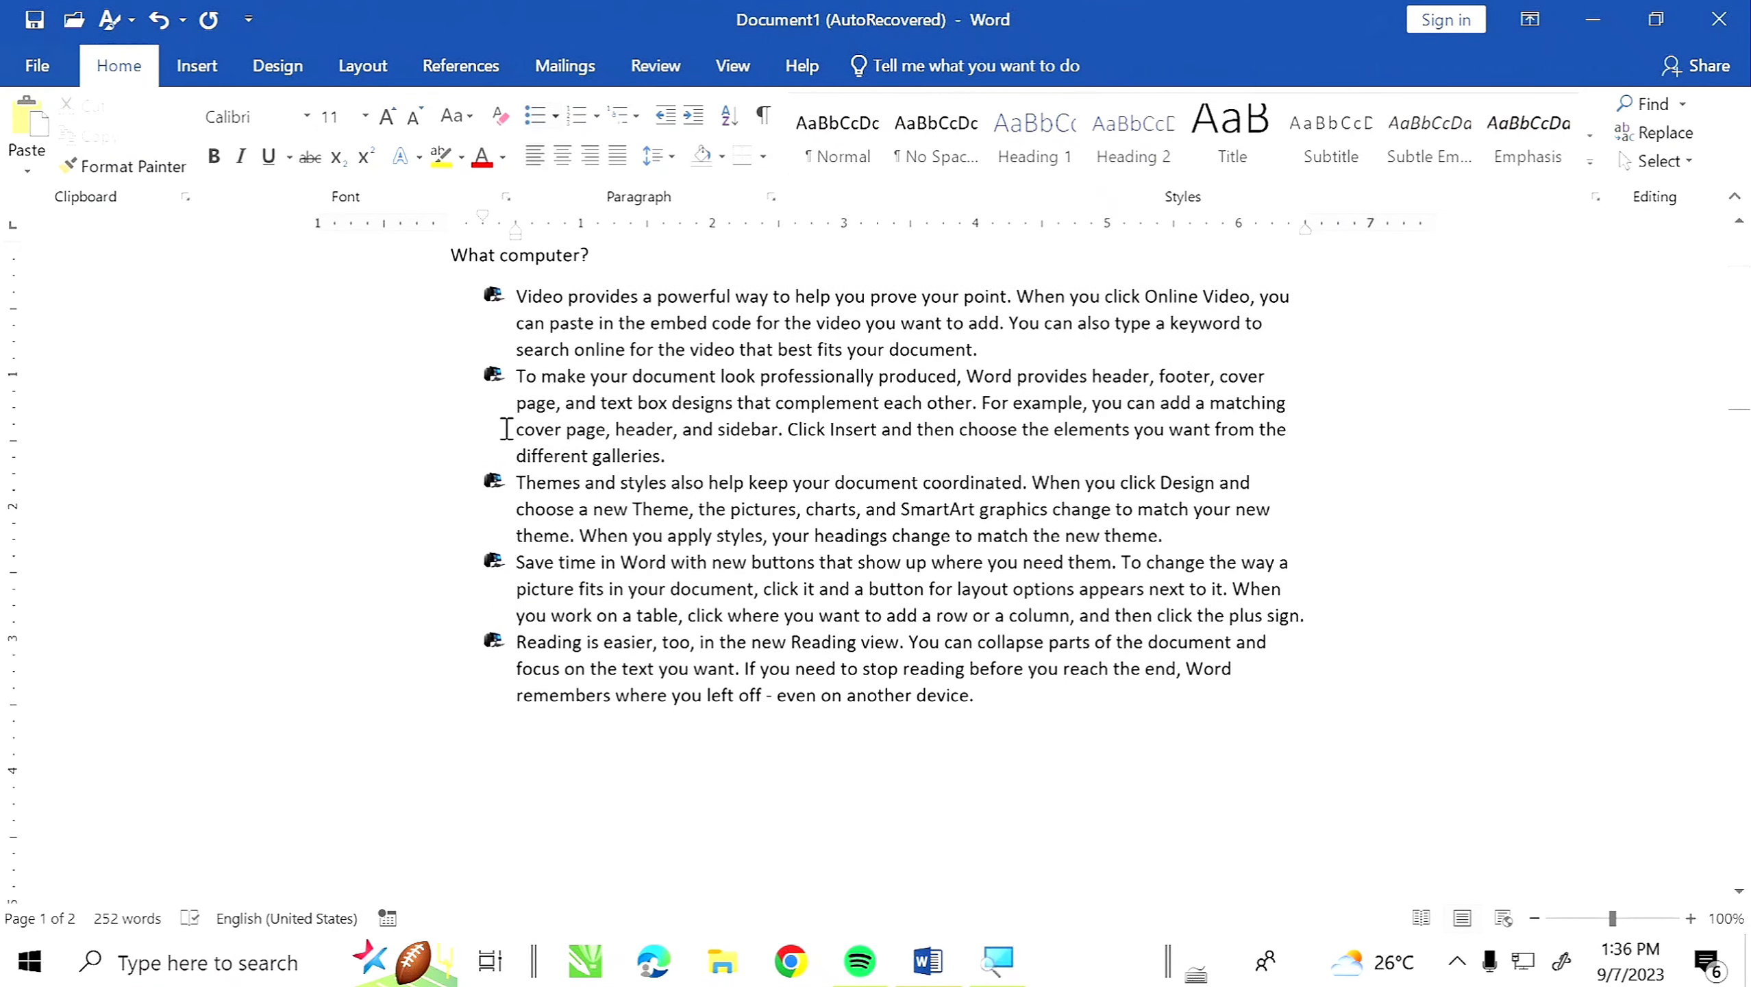
pyautogui.scroll(-12, 507, 428)
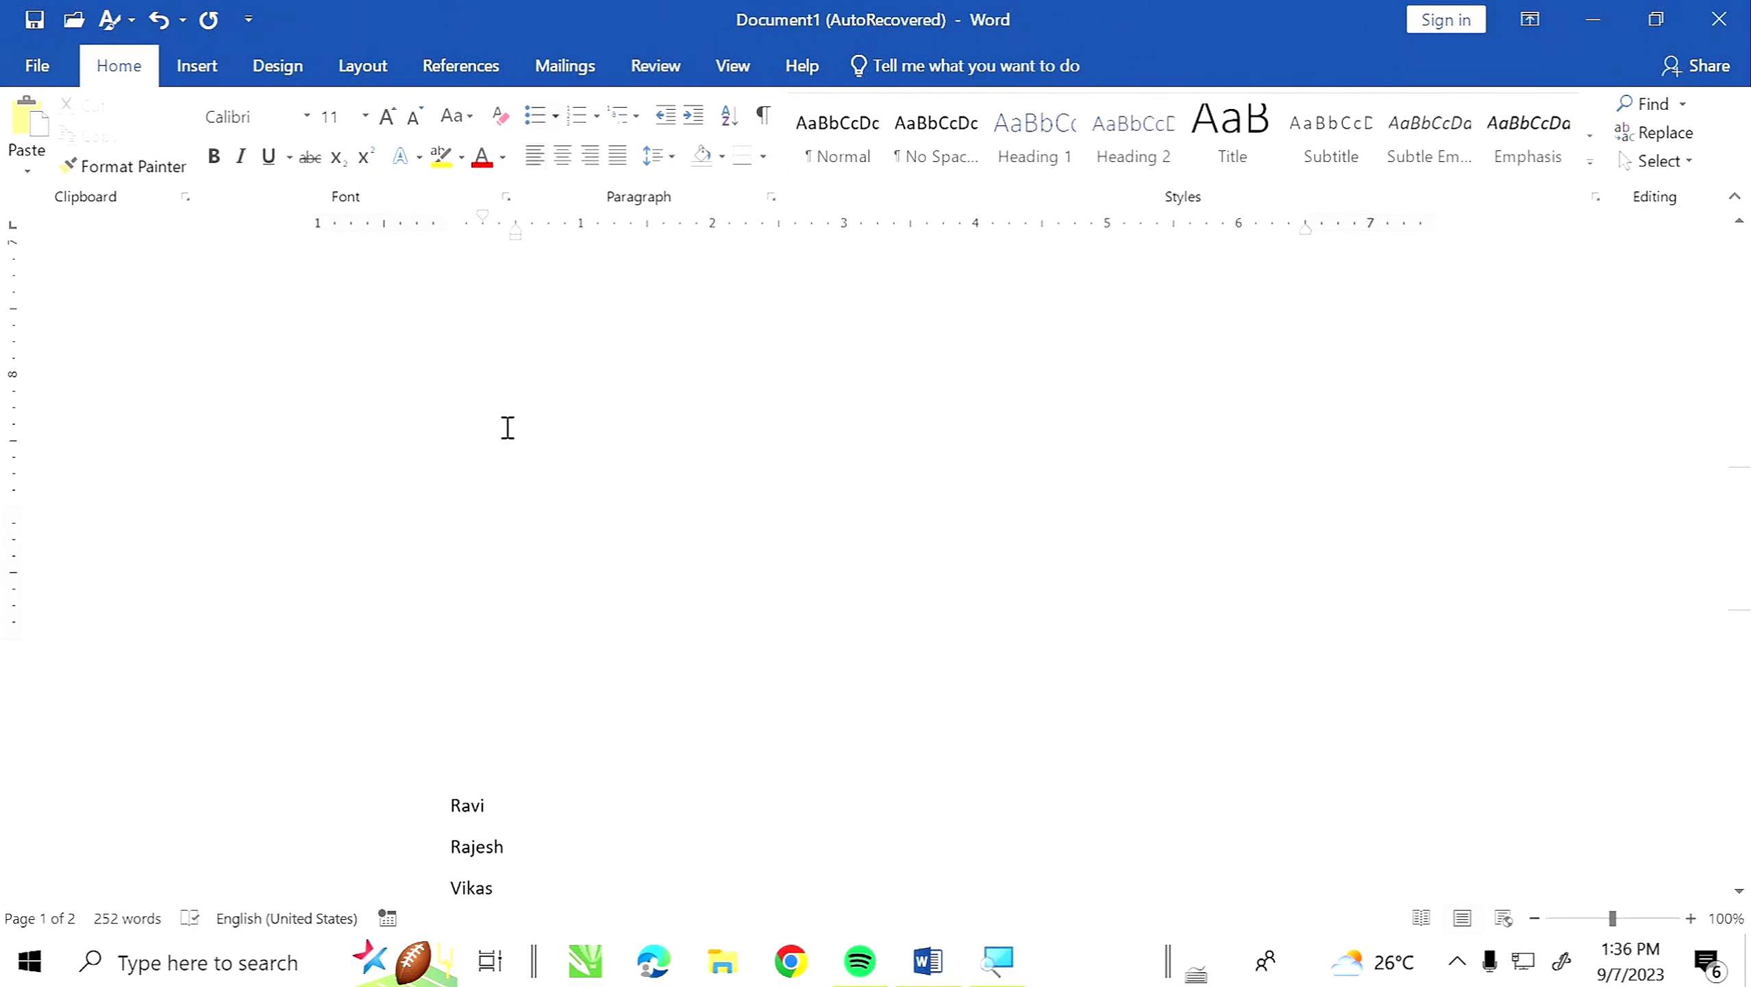
pyautogui.scroll(-8, 508, 427)
pyautogui.scroll(1, 511, 427)
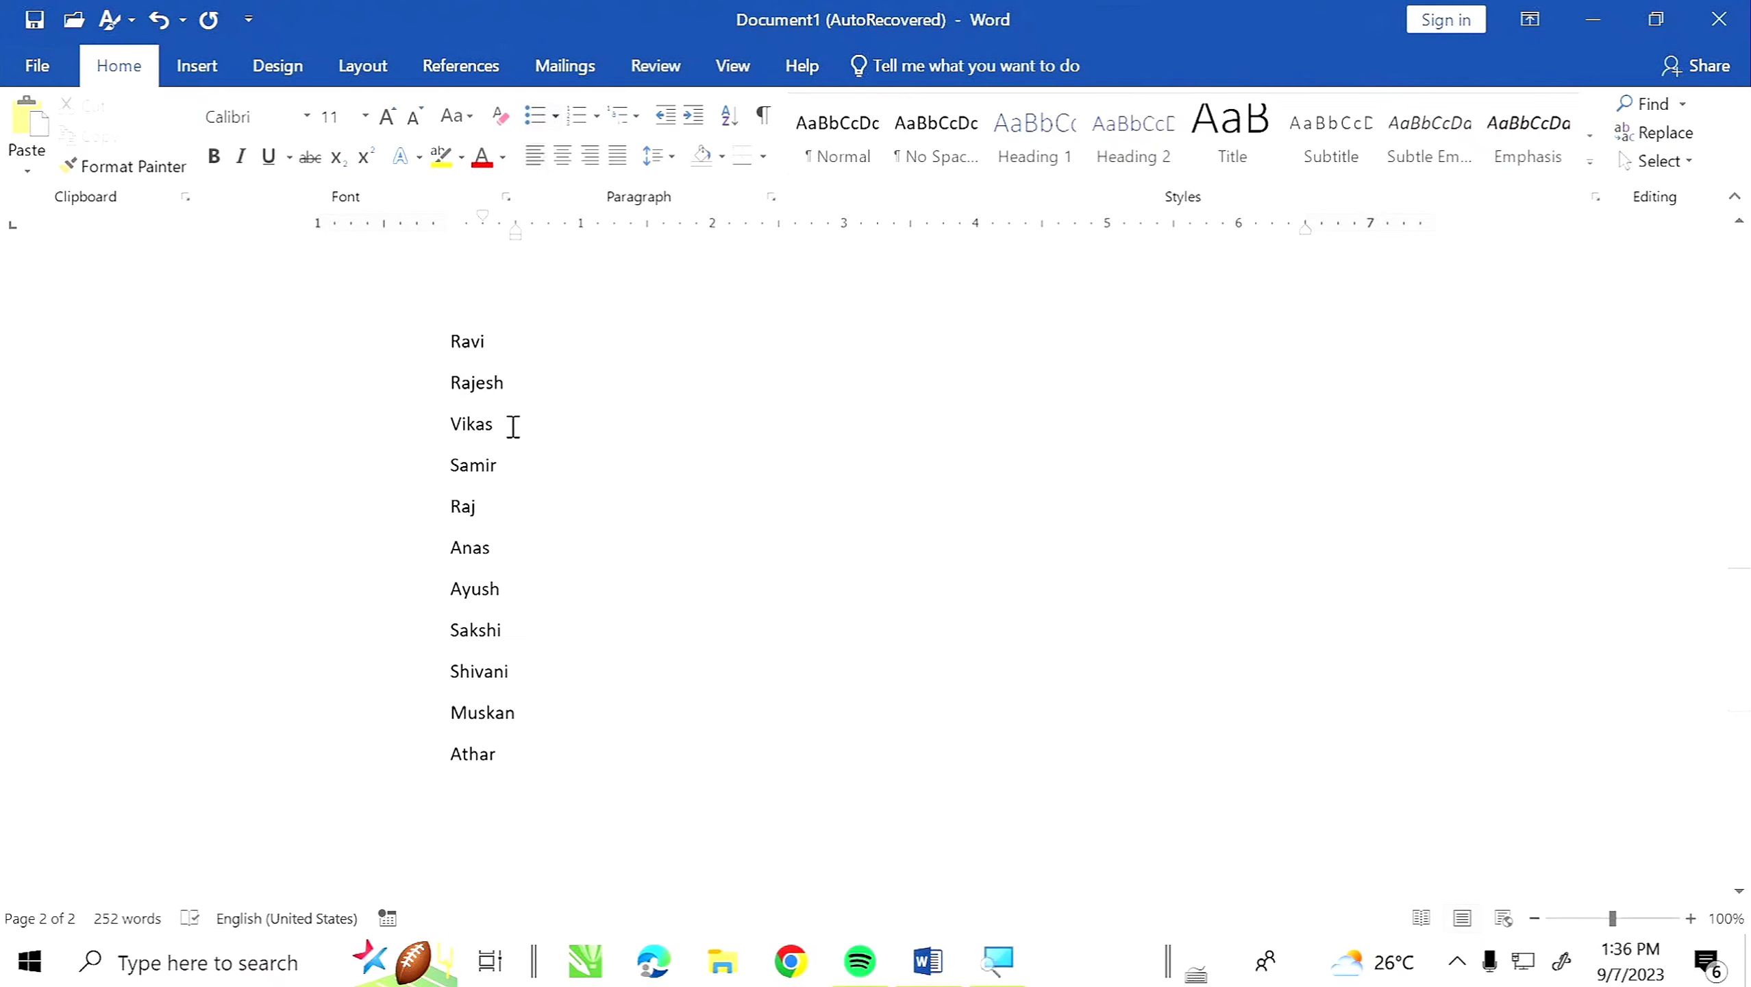
pyautogui.click(451, 342)
pyautogui.write('1.')
pyautogui.press('Down')
pyautogui.press('Left')
pyautogui.press('Left')
pyautogui.press('Left')
pyautogui.press('Down')
pyautogui.click(456, 382)
pyautogui.write('2.')
pyautogui.press('Home')
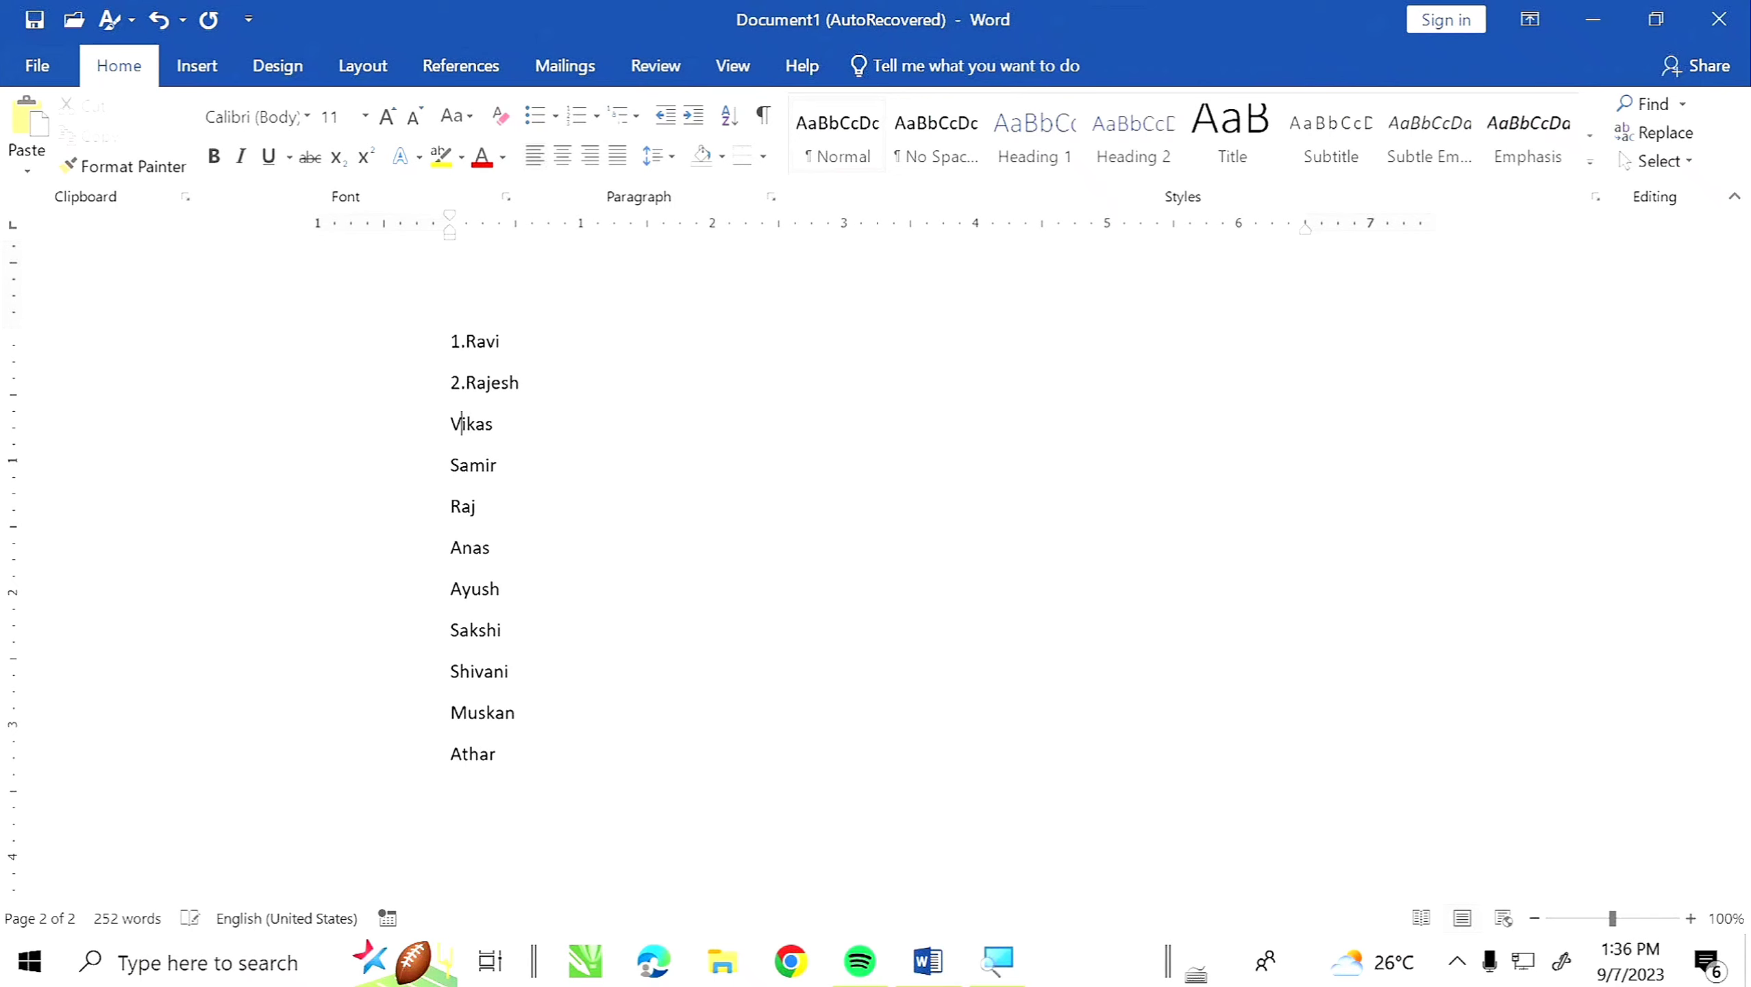
pyautogui.write('3.')
# Undo the manually entered numbers in the name list
pyautogui.hotkey('ctrl', 'z')
pyautogui.hotkey('ctrl', 'z')
pyautogui.hotkey('ctrl', 'z')
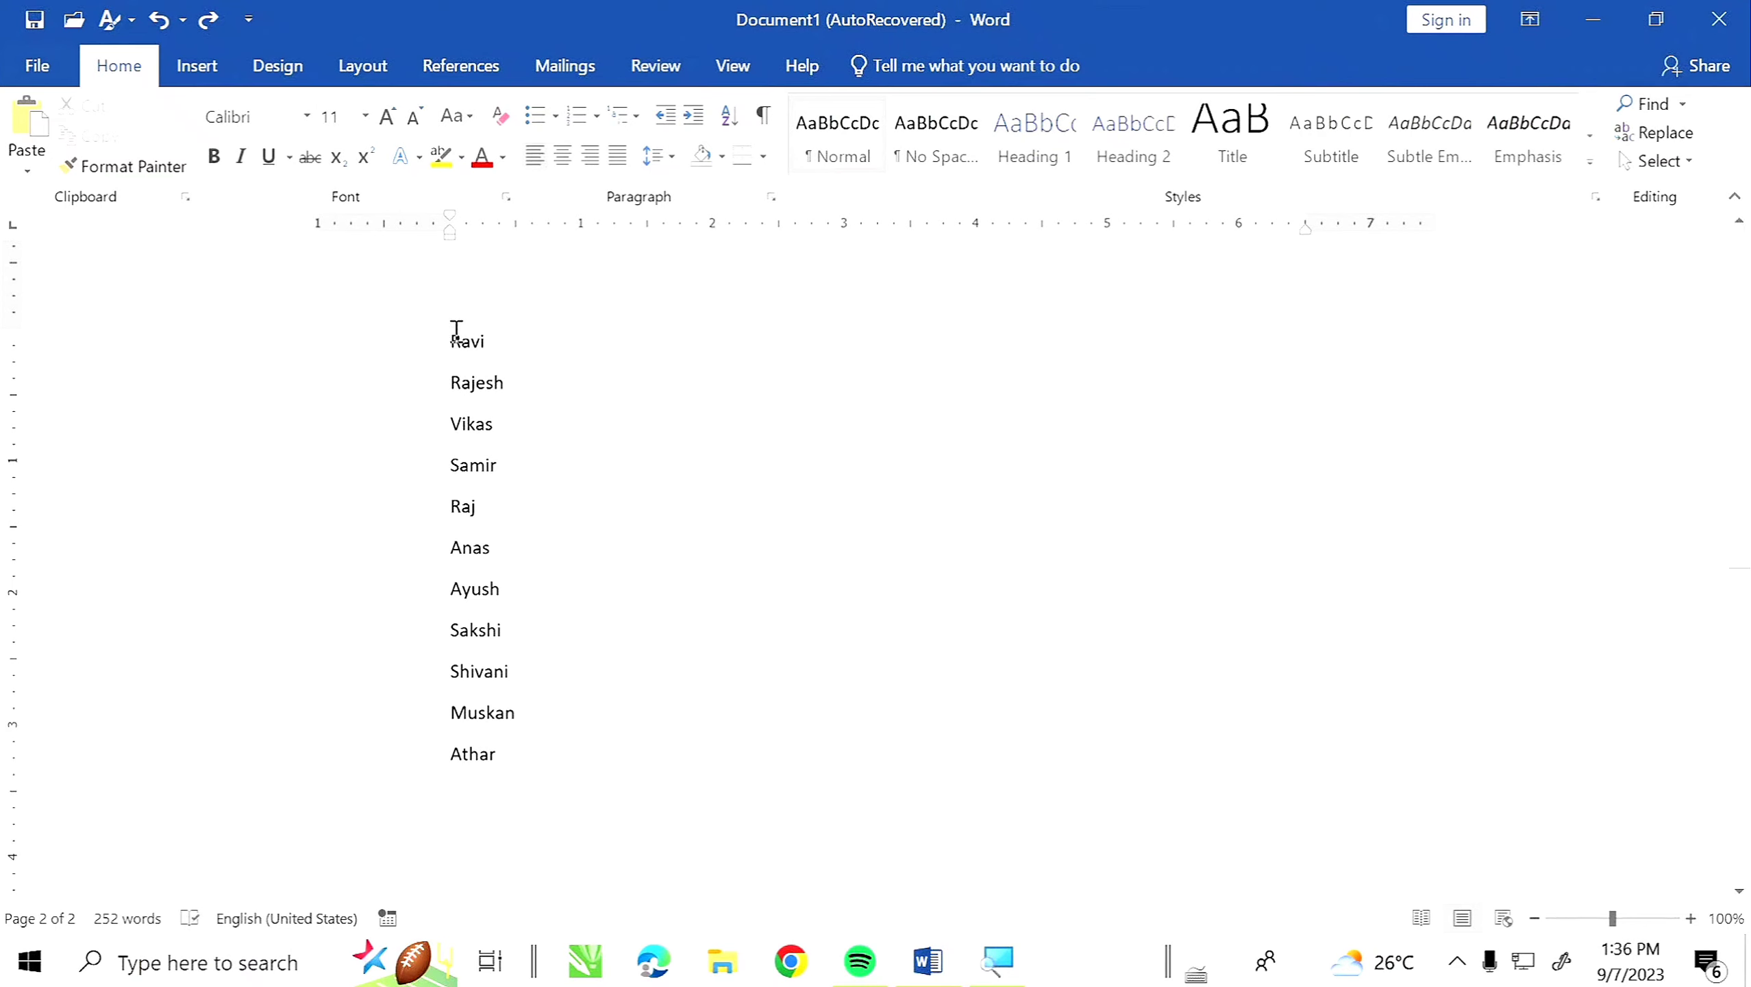
# Undo the indent changes made to the name list on page 2
pyautogui.moveTo(453, 332); pyautogui.dragTo(634, 770)
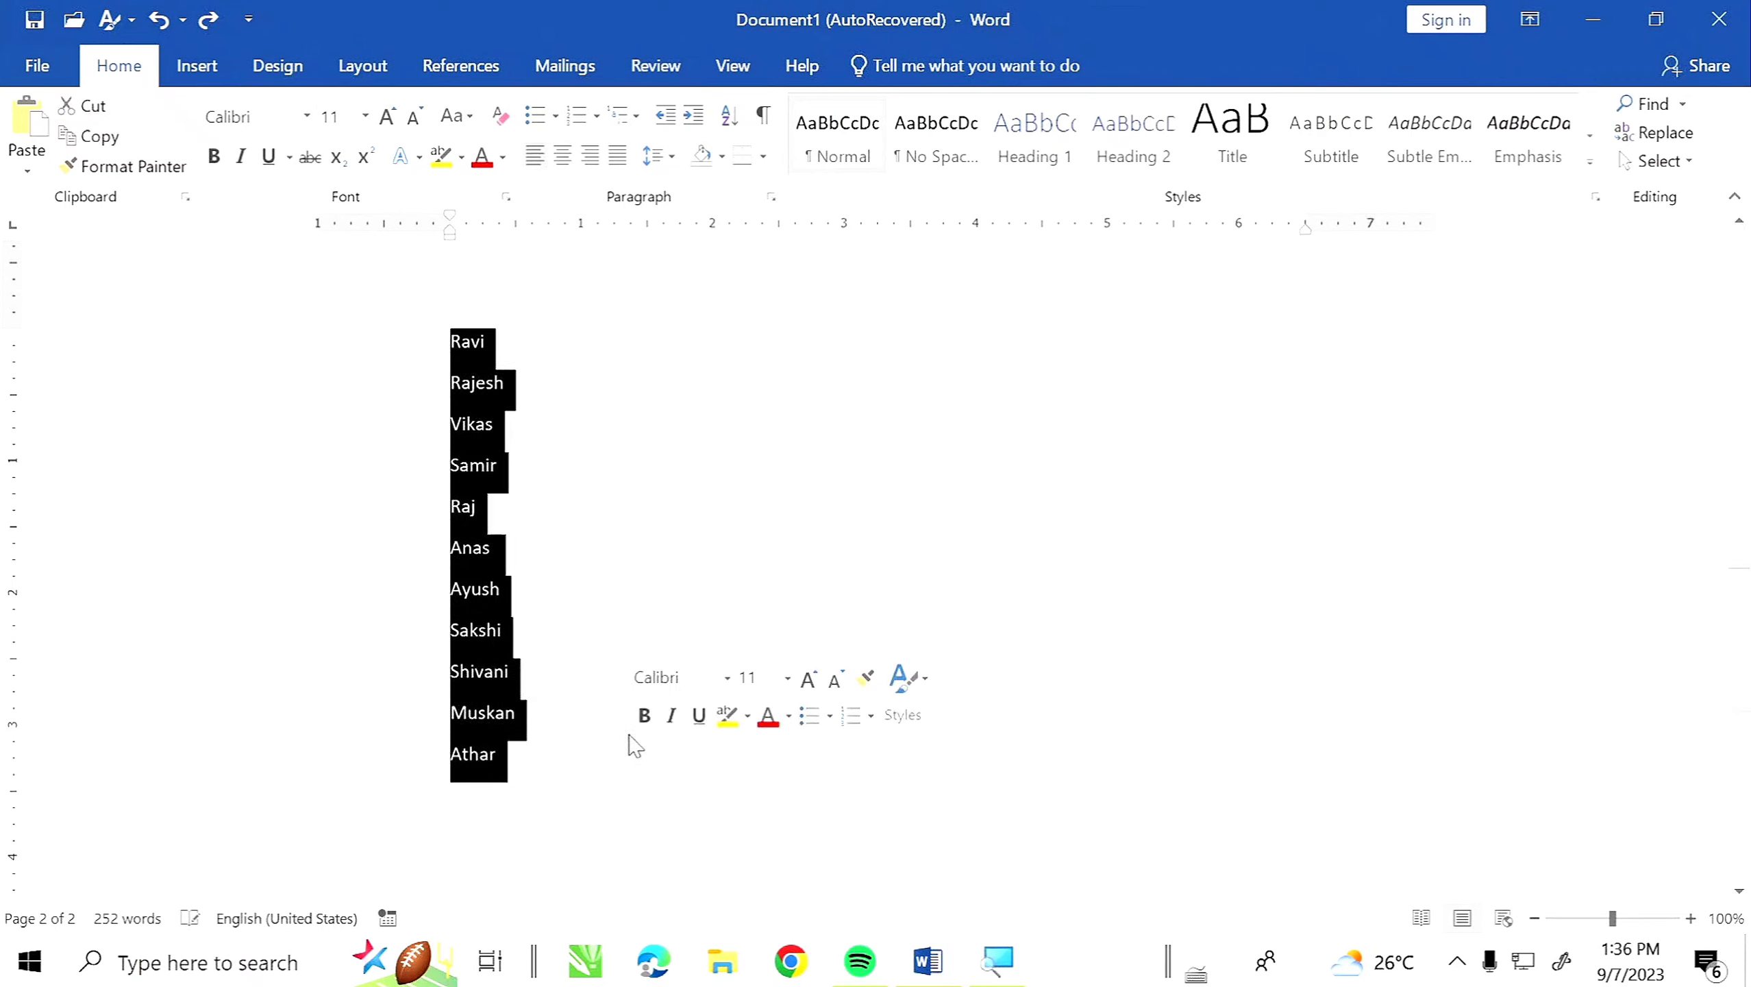
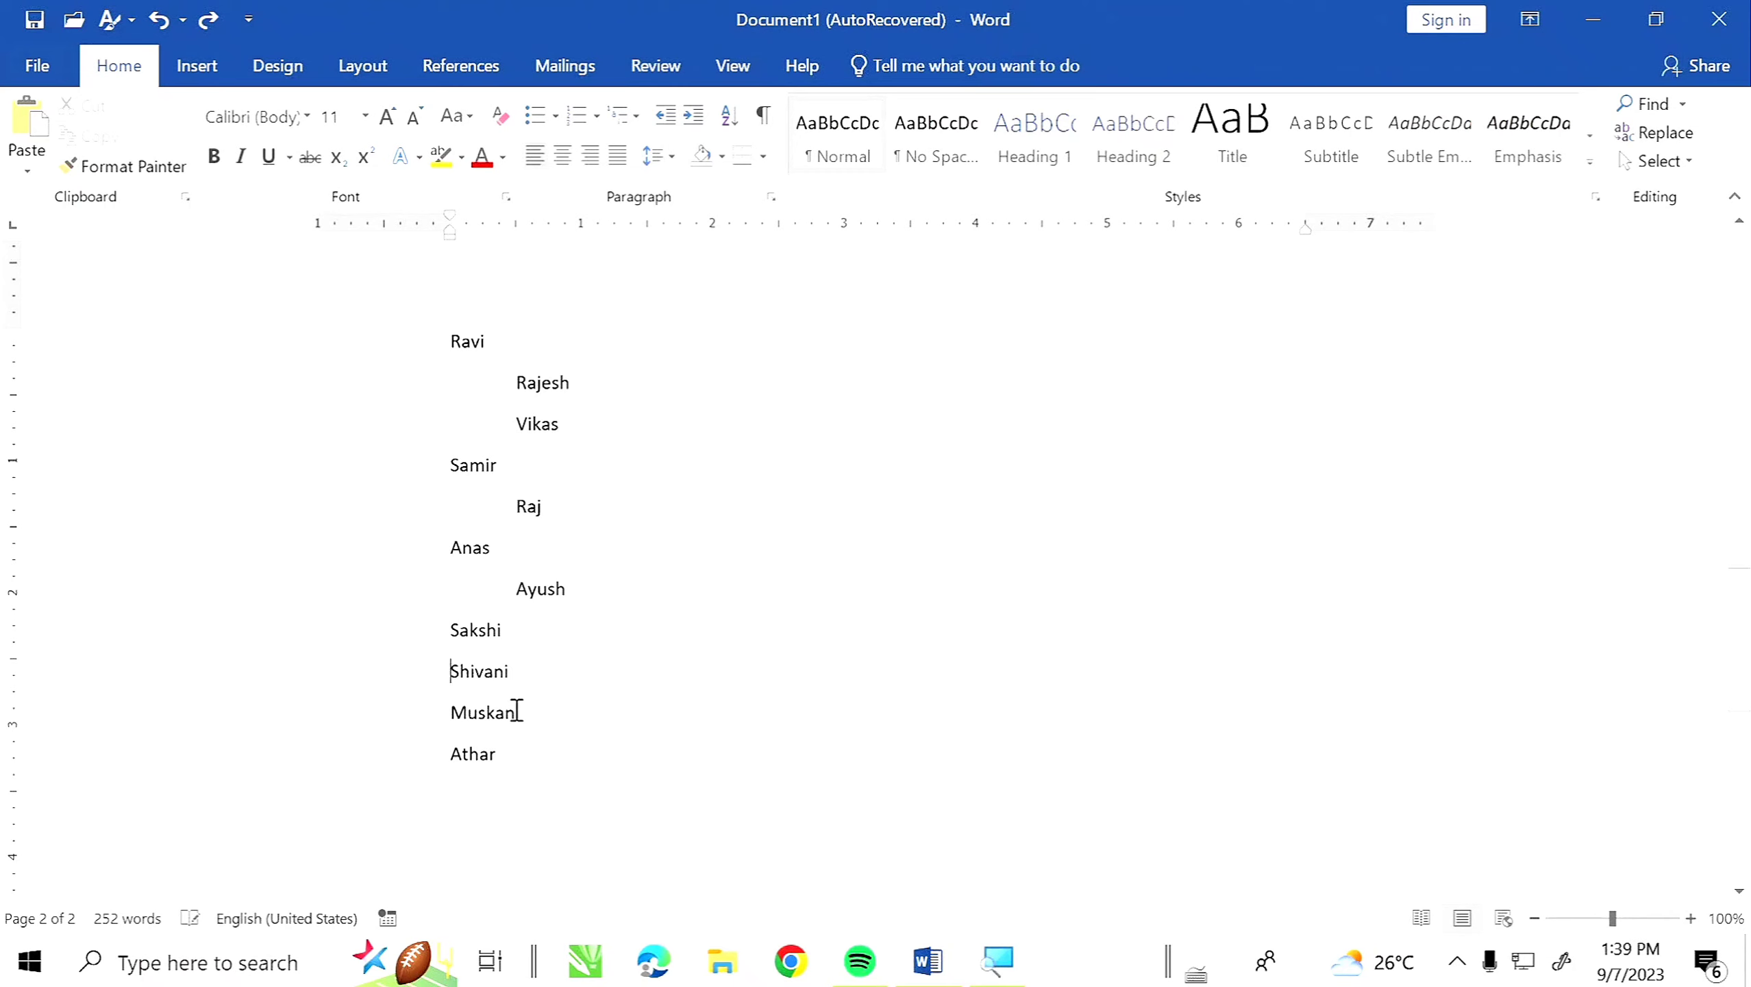
pyautogui.click(512, 592)
pyautogui.press('BackSpace')
pyautogui.hotkey('ctrl', 'z')
pyautogui.hotkey('ctrl', 'z')
pyautogui.hotkey('ctrl', 'z')
pyautogui.hotkey('ctrl', 'z')
pyautogui.hotkey('ctrl', 'z')
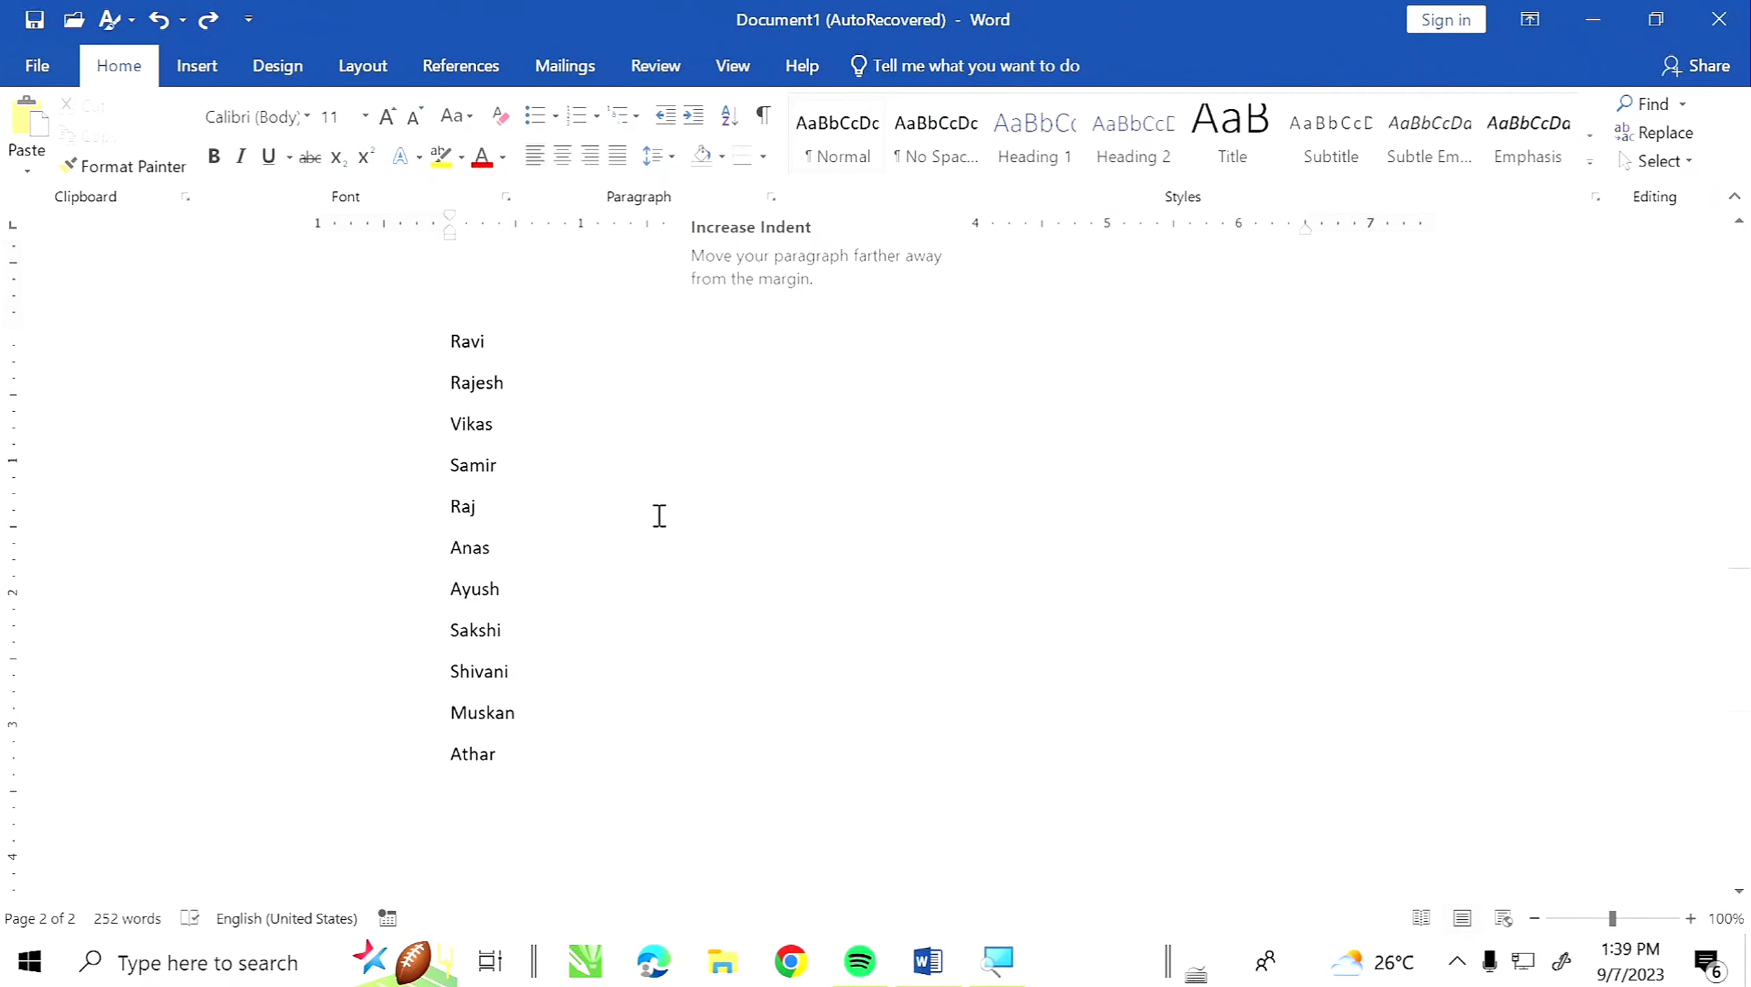
# Generate sample paragraphs with =rand() below the bulleted list on page 1
pyautogui.scroll(8, 662, 513)
pyautogui.scroll(10, 663, 513)
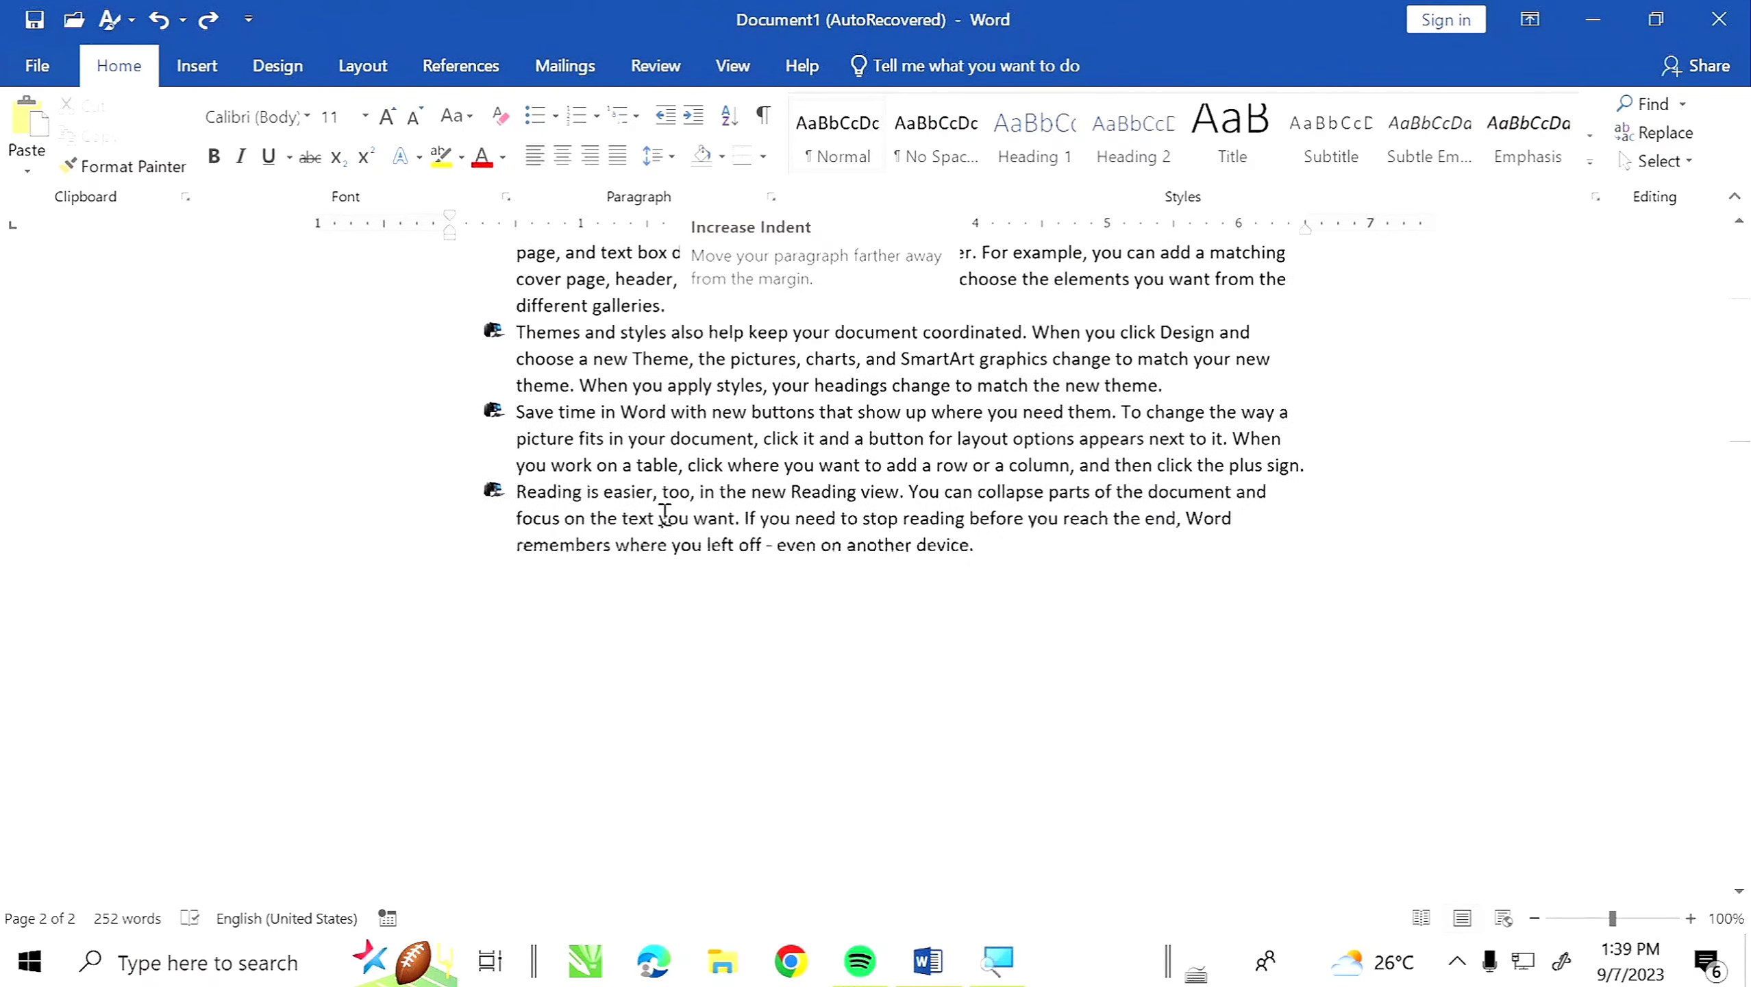
pyautogui.scroll(-5, 667, 512)
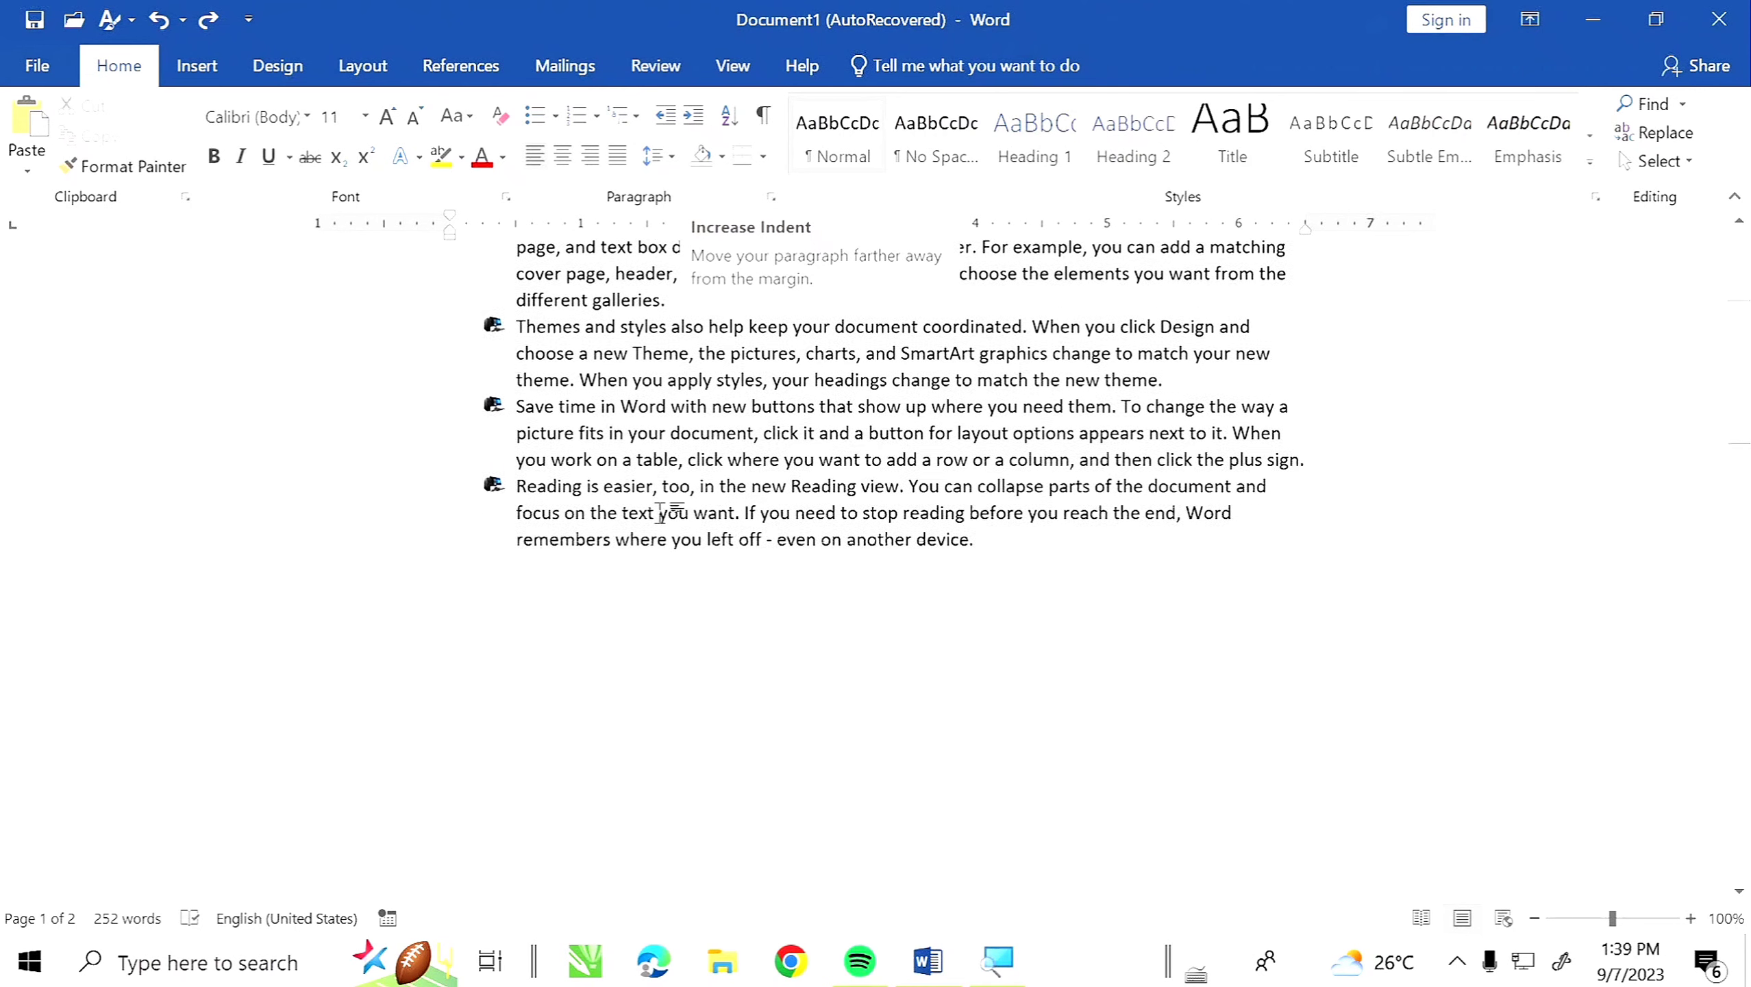
pyautogui.click(500, 543)
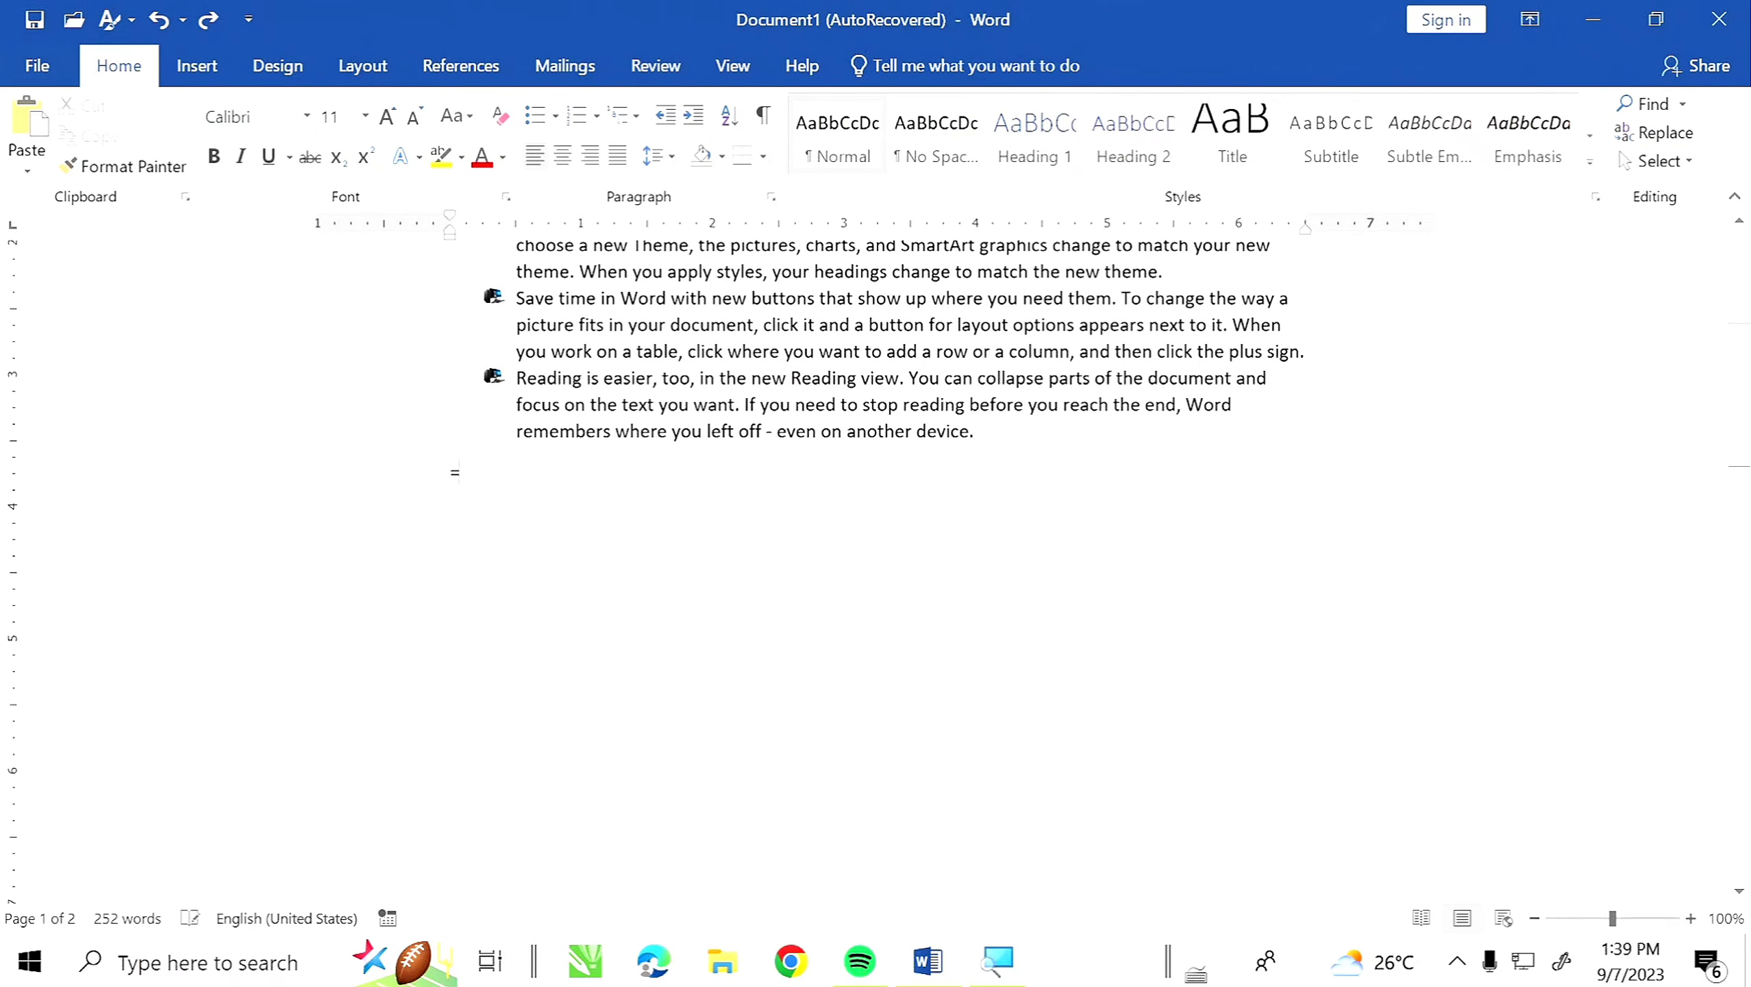
pyautogui.write('=rand()')
pyautogui.press('Return')
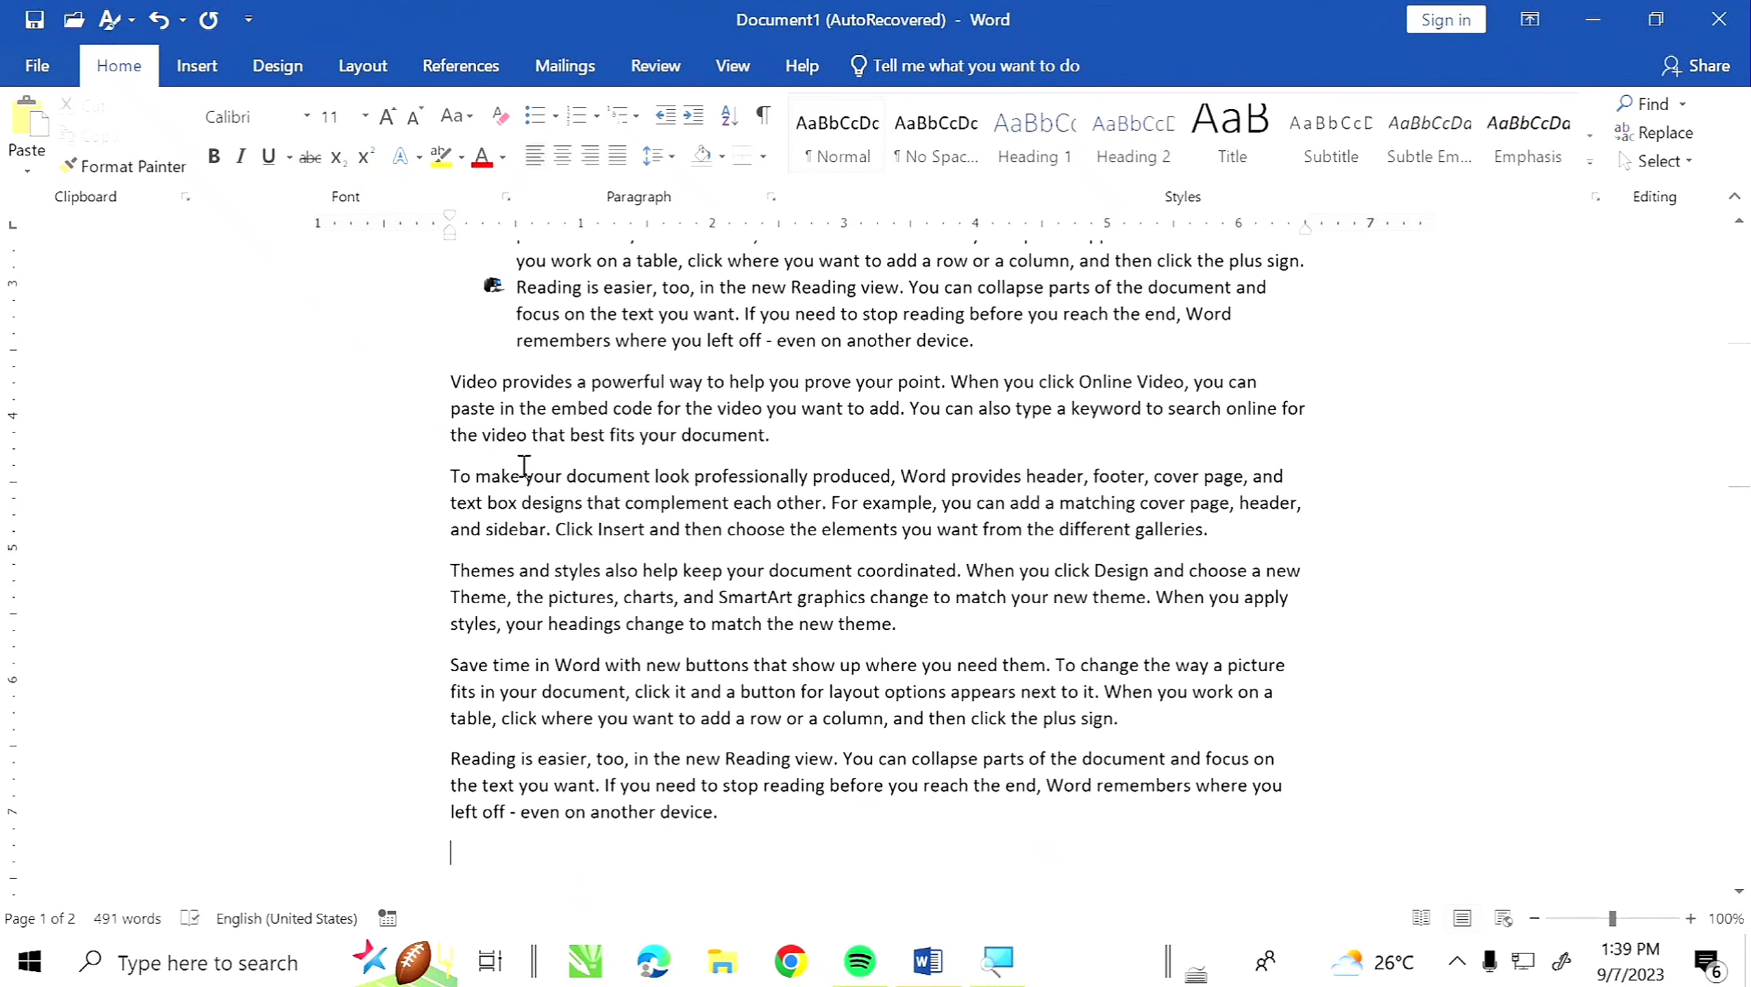
# Increase the indent of the second and third new sample paragraphs by six levels
pyautogui.moveTo(446, 477); pyautogui.dragTo(965, 628)
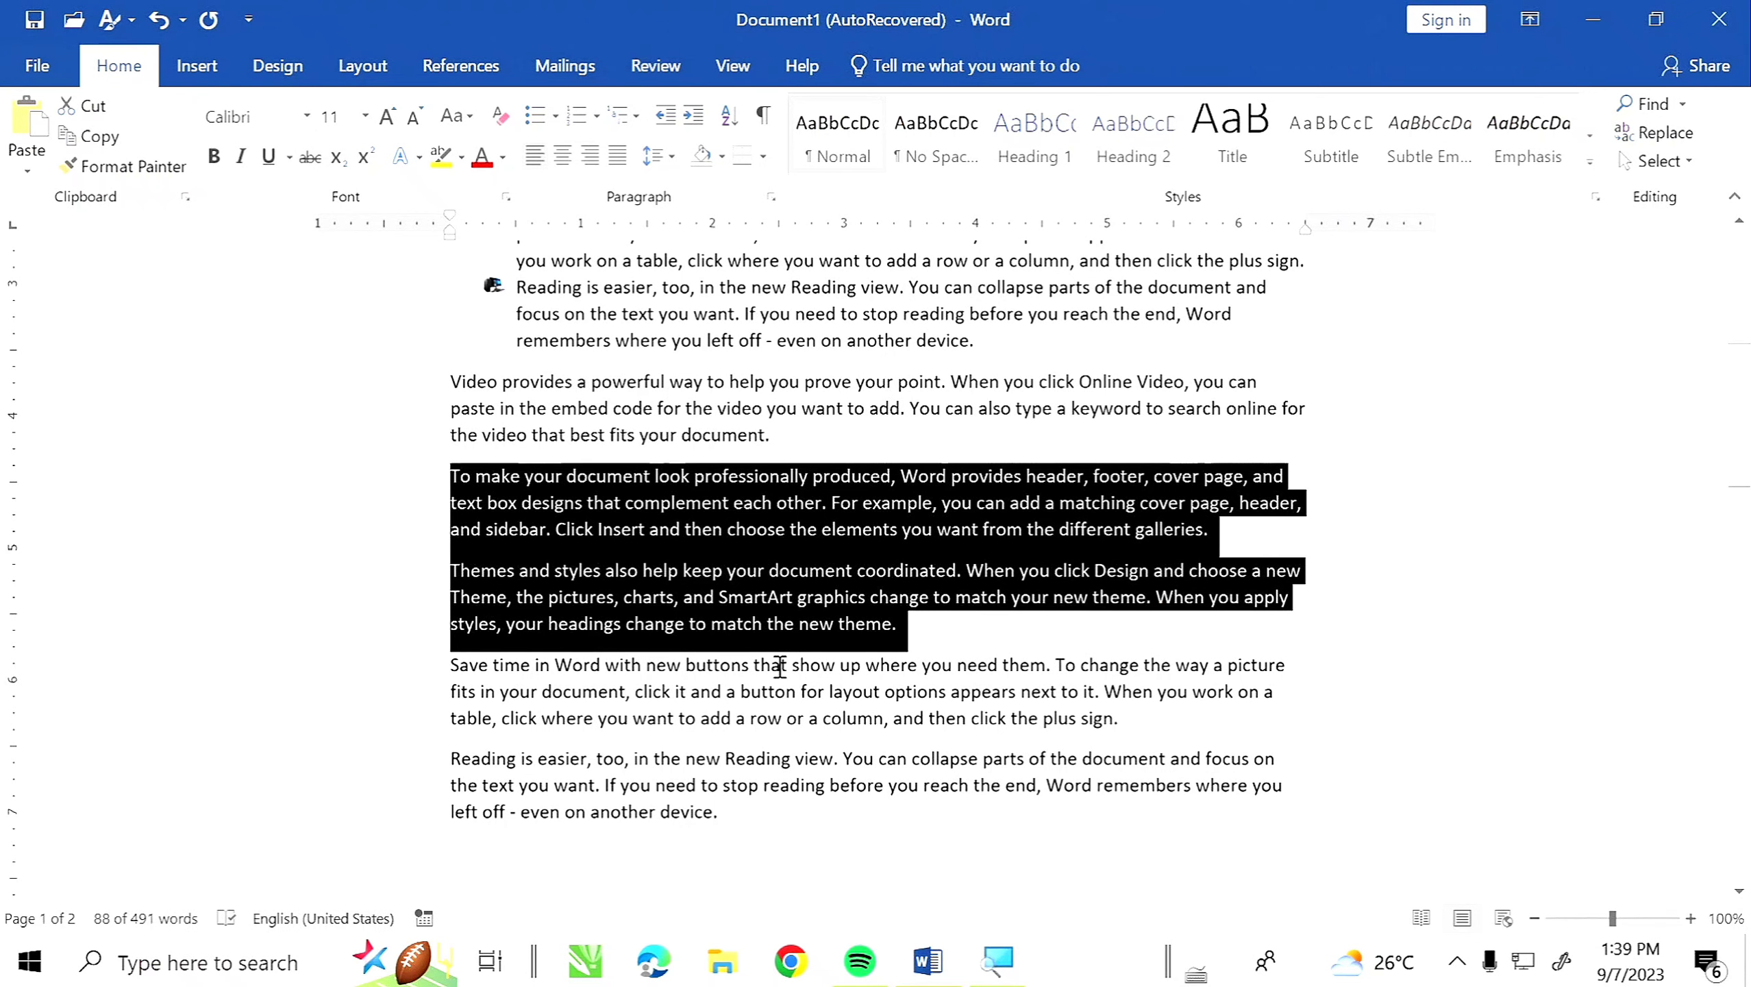
pyautogui.click(694, 116)
pyautogui.click(694, 116)
pyautogui.click(694, 116)
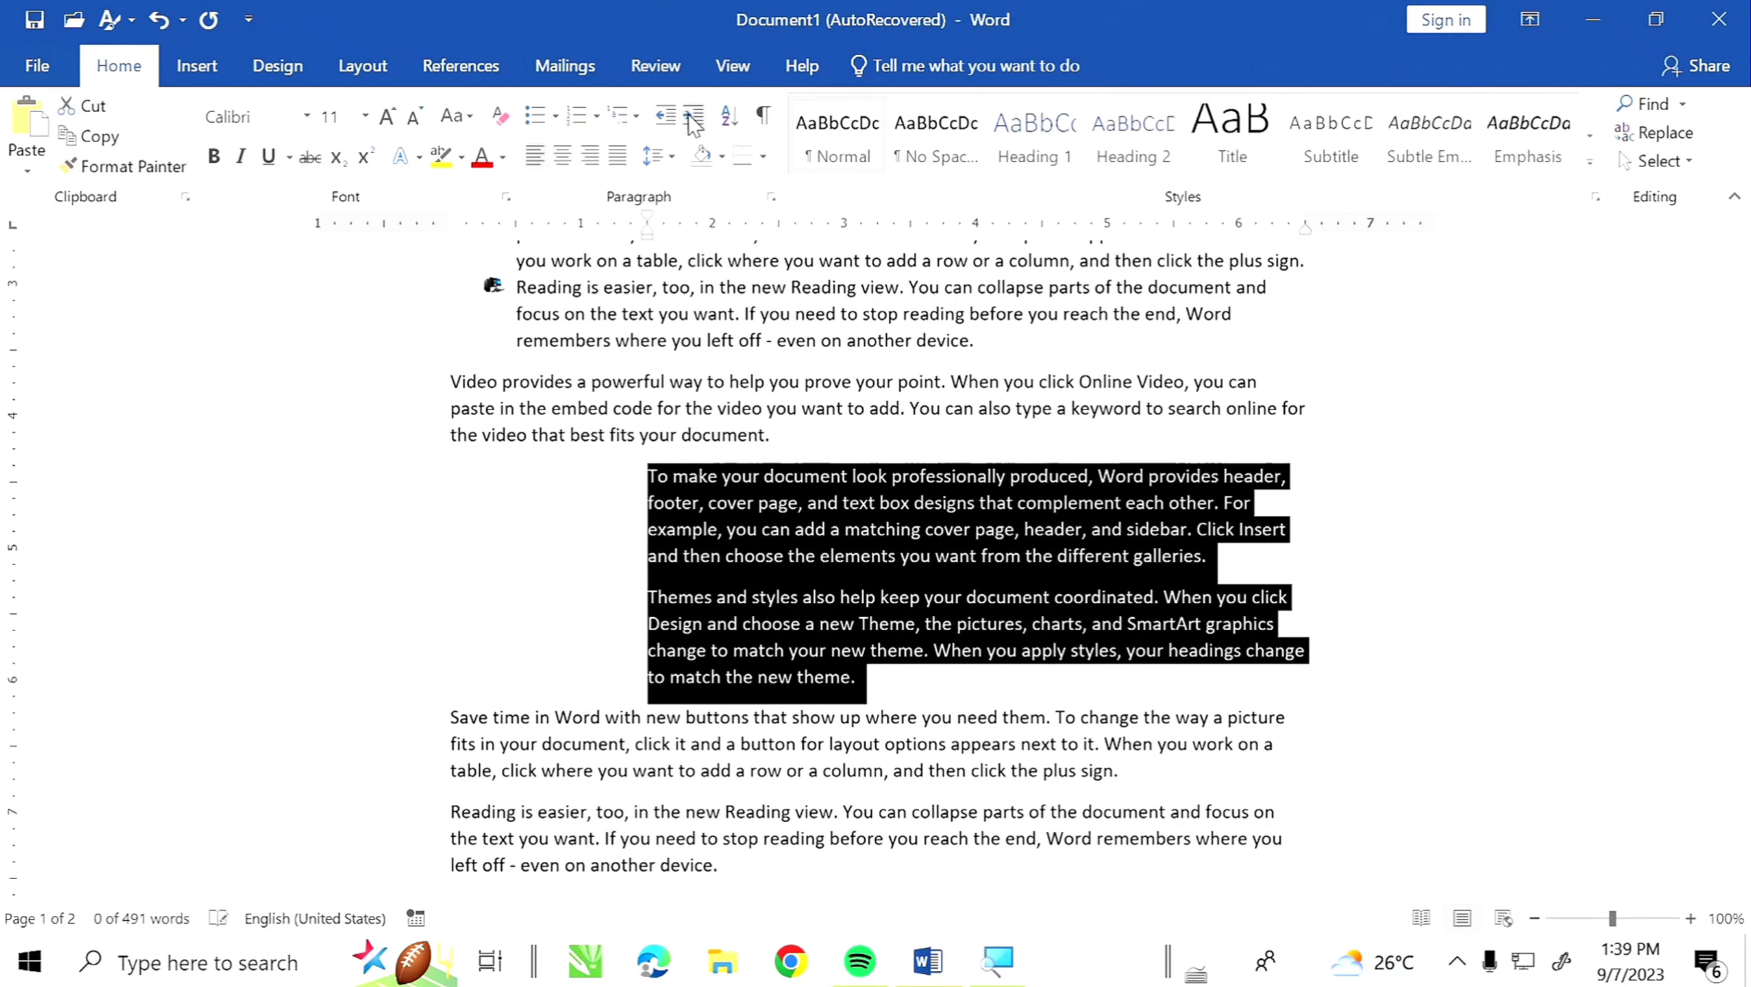
pyautogui.click(694, 116)
pyautogui.click(692, 116)
pyautogui.click(693, 116)
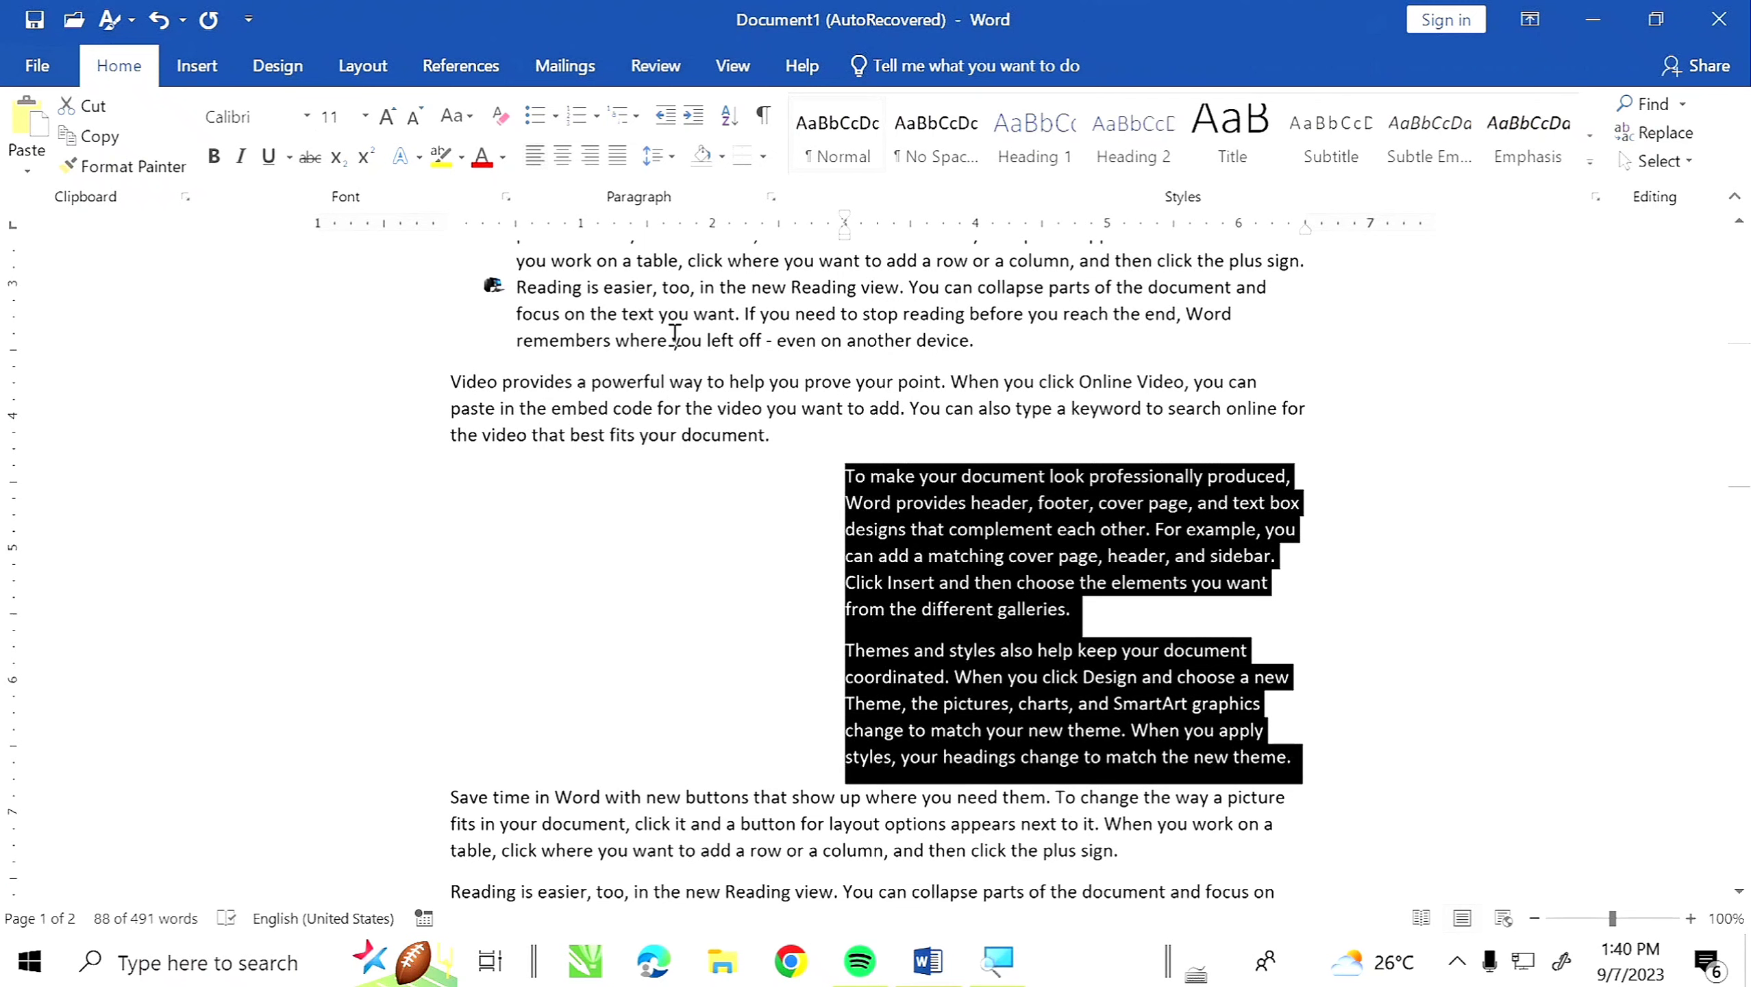
# Decrease the indent of the two selected paragraphs by two levels and increase it again by two levels
pyautogui.click(675, 116)
pyautogui.click(674, 116)
pyautogui.click(704, 117)
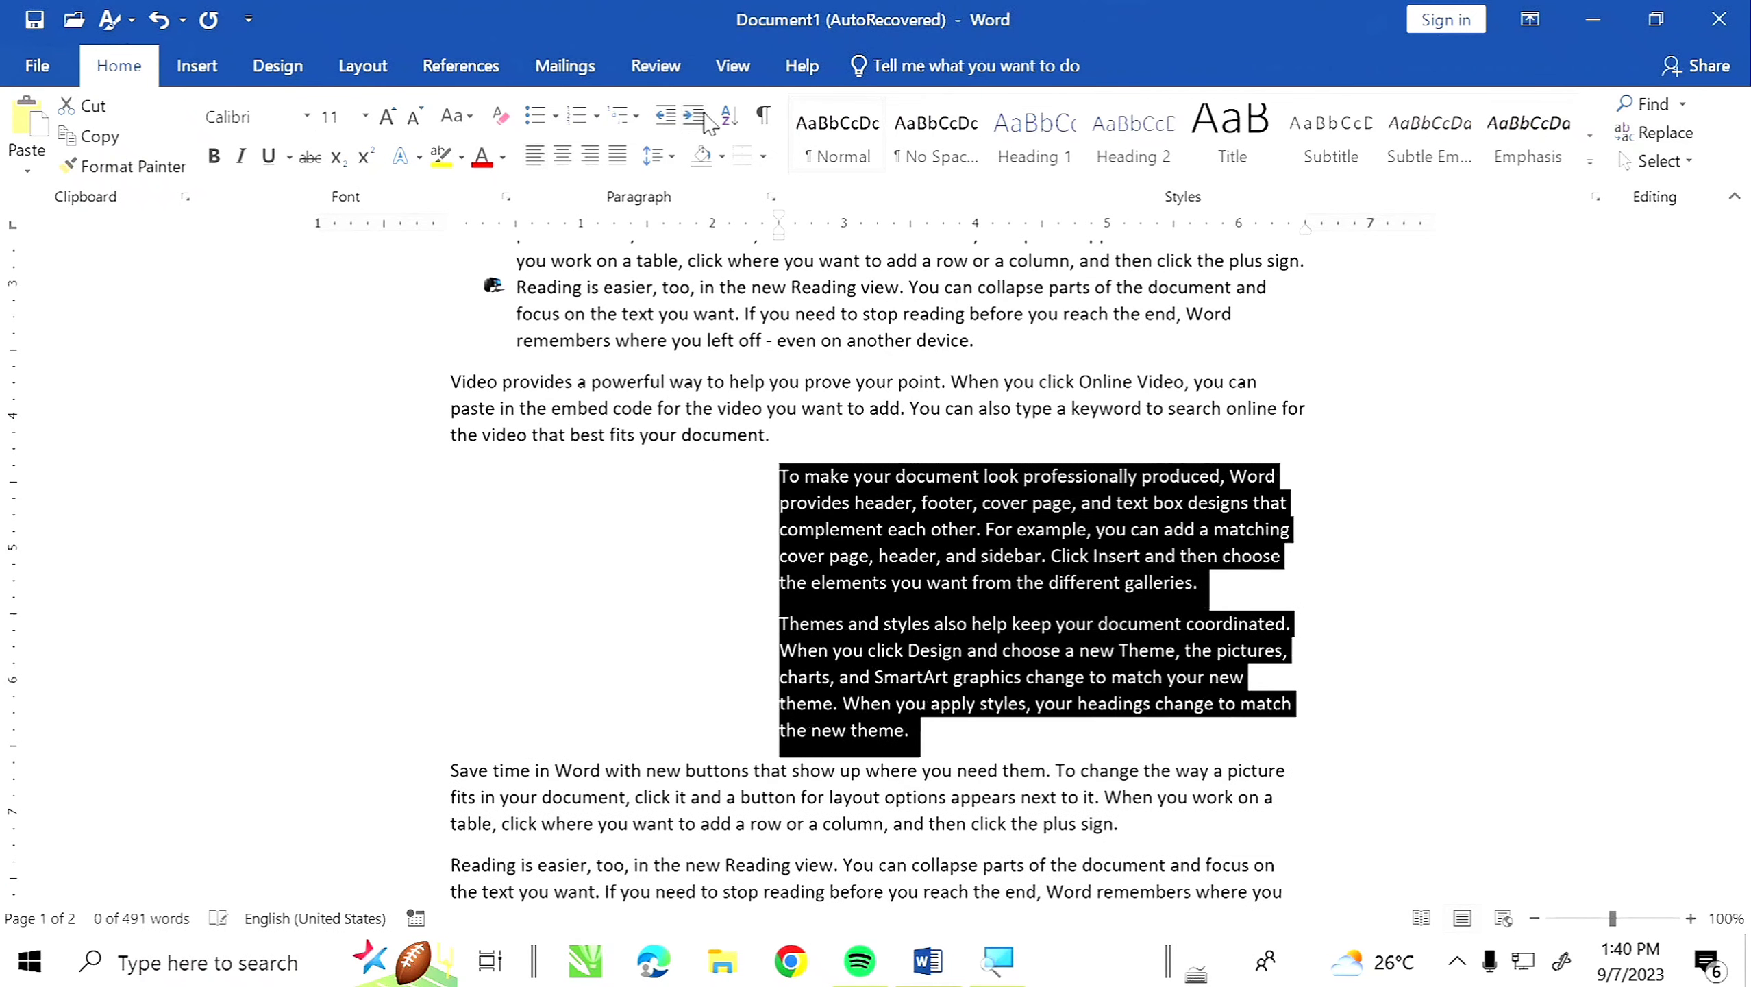
pyautogui.click(705, 118)
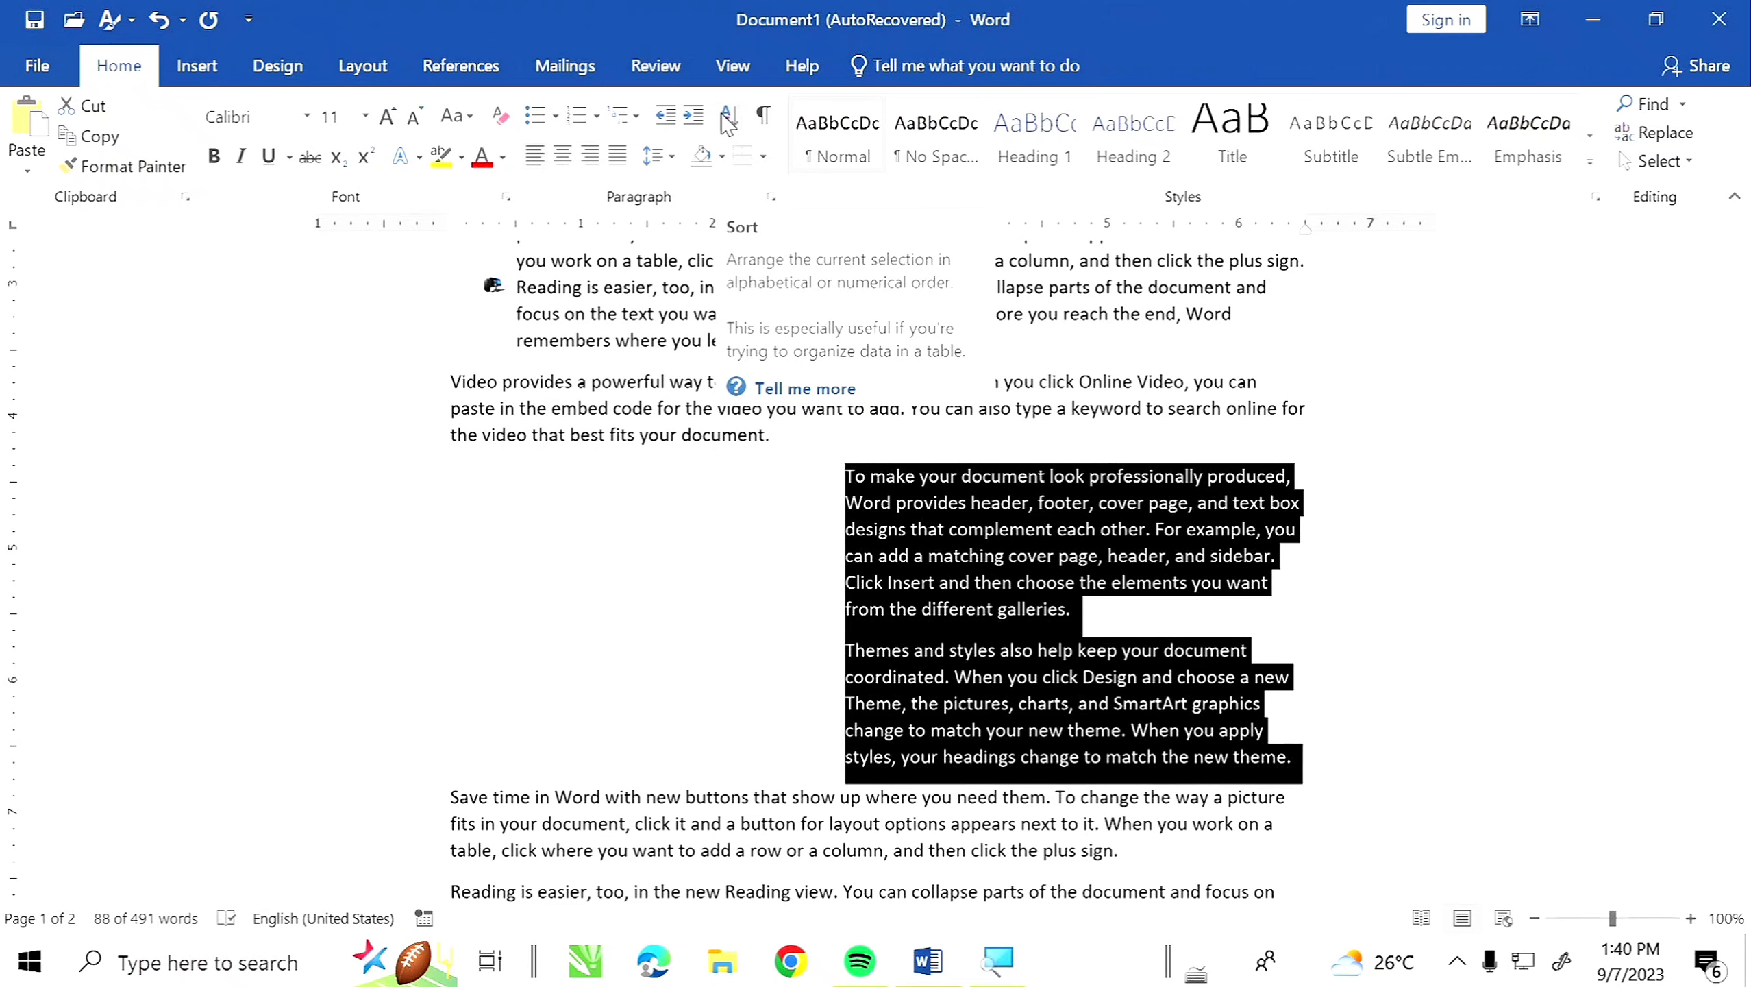
# Sort the whole name list on page 2 by paragraphs as text in ascending order
pyautogui.scroll(-4, 722, 501)
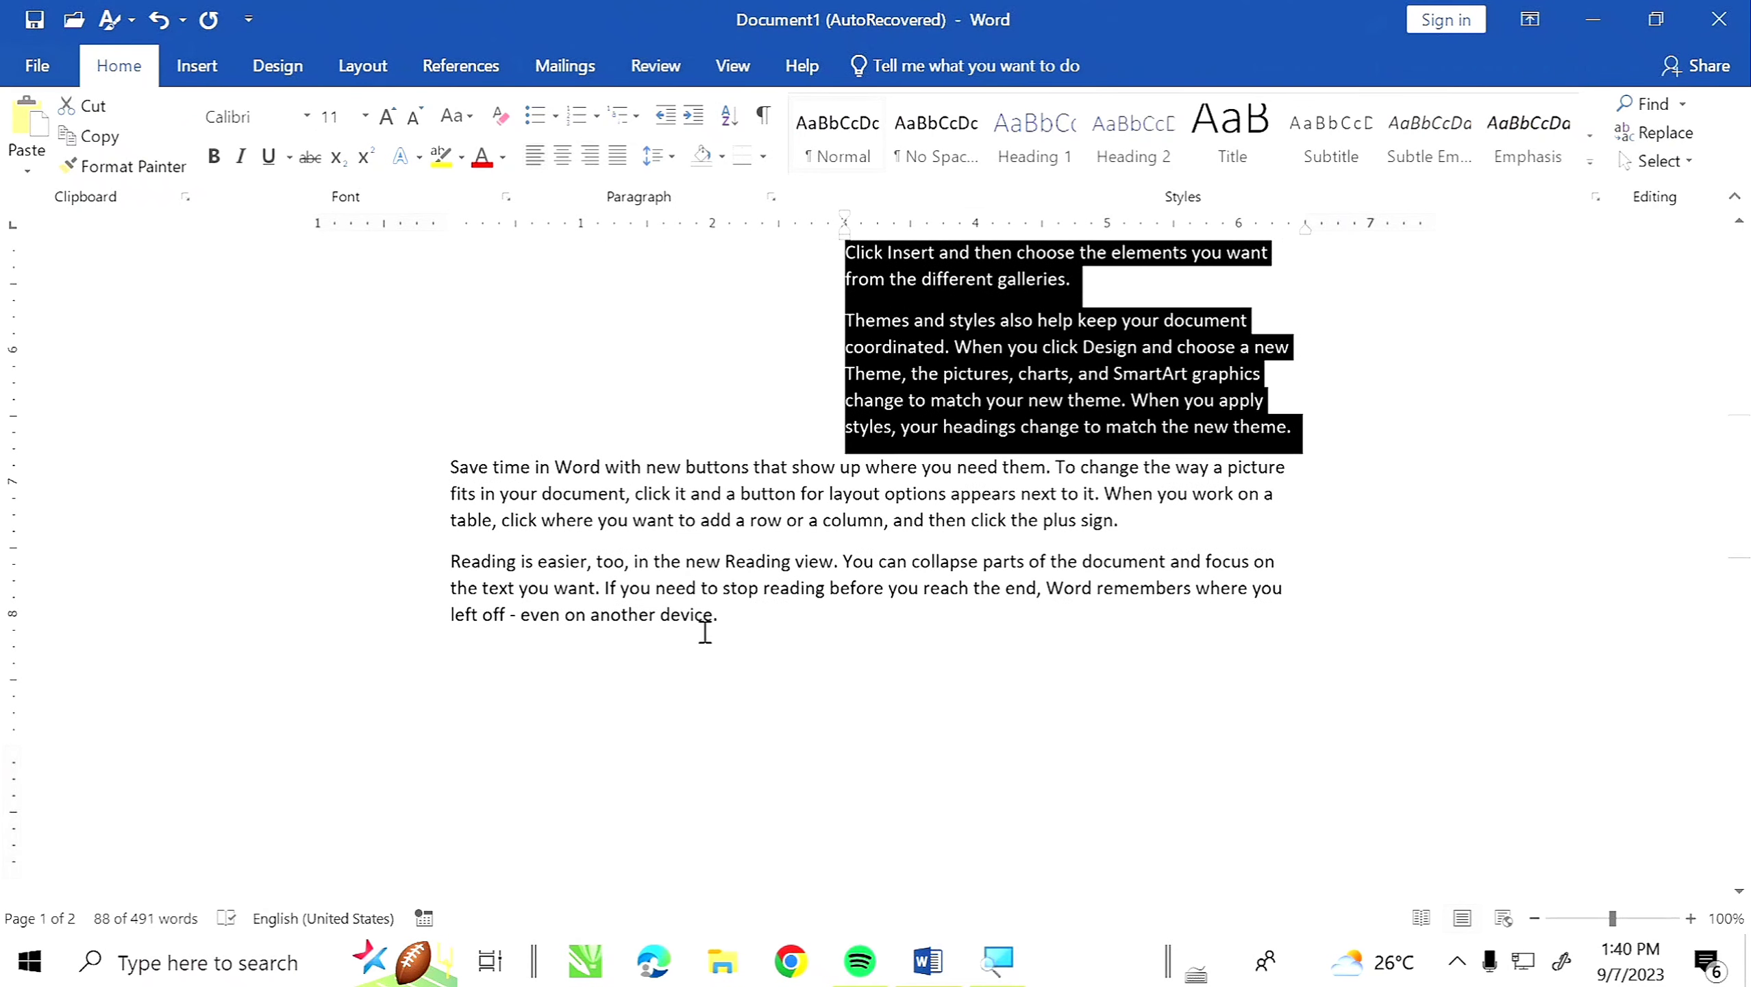
pyautogui.click(717, 646)
pyautogui.scroll(-9, 716, 646)
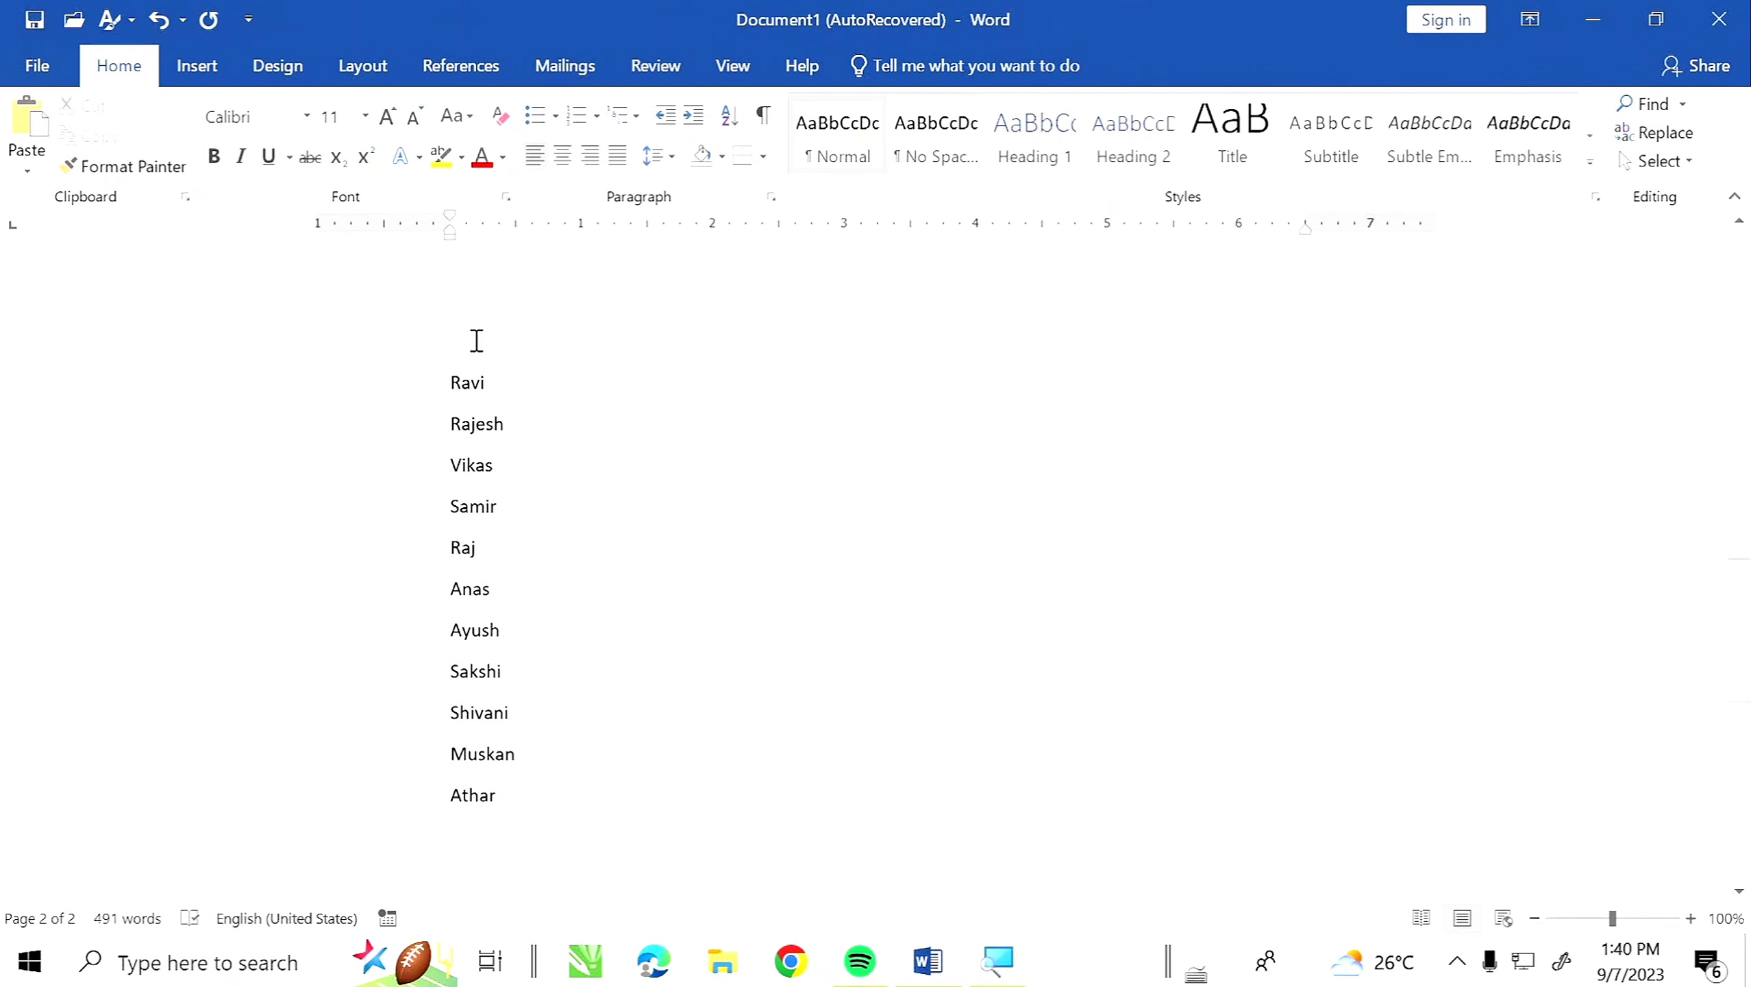
pyautogui.moveTo(515, 811); pyautogui.dragTo(424, 399)
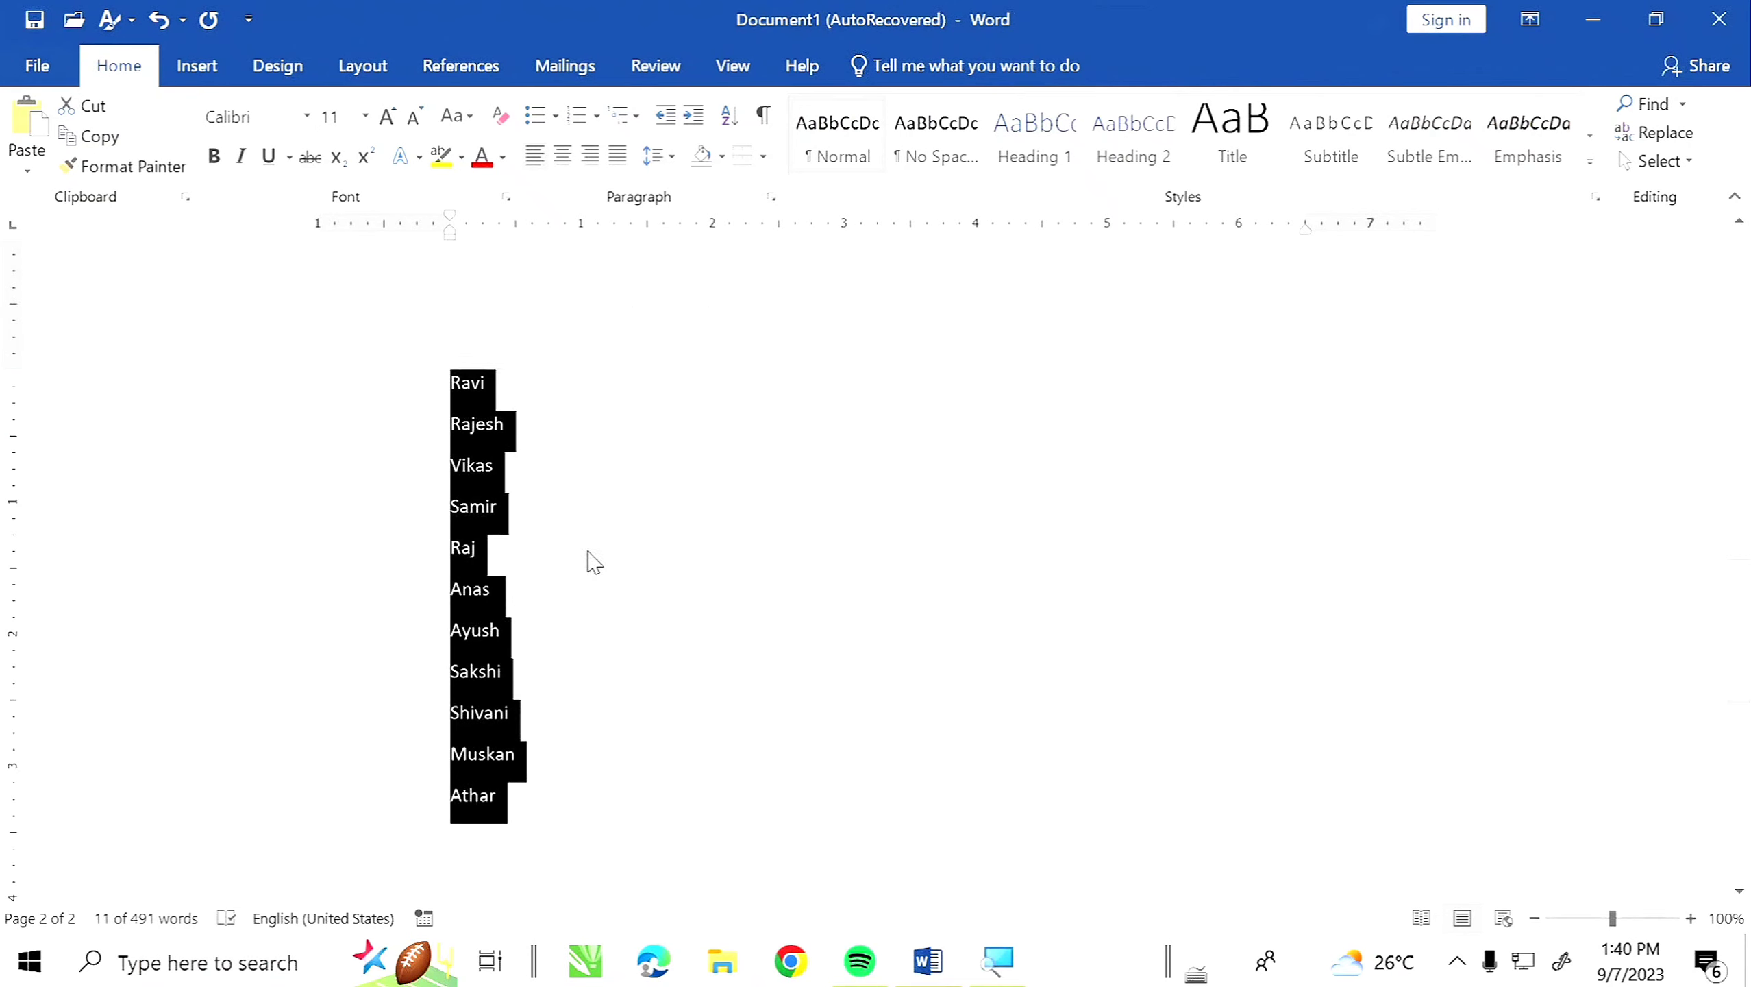
pyautogui.click(726, 116)
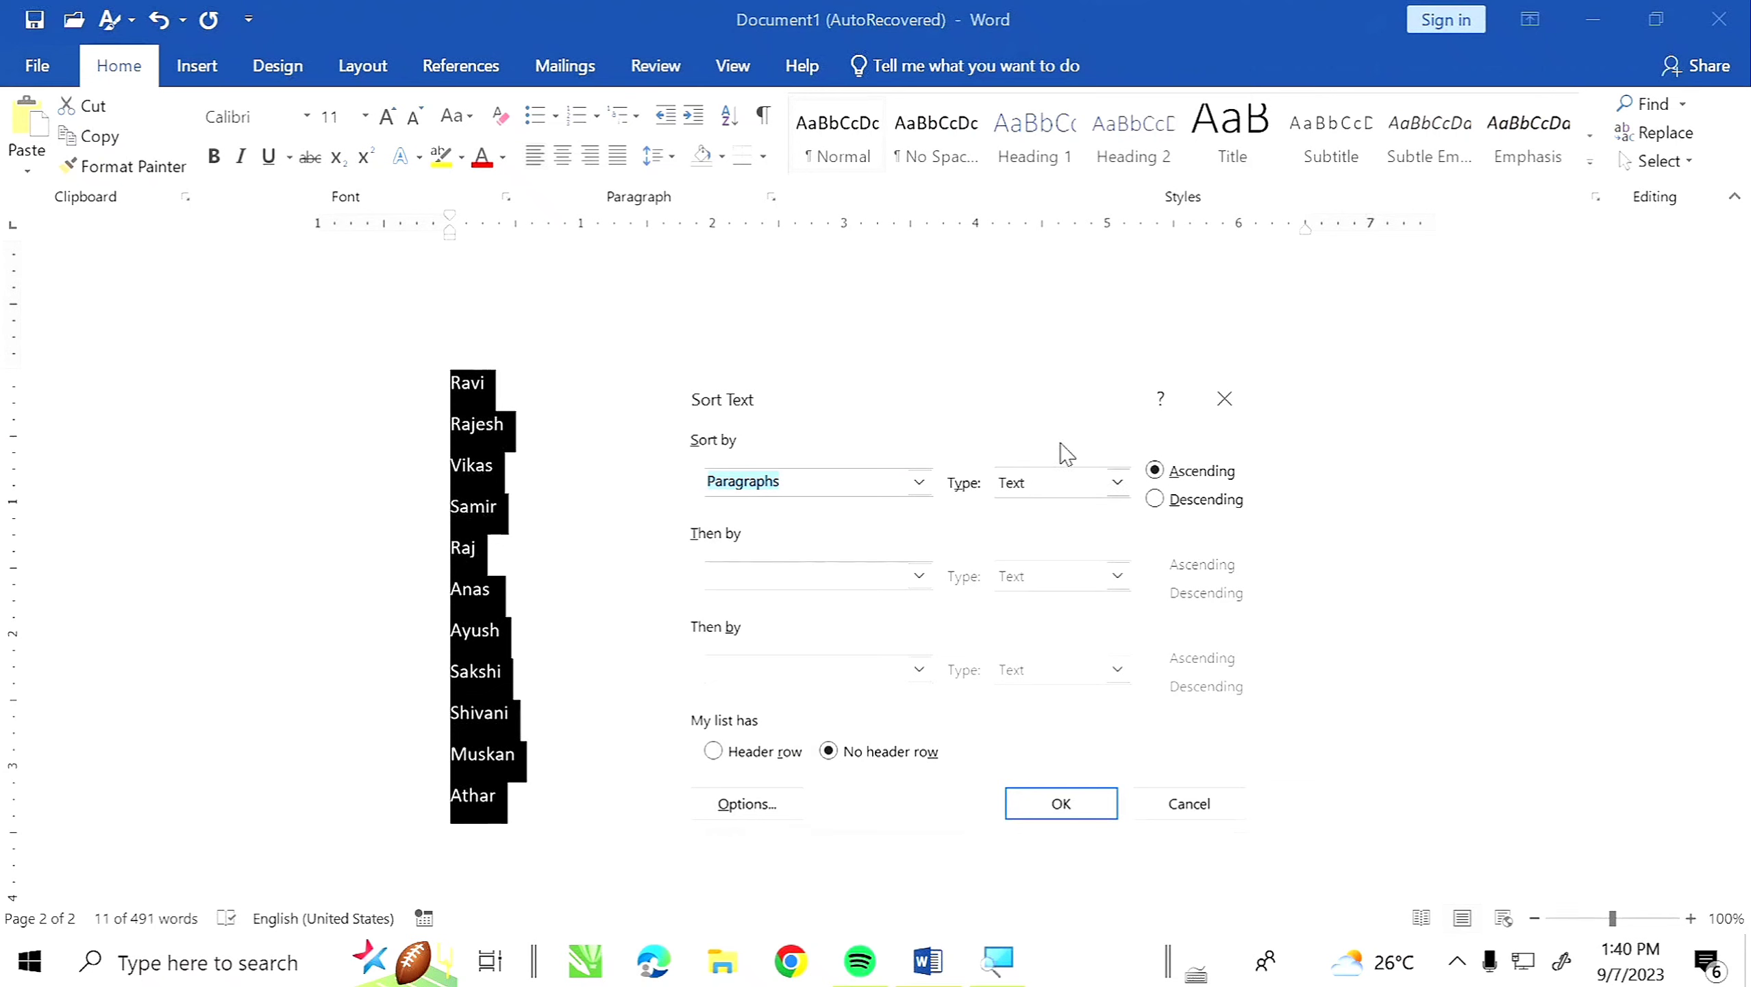
pyautogui.moveTo(1034, 403); pyautogui.dragTo(998, 393)
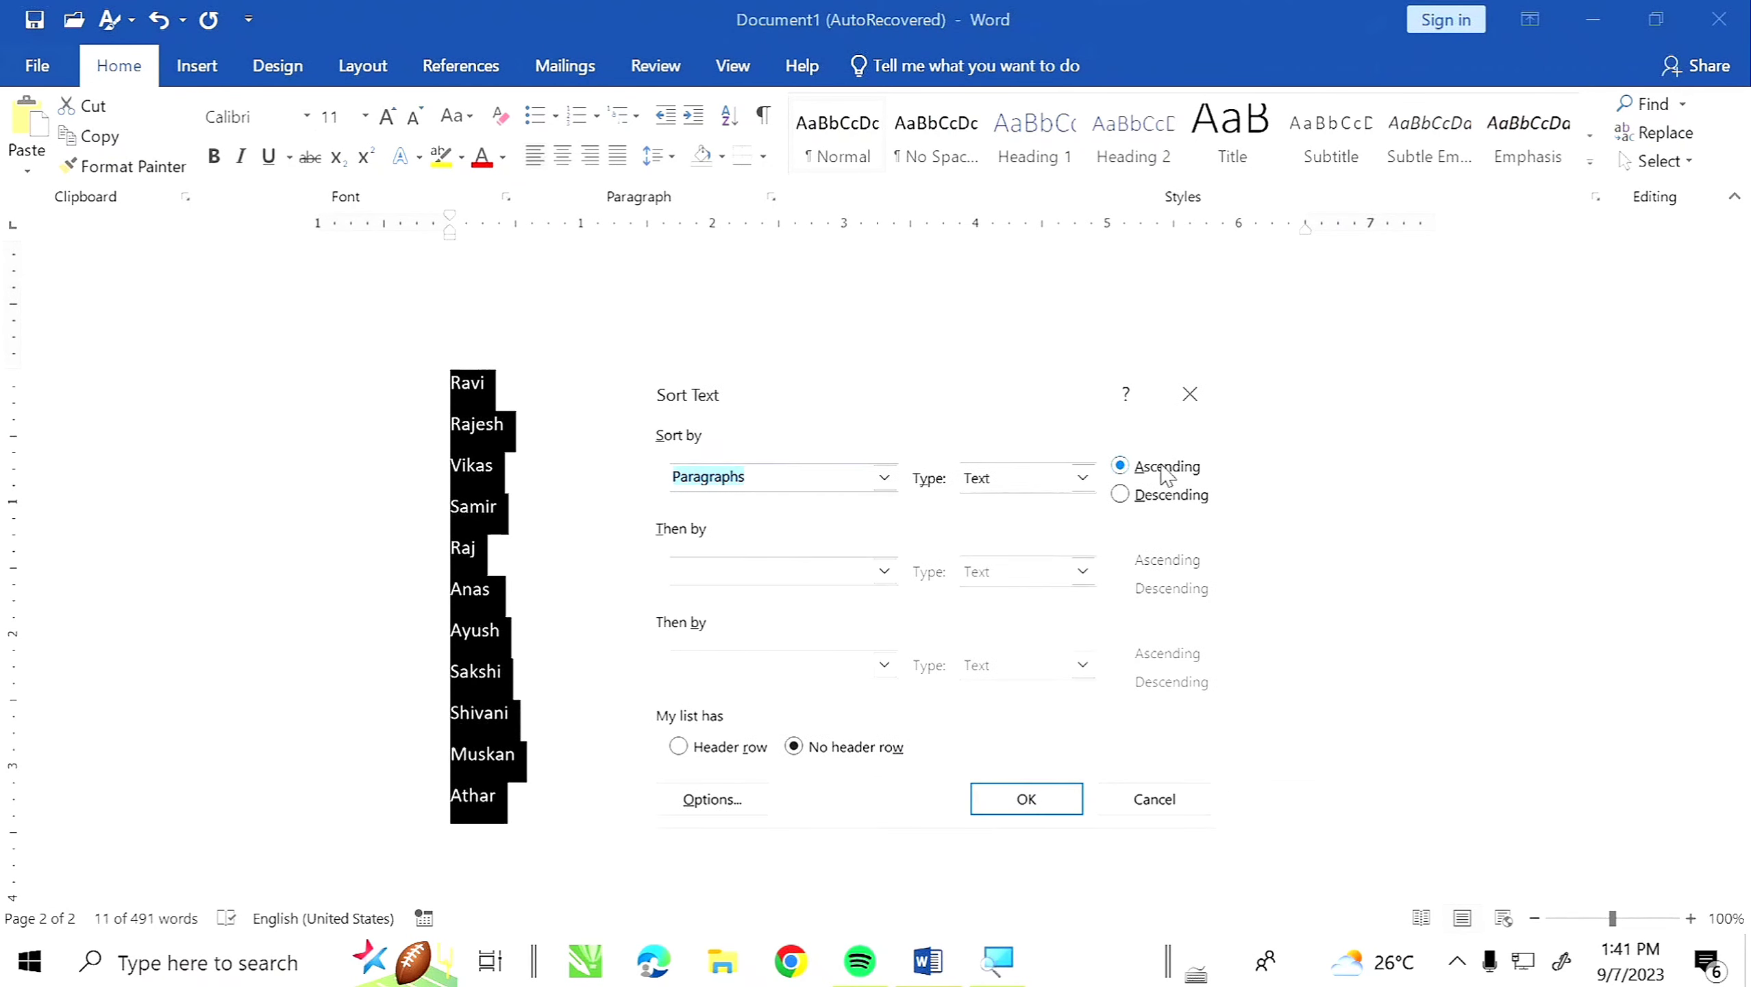
pyautogui.click(1027, 801)
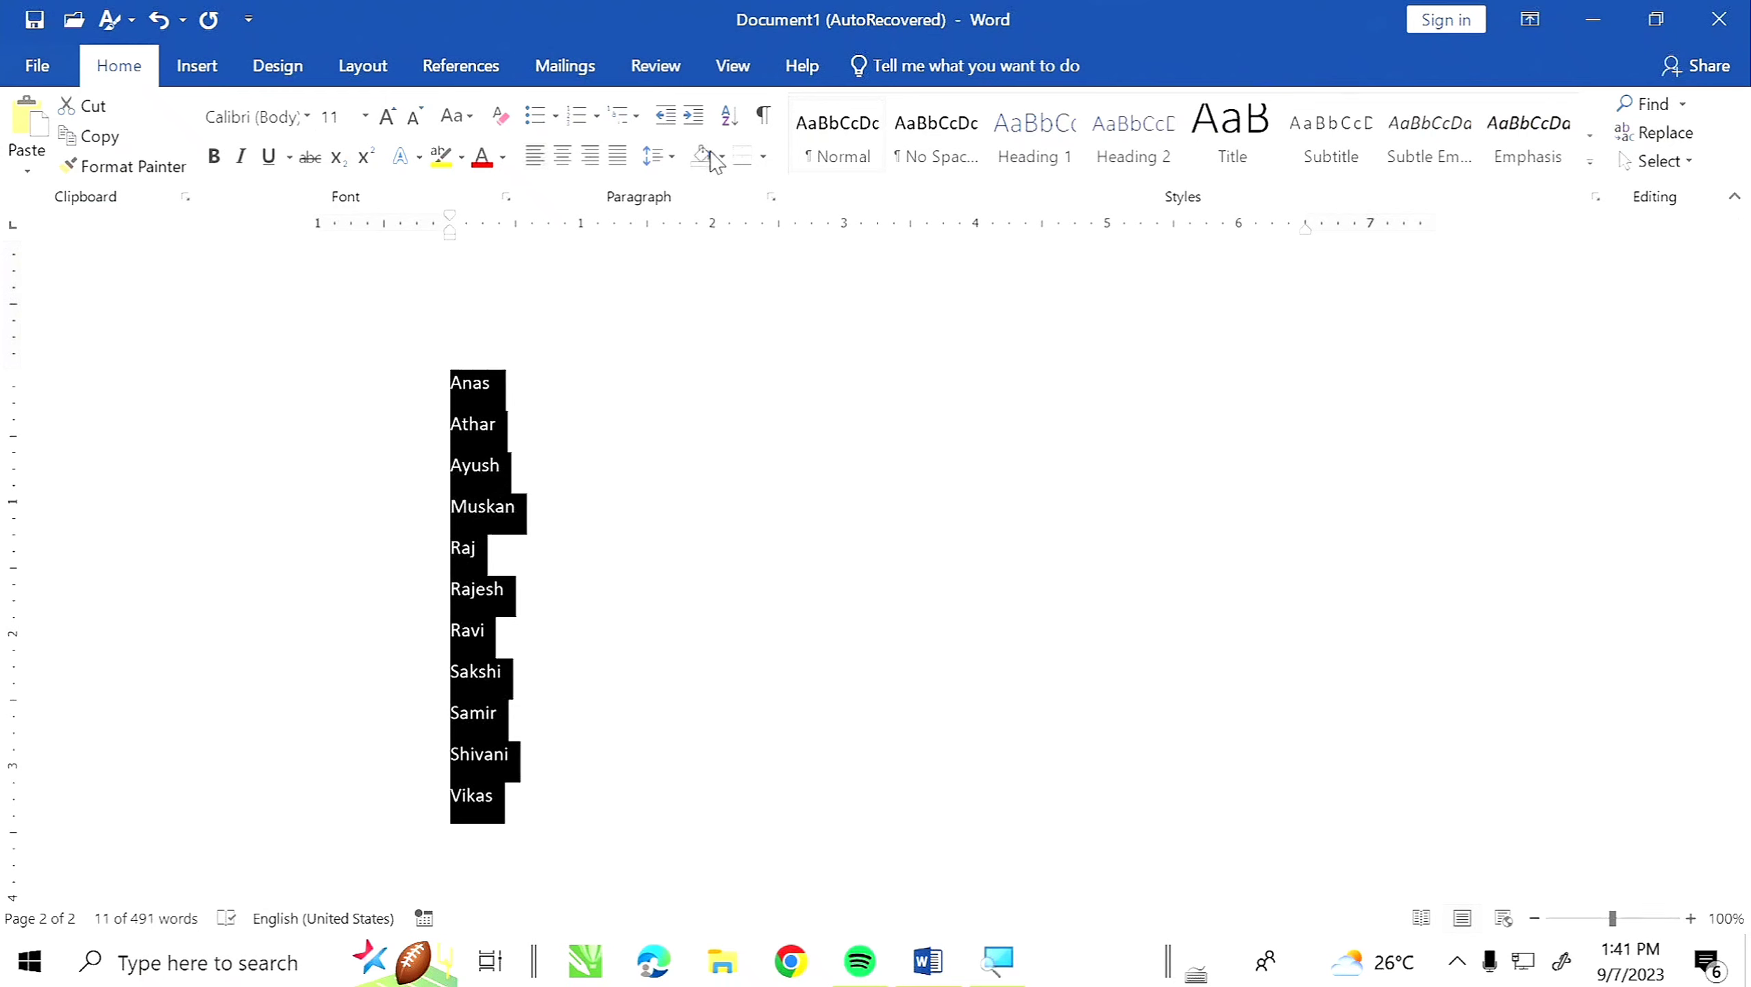
# Sort the selected name list by paragraphs as text in descending order
pyautogui.click(730, 116)
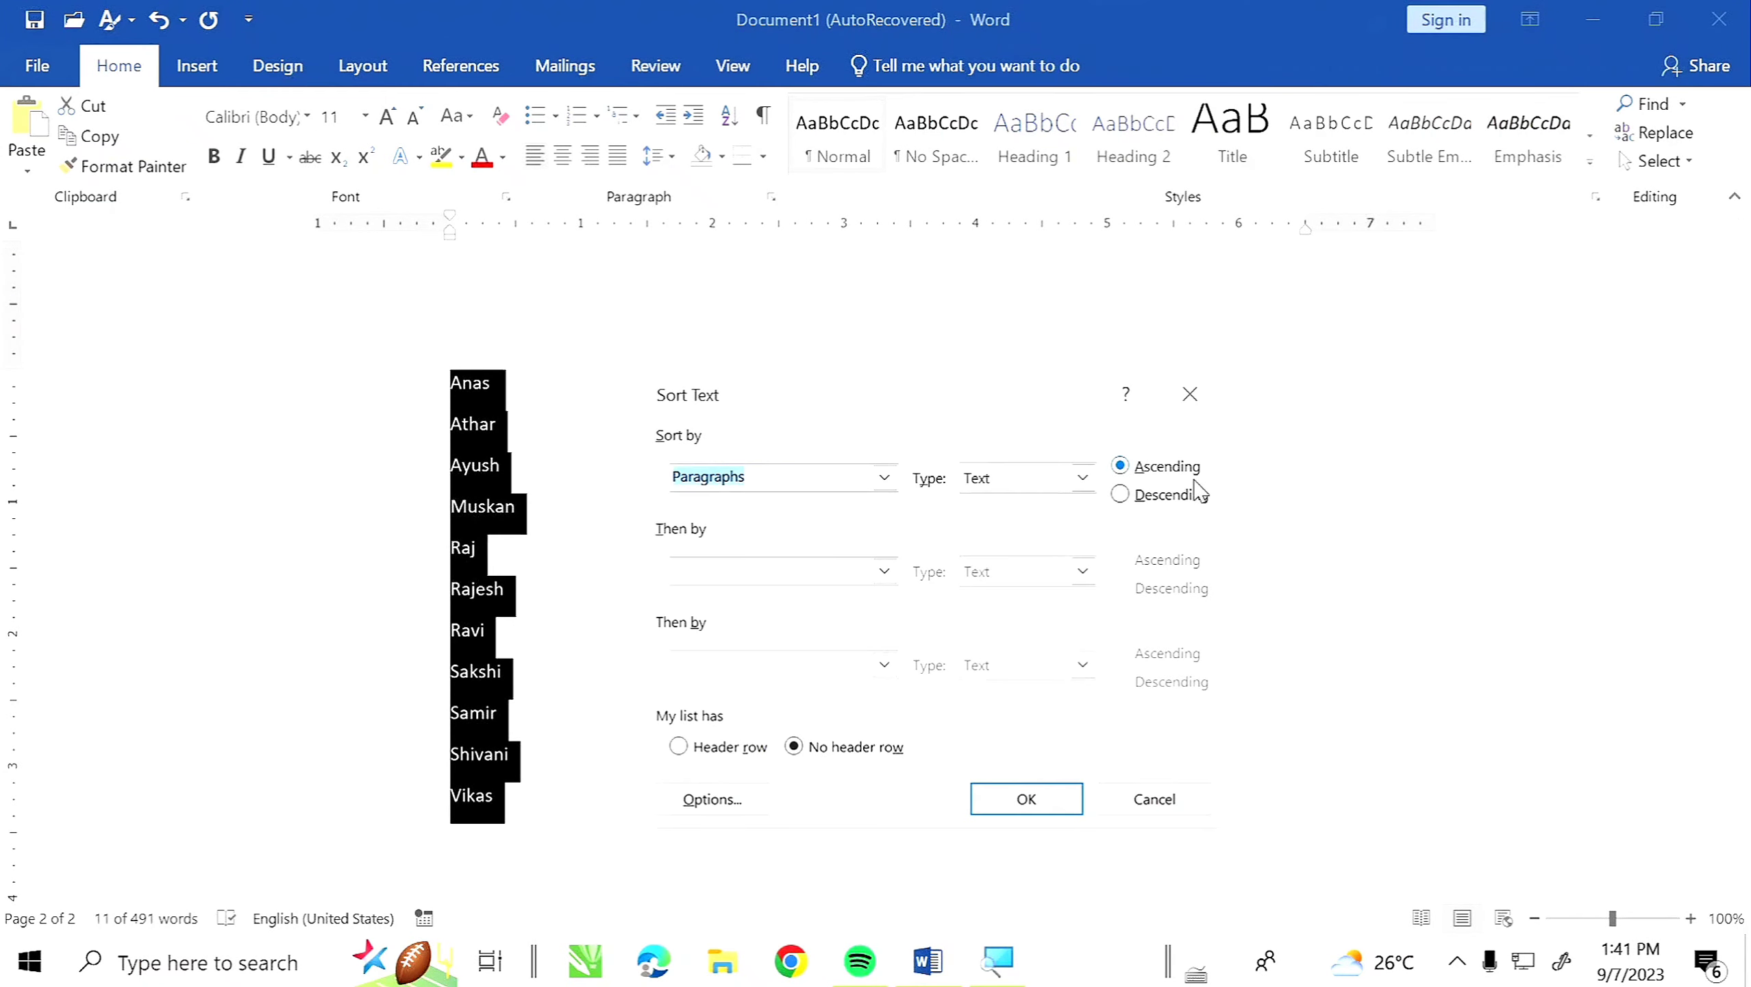
pyautogui.click(1153, 500)
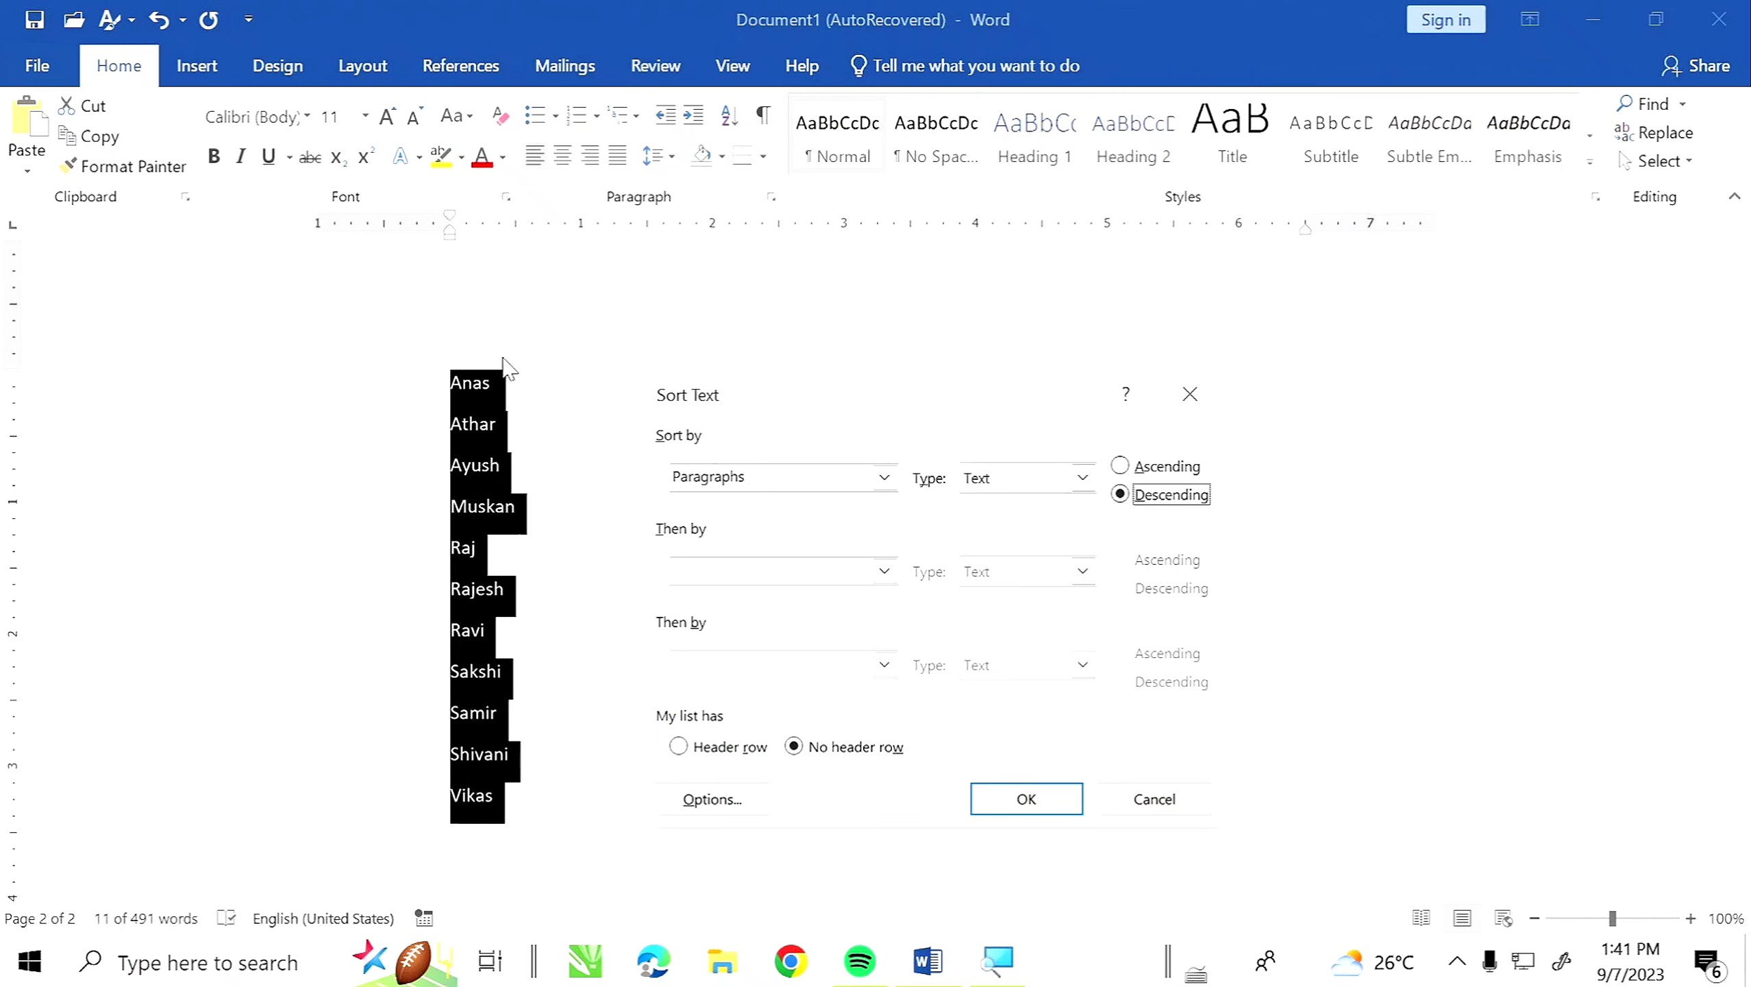
pyautogui.click(1034, 796)
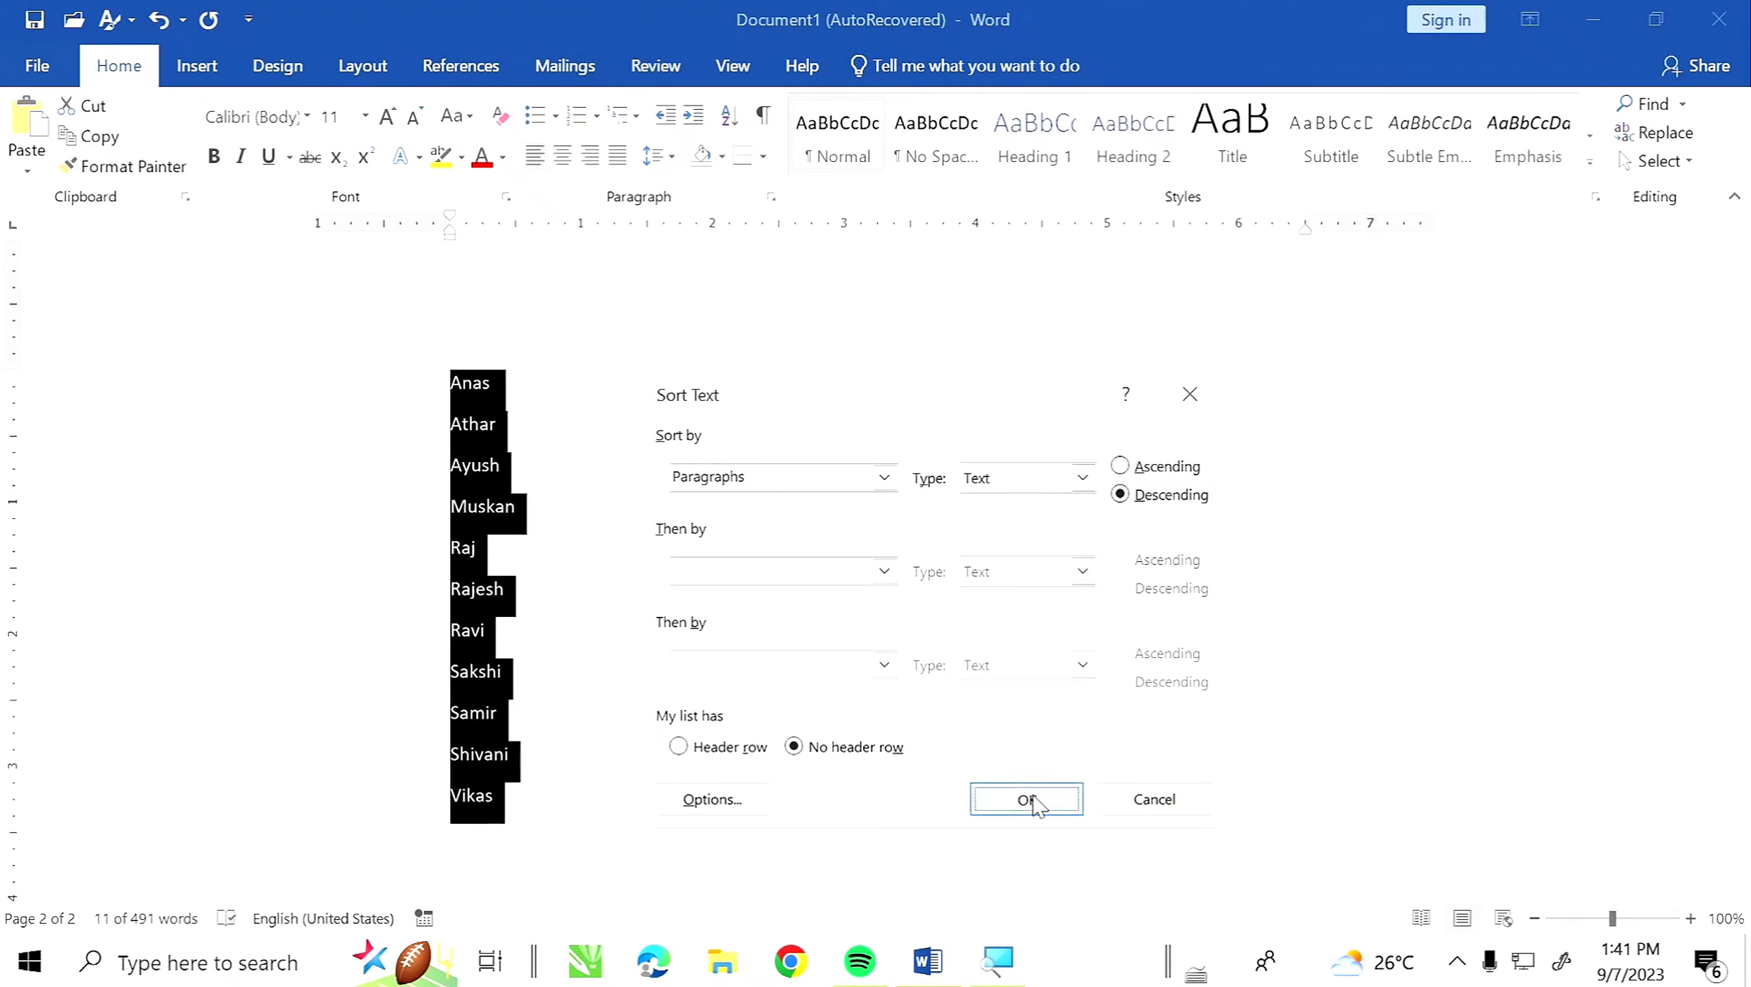
pyautogui.click(1027, 800)
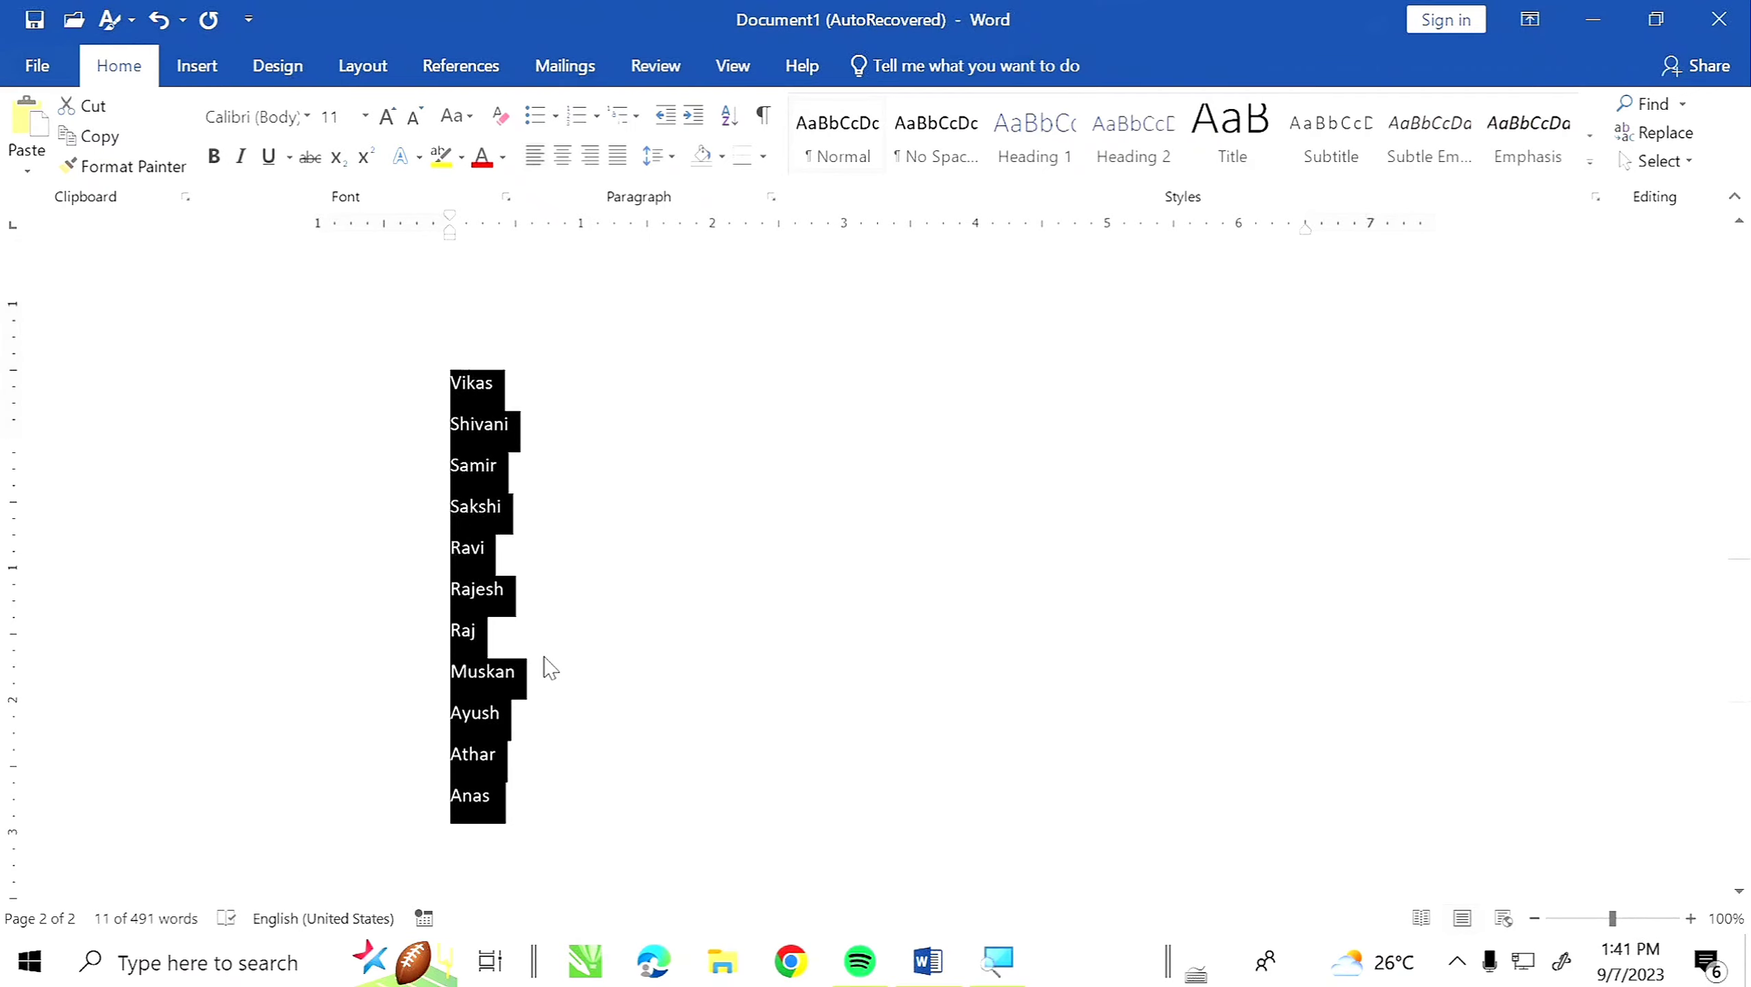
# Generate sample paragraphs with =rand() on the line below the name list
pyautogui.scroll(10, 550, 668)
pyautogui.scroll(3, 656, 583)
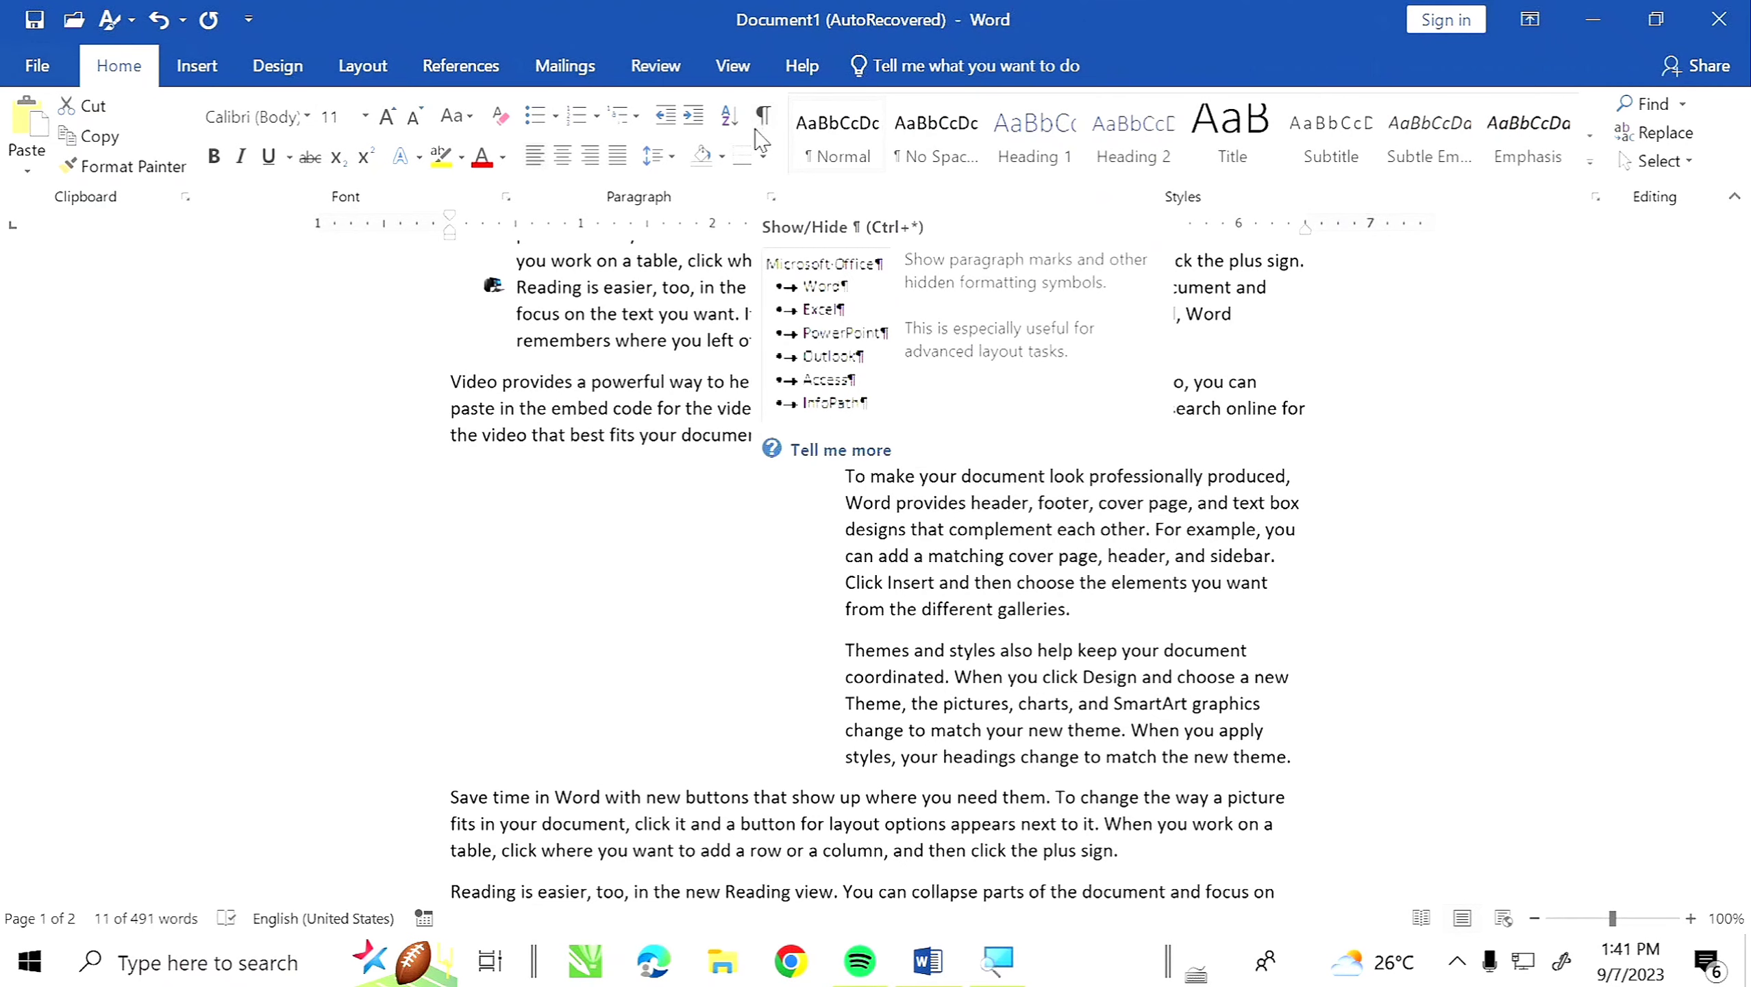
pyautogui.scroll(-12, 801, 782)
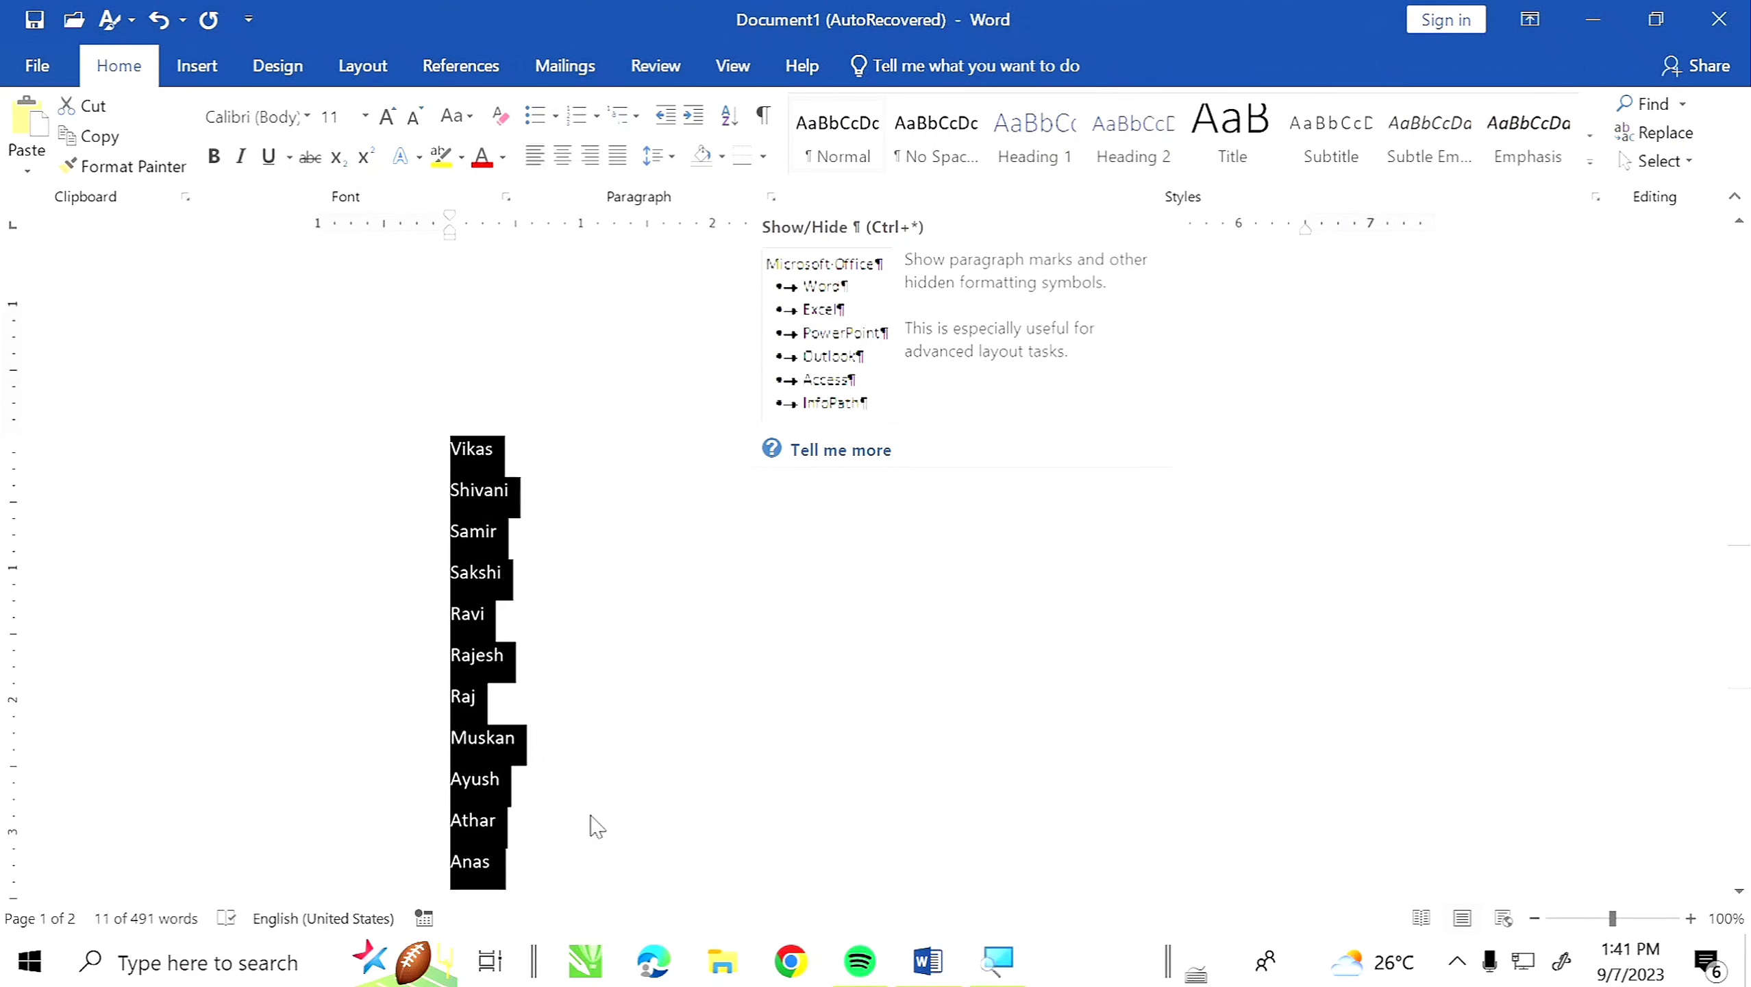
pyautogui.scroll(-5, 580, 774)
pyautogui.click(549, 705)
pyautogui.write('=')
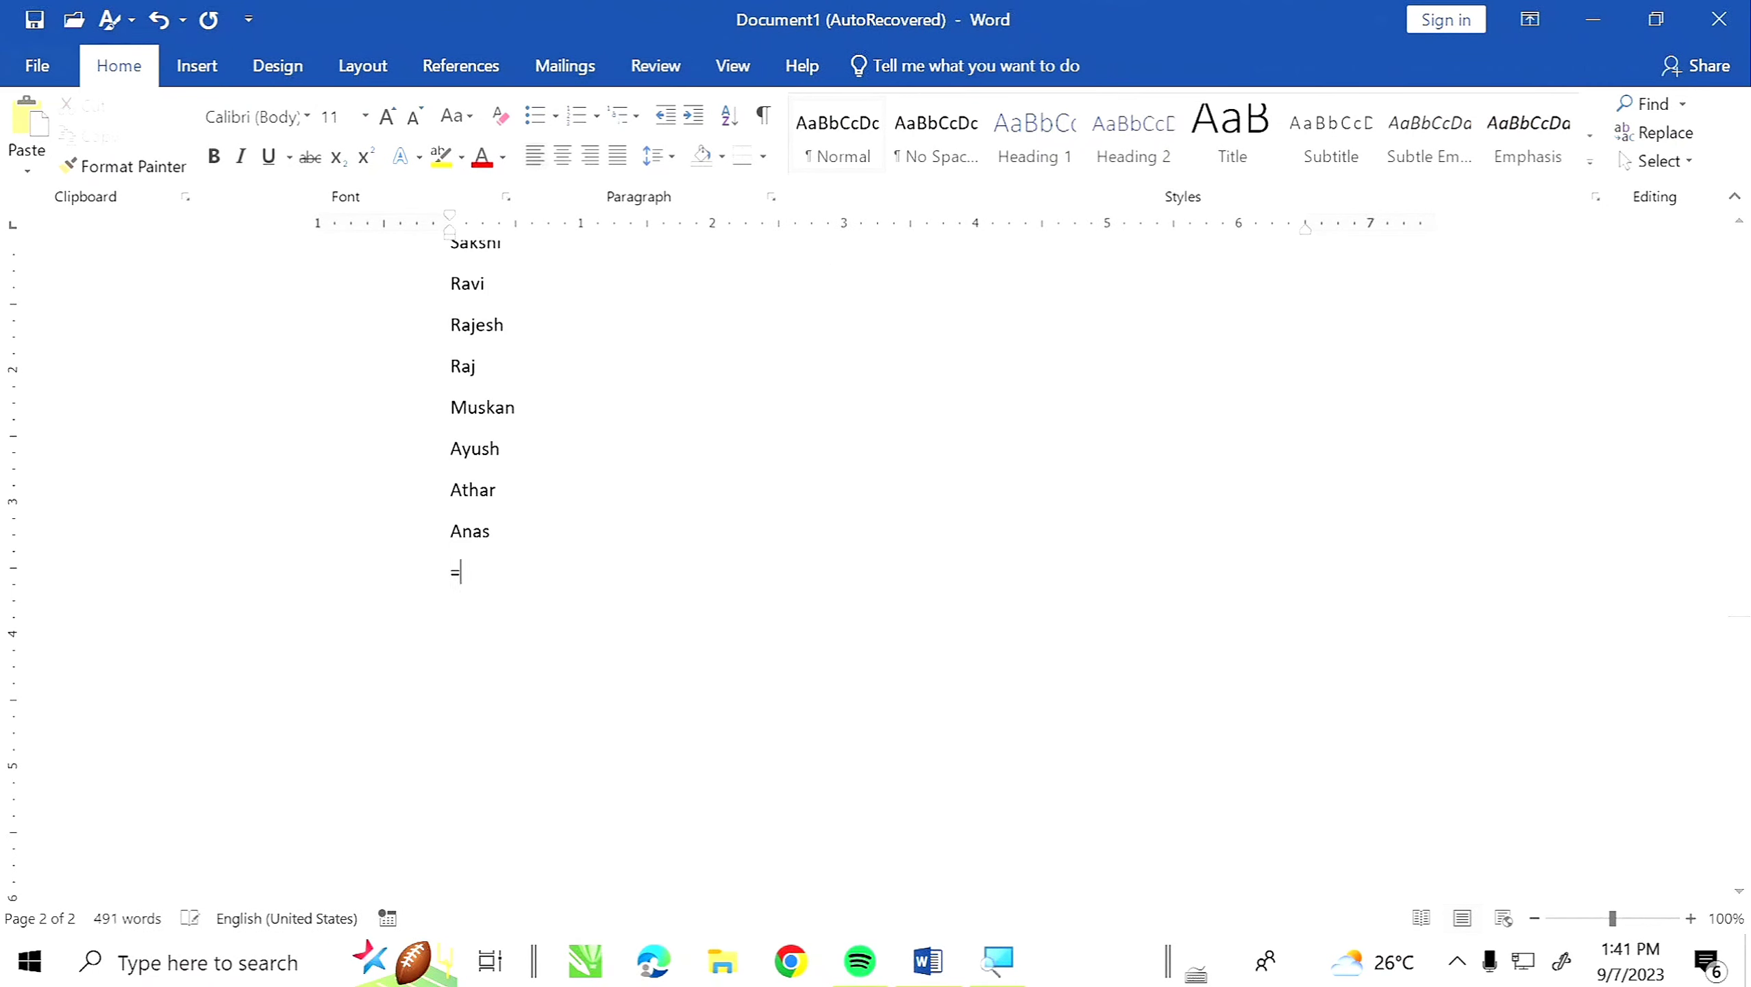
pyautogui.write('rand()')
pyautogui.press('Left')
pyautogui.press('Return')
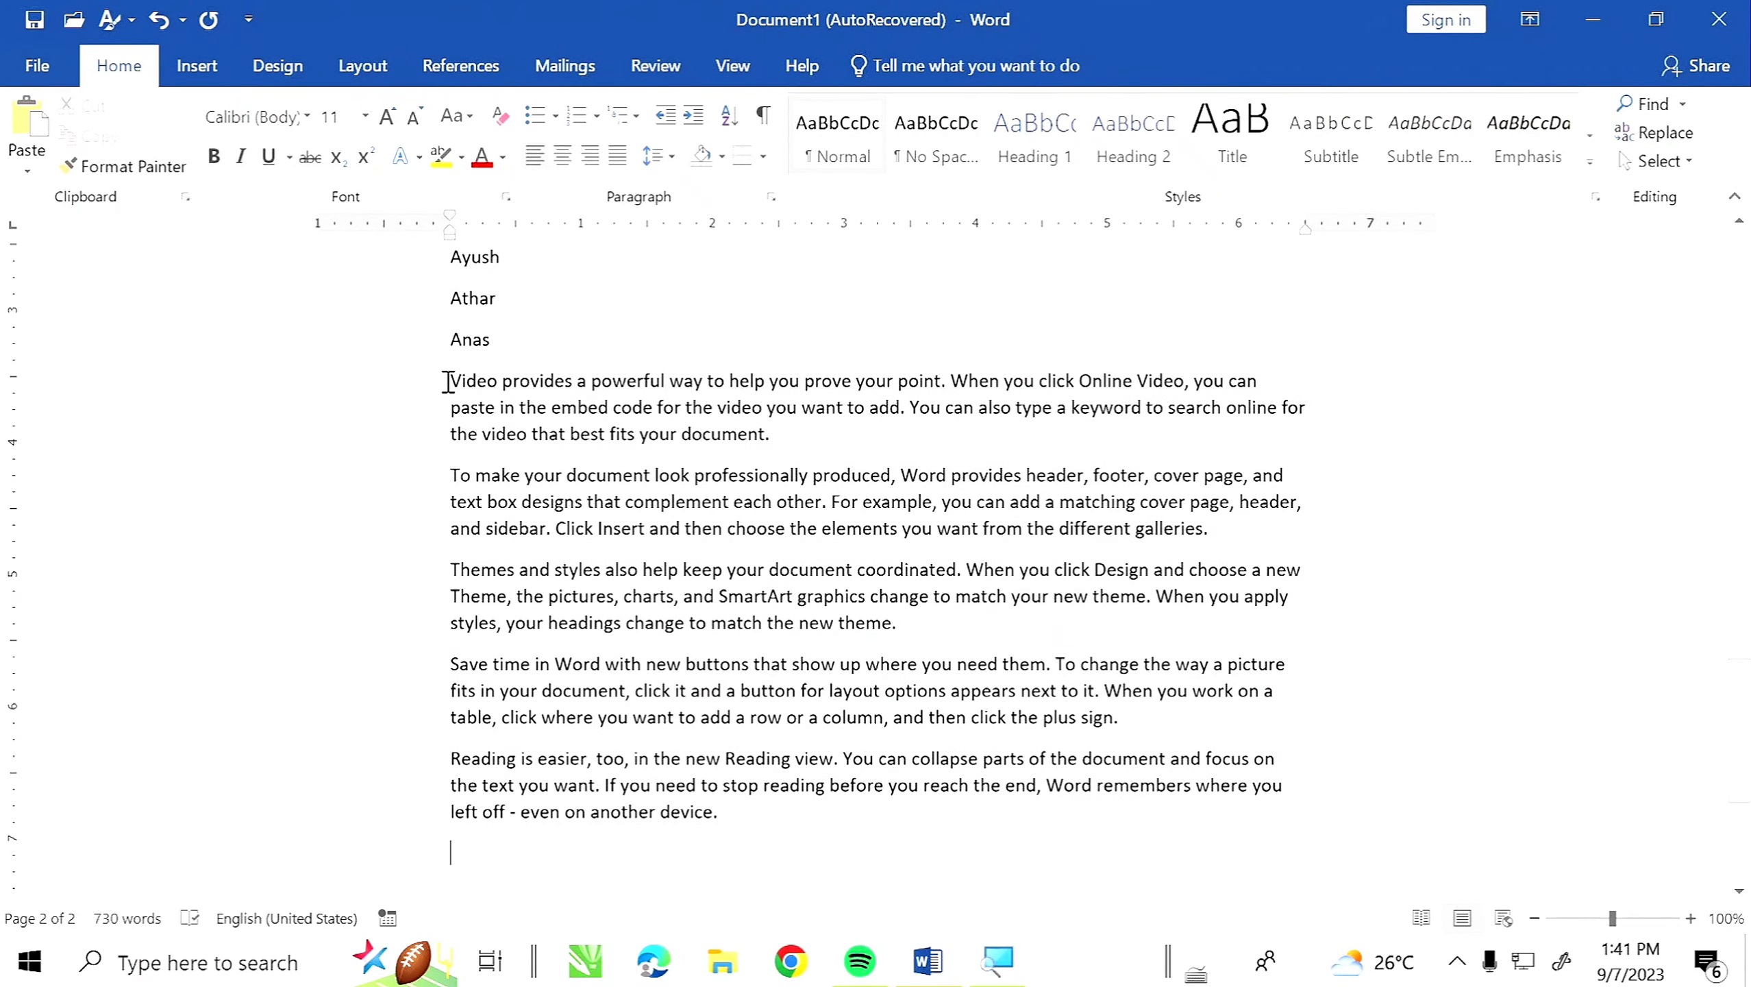
# Insert two blank lines between the name list and the new sample text
pyautogui.click(450, 381)
pyautogui.press('Return')
pyautogui.press('Return')
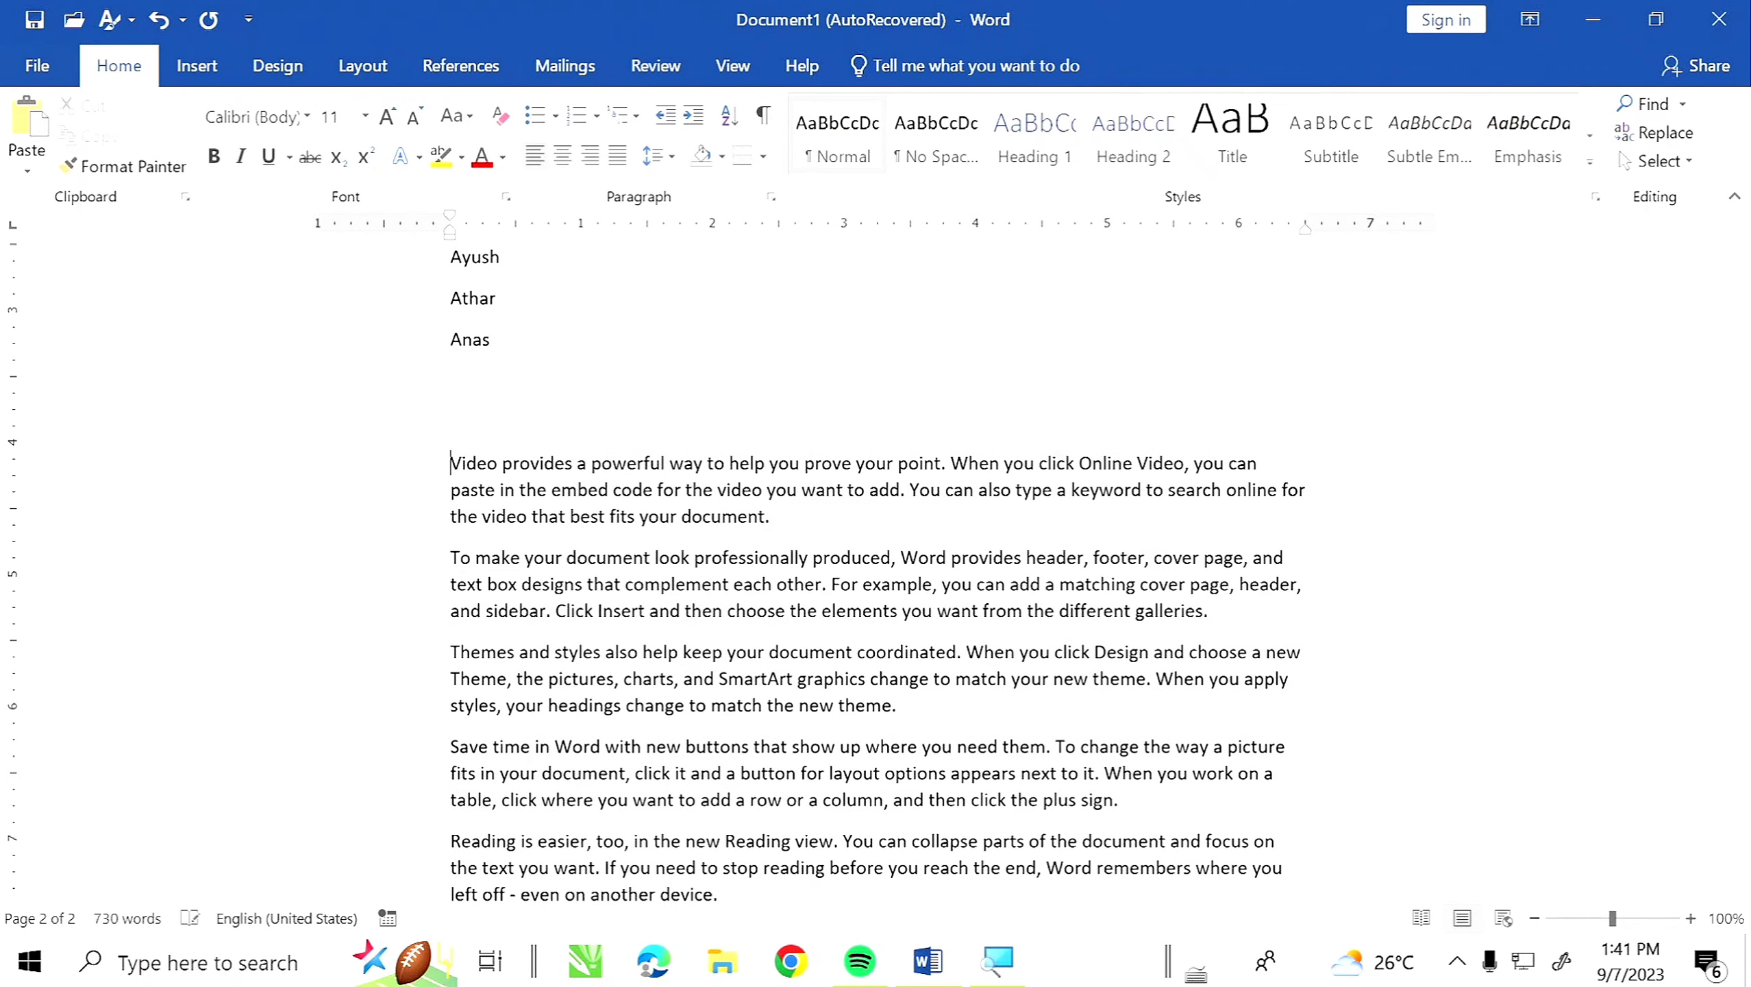
# Show the formatting marks, examine them in the sample text at 130% zoom, and hide them again
pyautogui.scroll(-3, 449, 382)
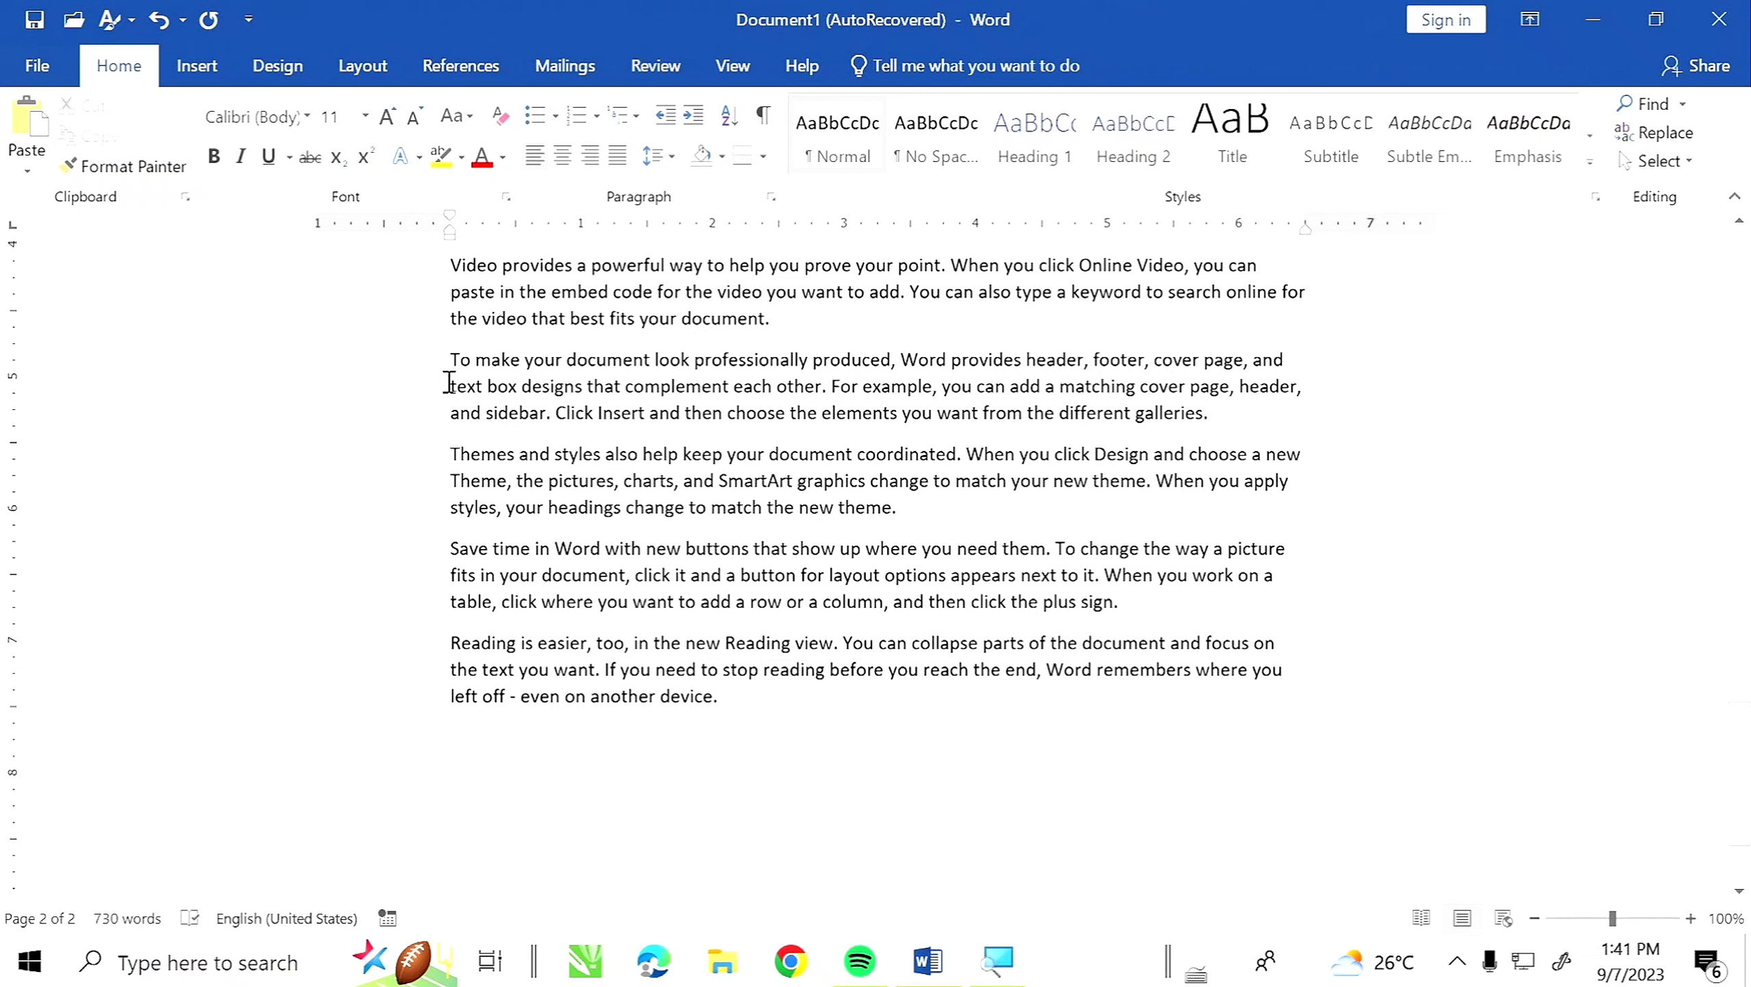
pyautogui.click(765, 114)
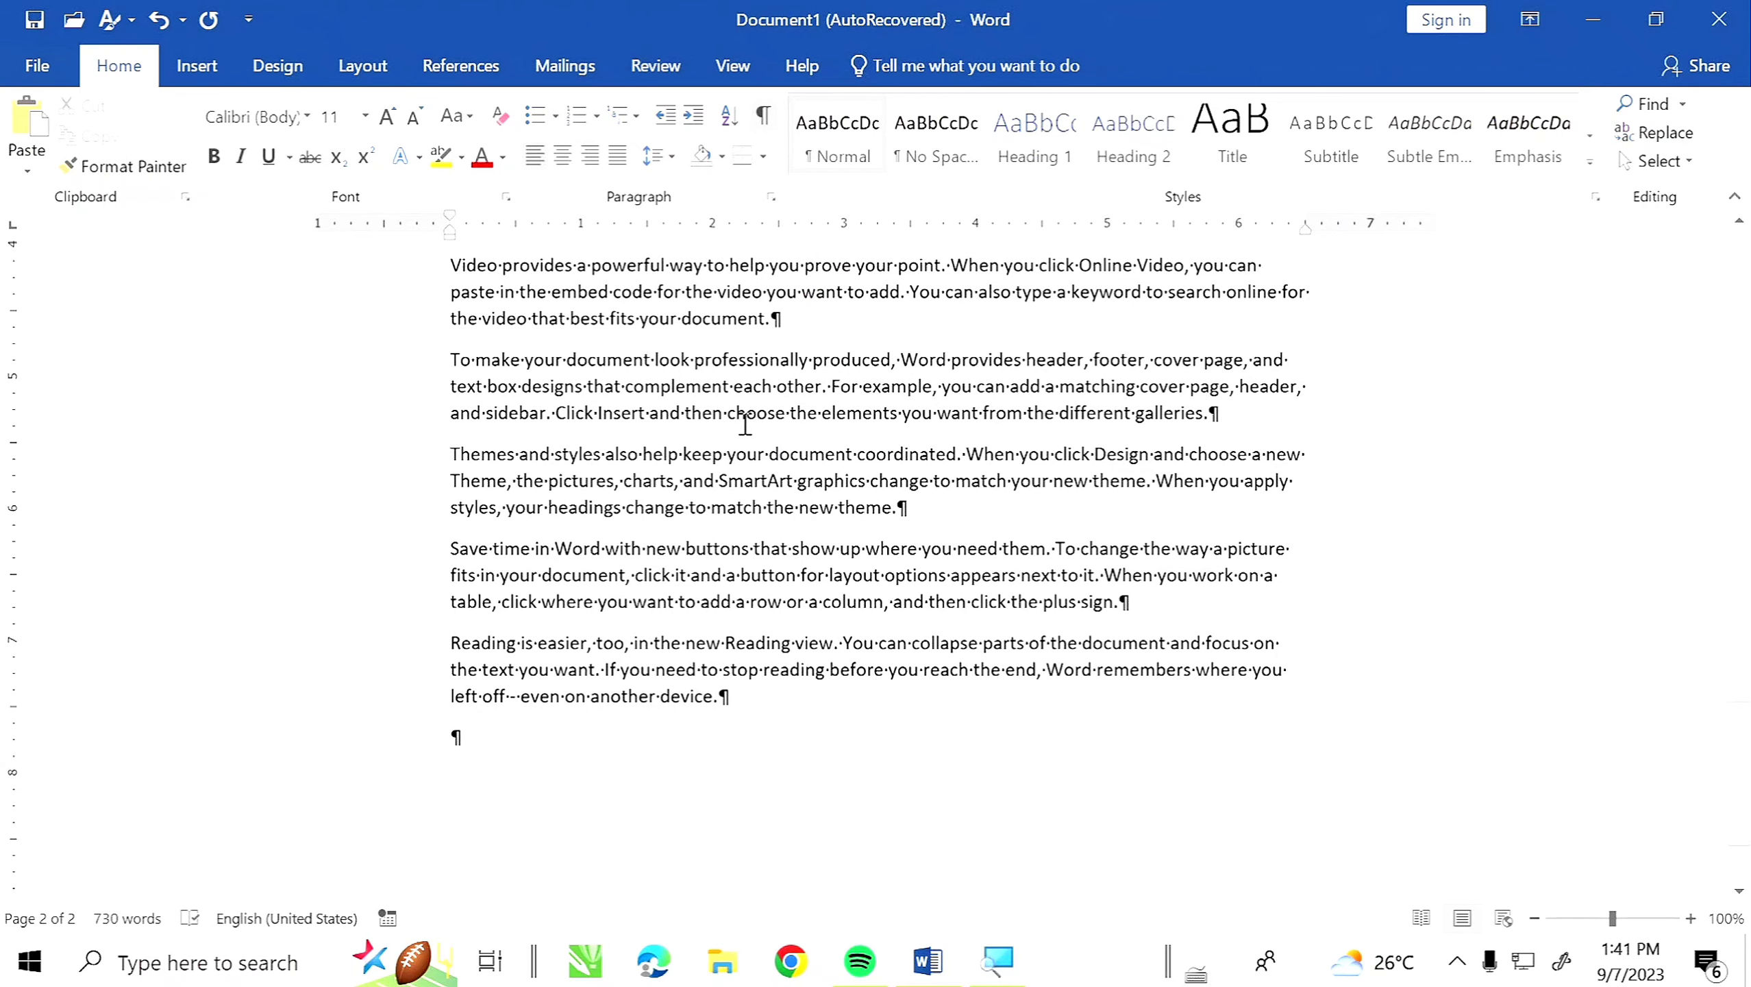
pyautogui.keyDown('ctrl'); pyautogui.scroll(3, 757, 359); pyautogui.keyUp('ctrl')
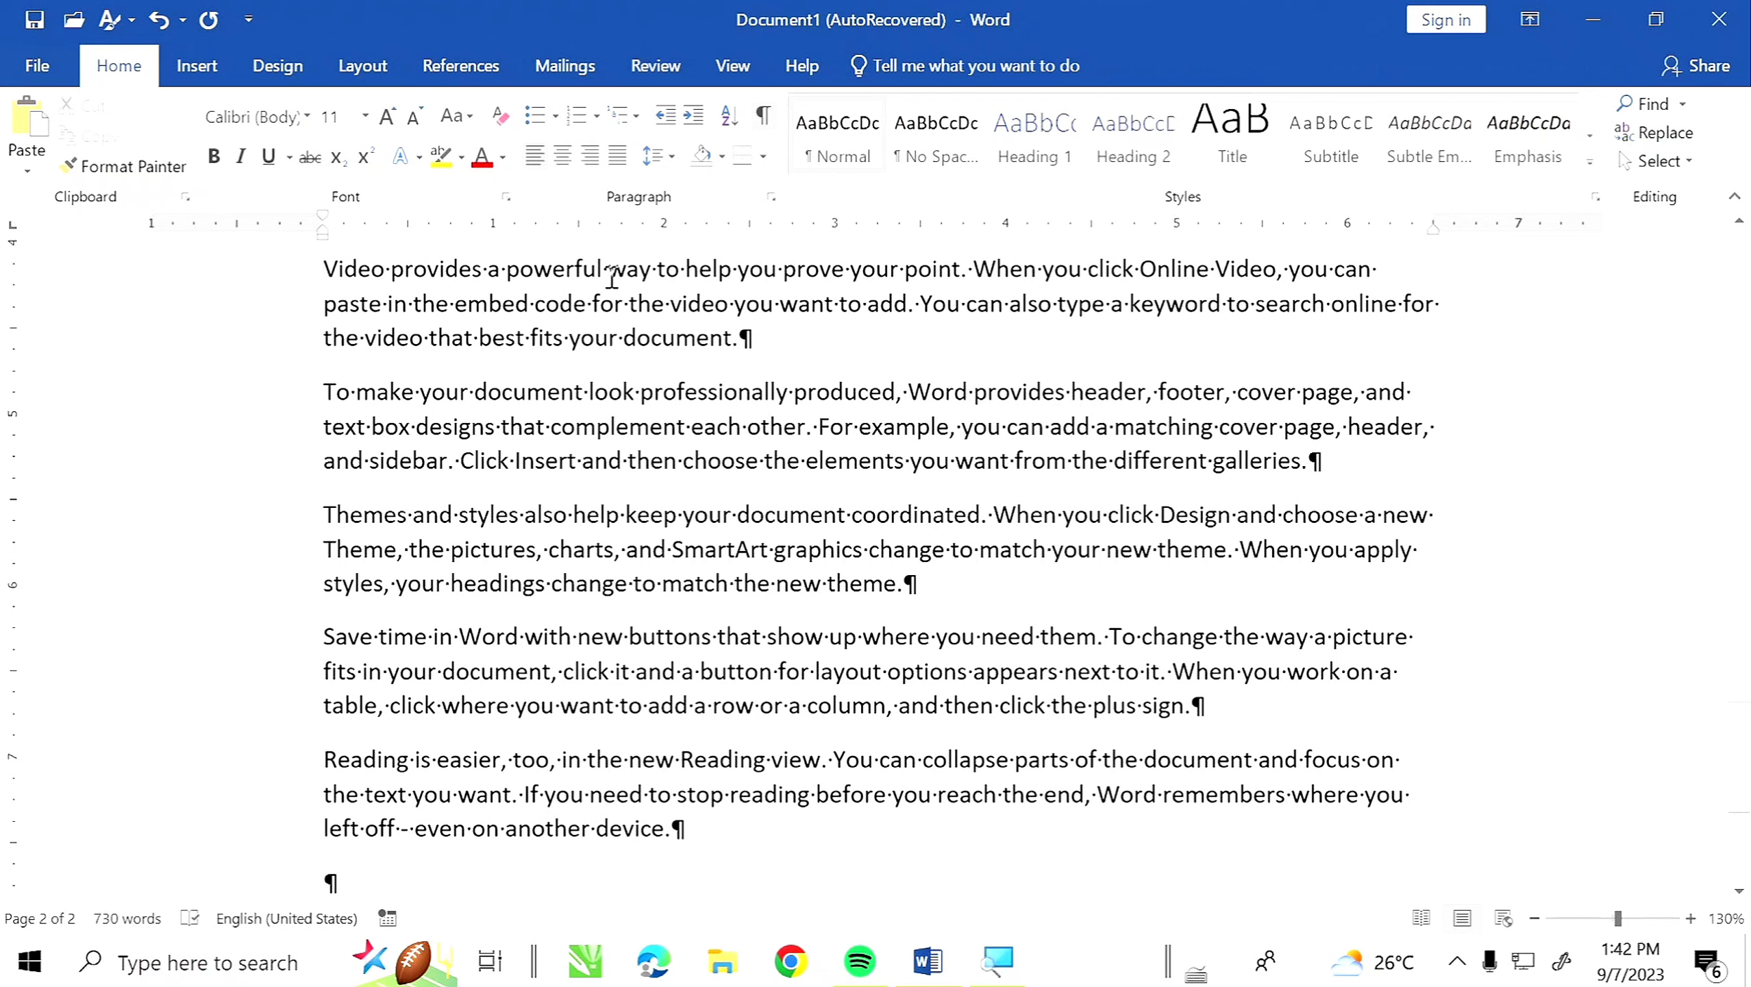
pyautogui.click(759, 338)
pyautogui.click(764, 115)
# Increase the font size of the "What computer?" heading on page 1 to 14
pyautogui.scroll(5, 848, 546)
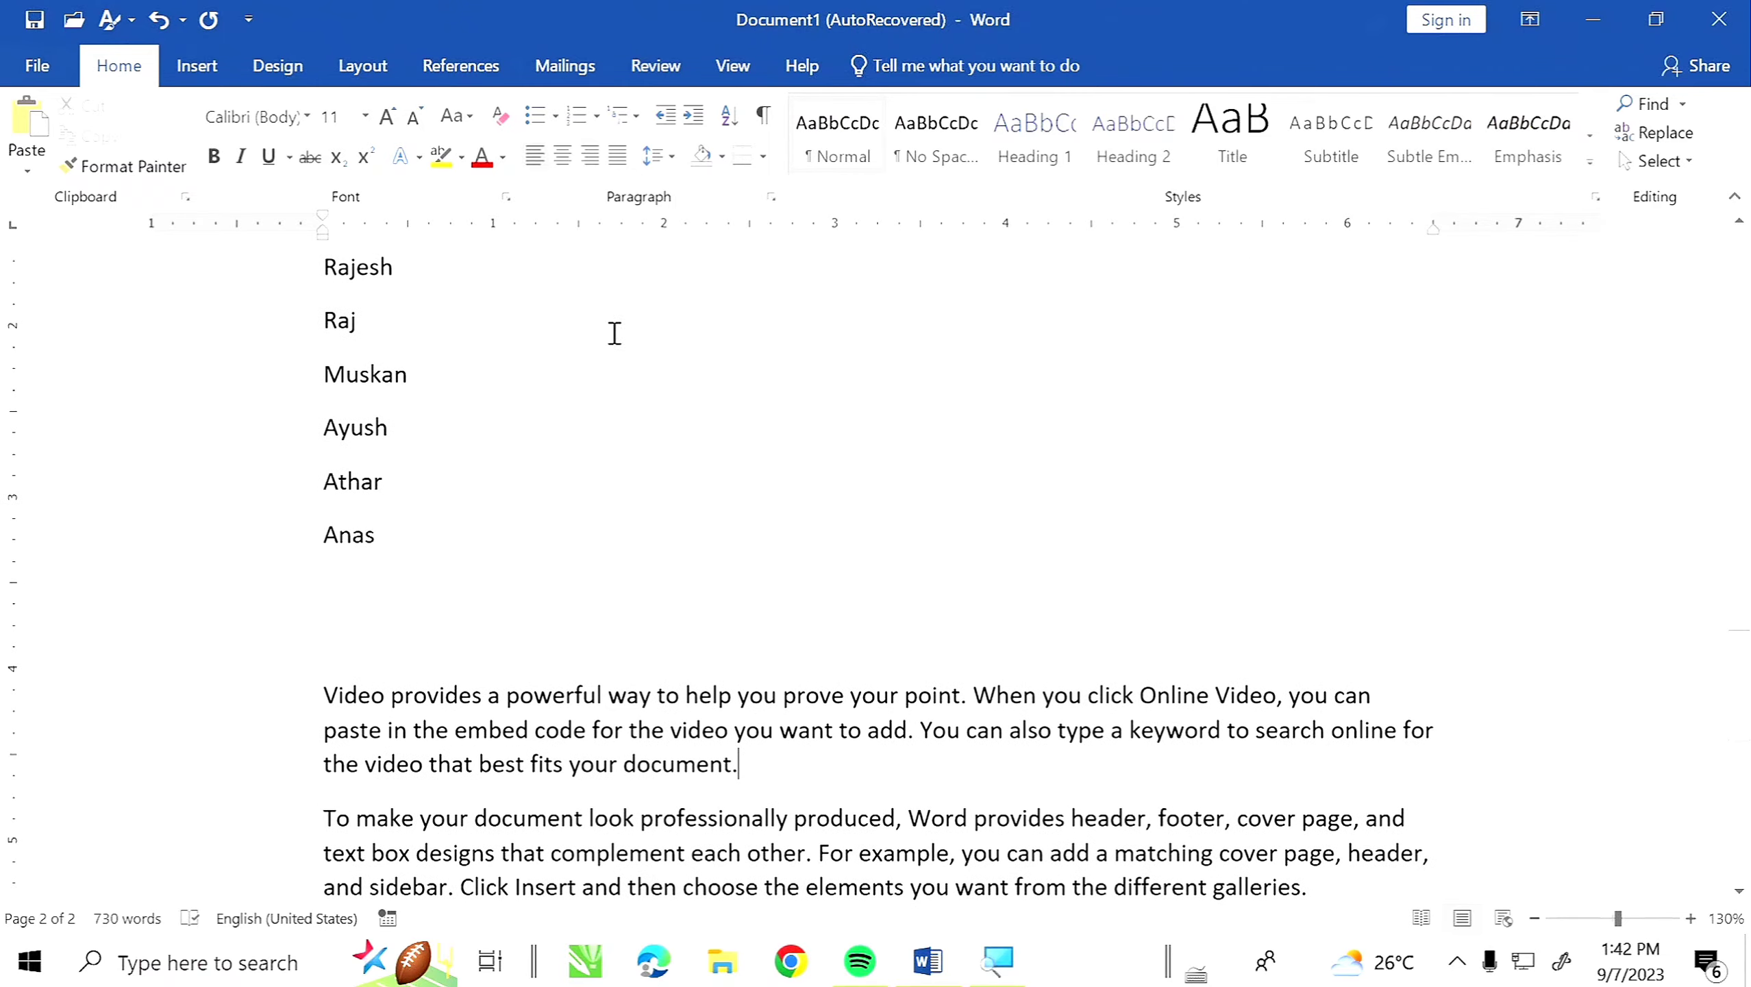
pyautogui.scroll(12, 727, 513)
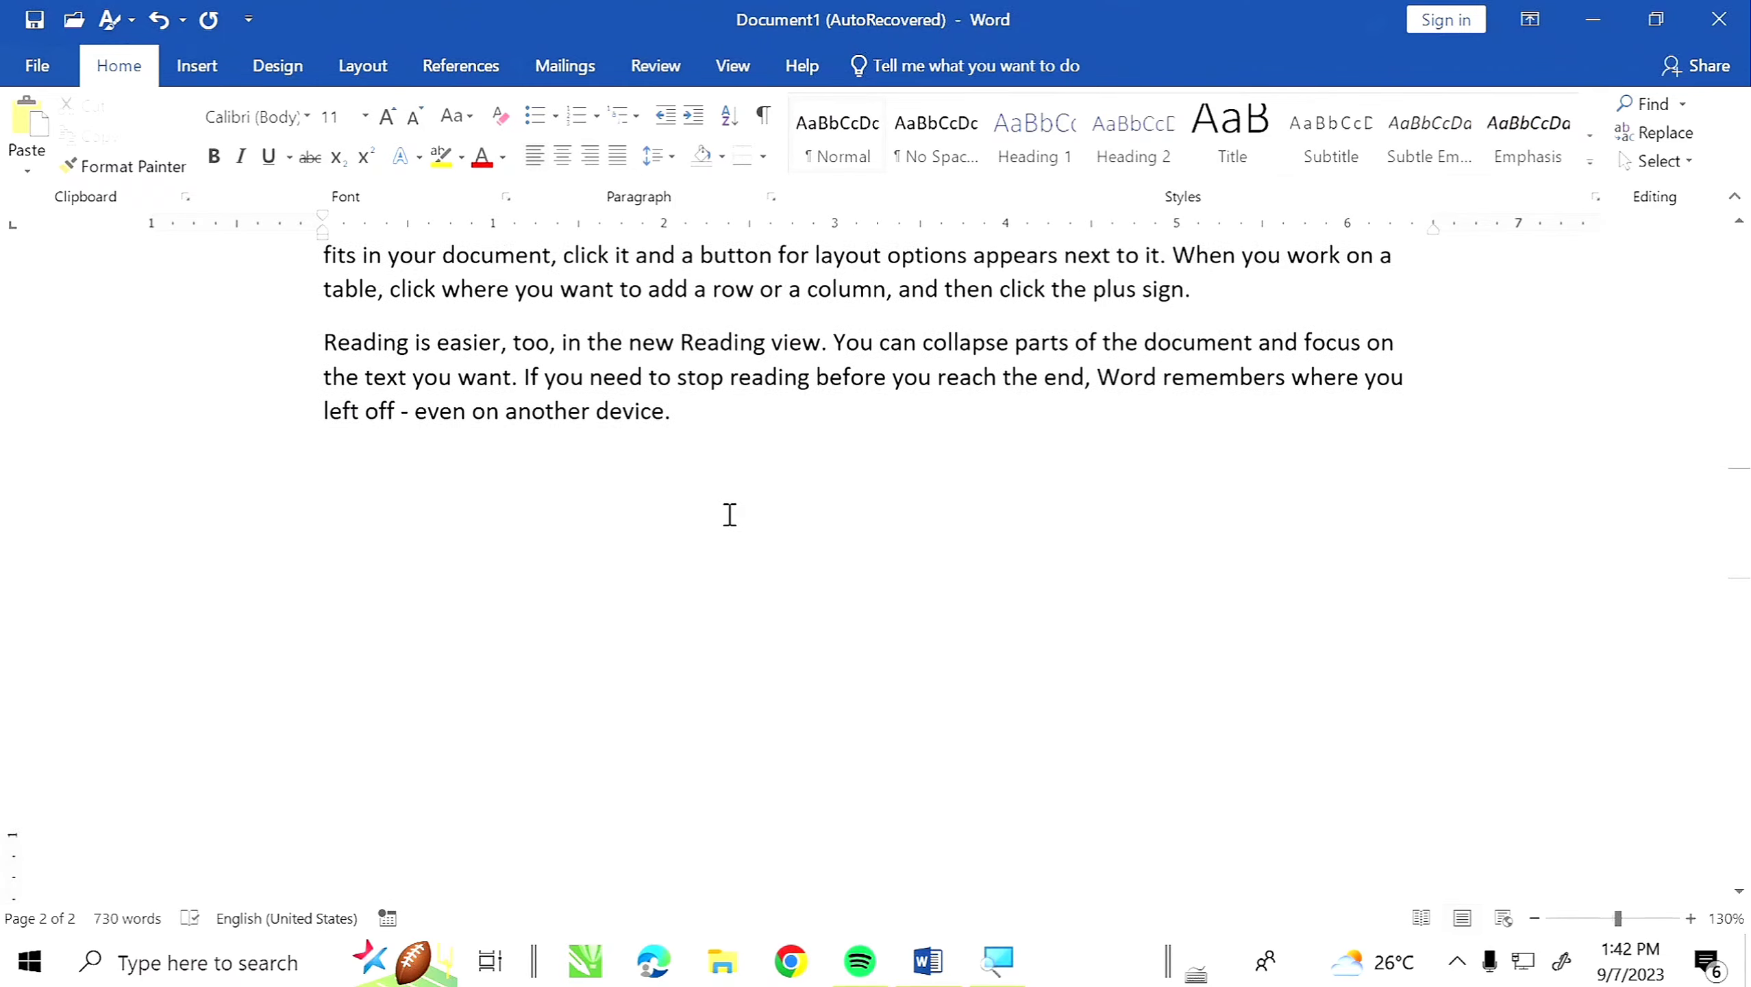
pyautogui.scroll(7, 729, 515)
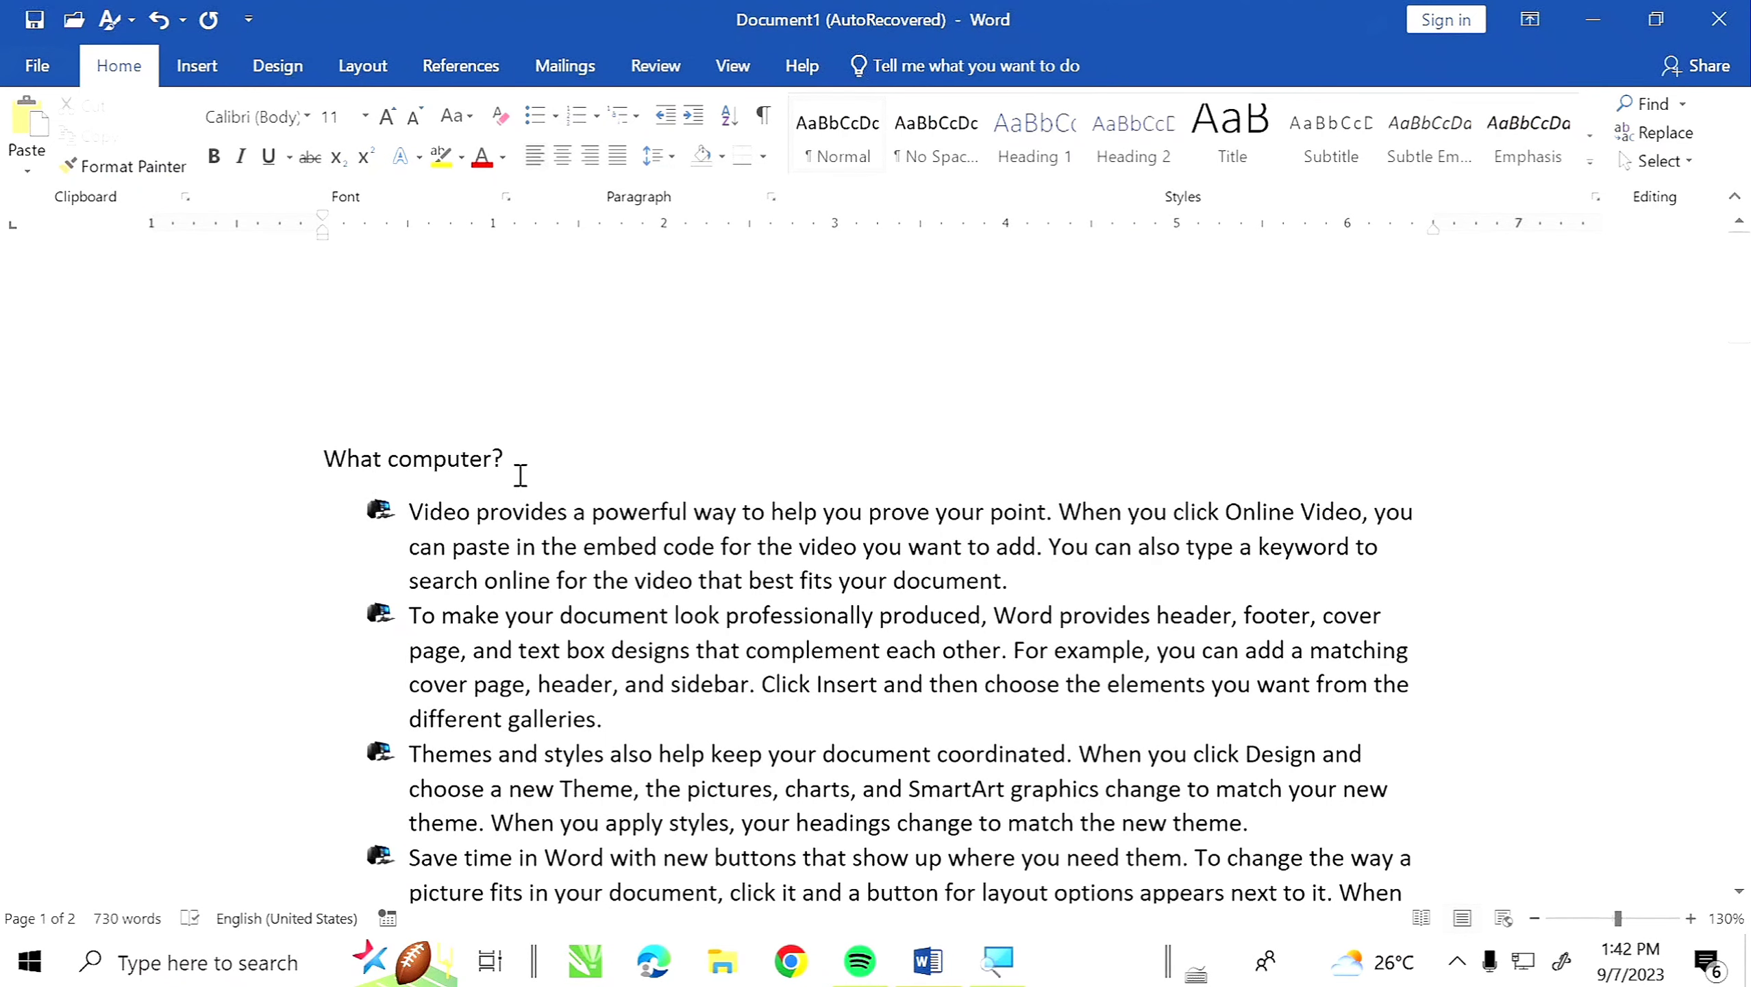
pyautogui.moveTo(520, 474); pyautogui.dragTo(324, 470)
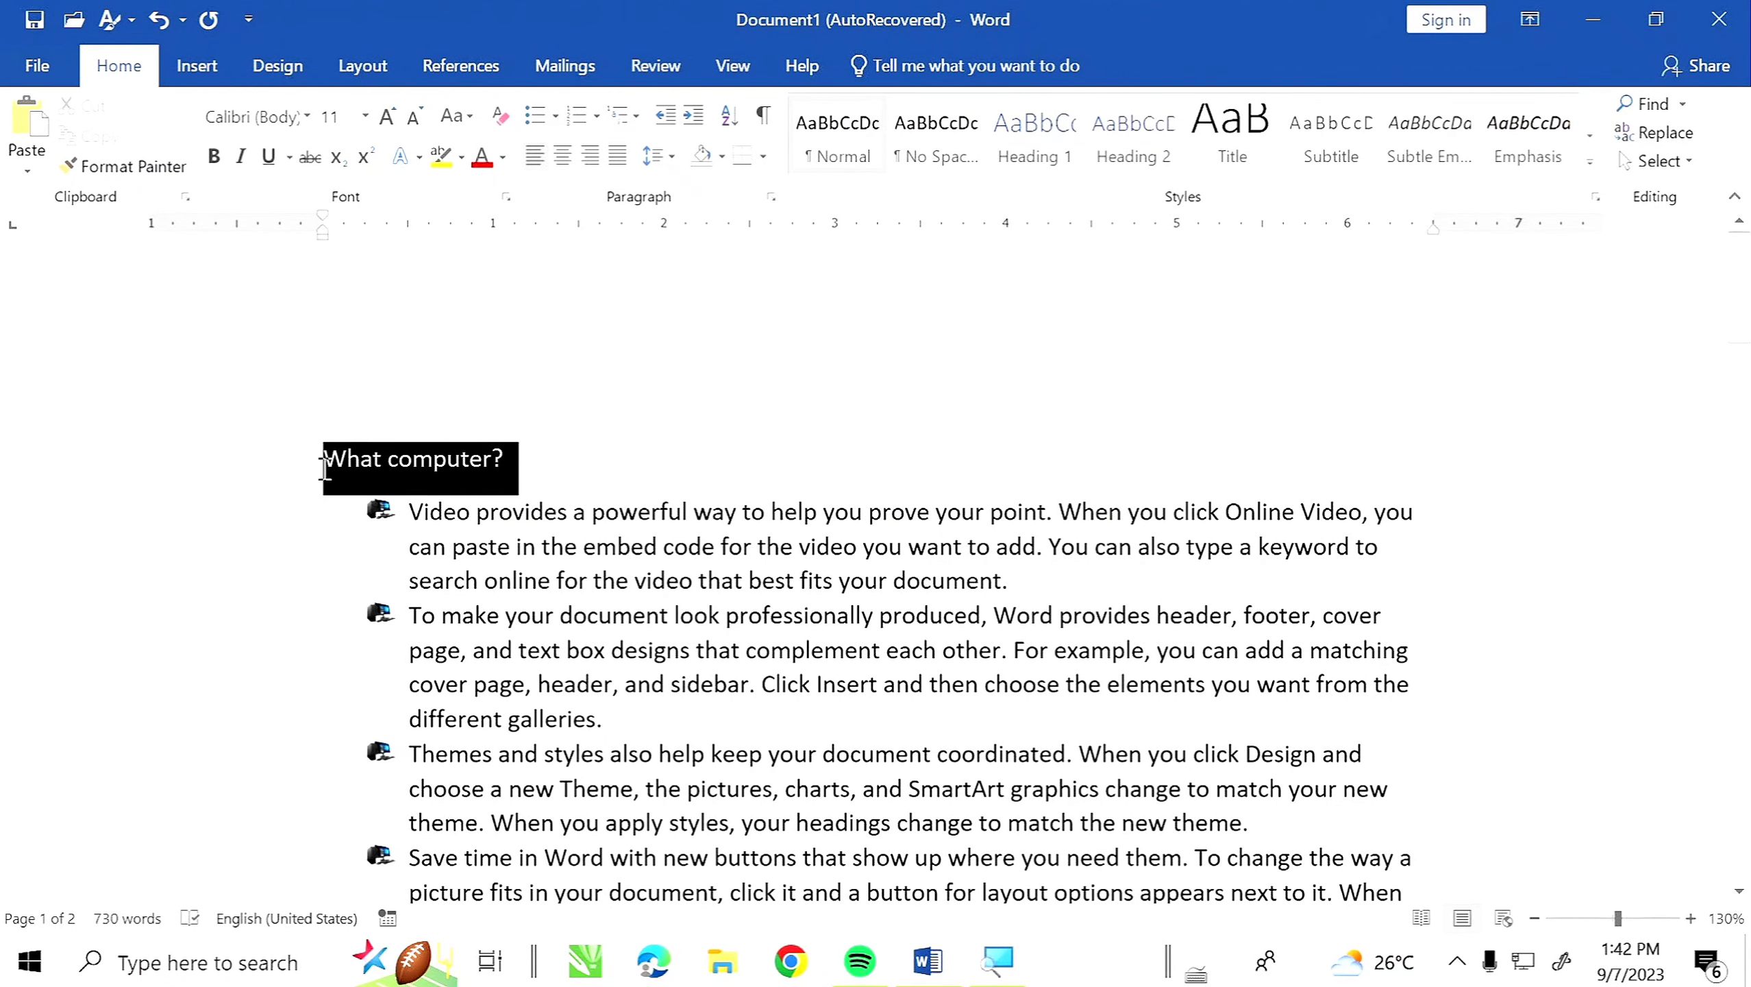
pyautogui.click(389, 116)
pyautogui.click(389, 116)
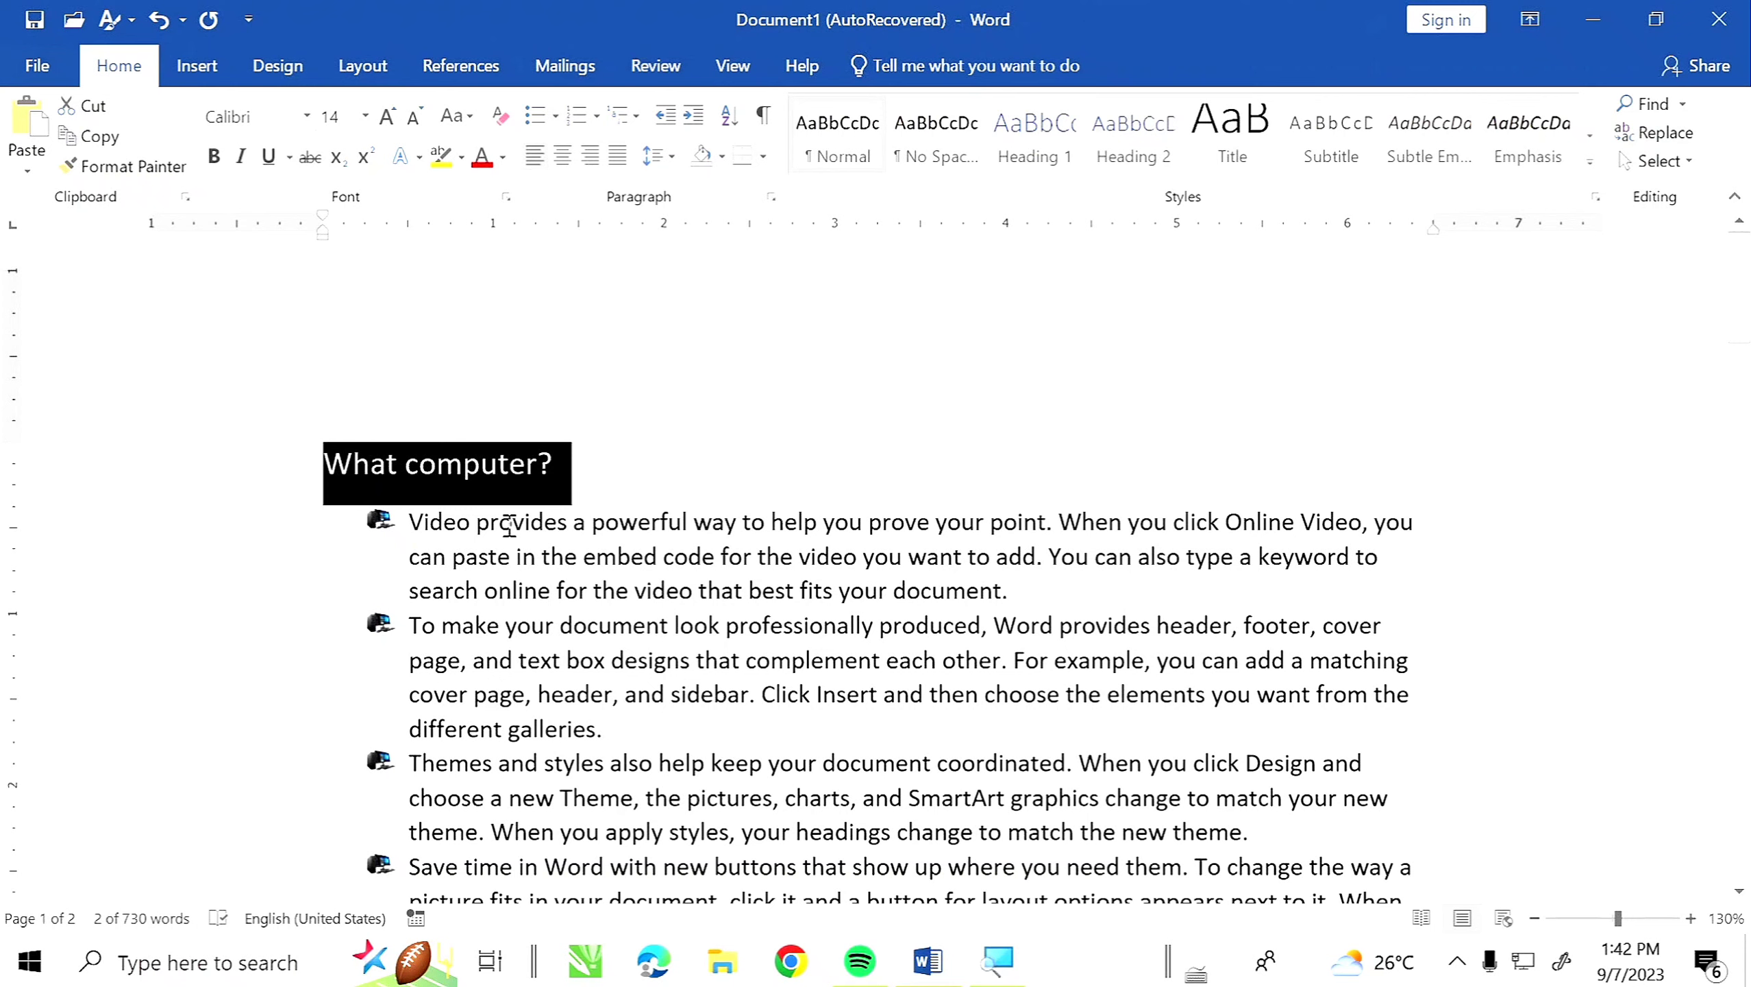
# Try shifting the "What computer?" heading along its line with leading spaces and tabs, and delete them again
pyautogui.click(331, 465)
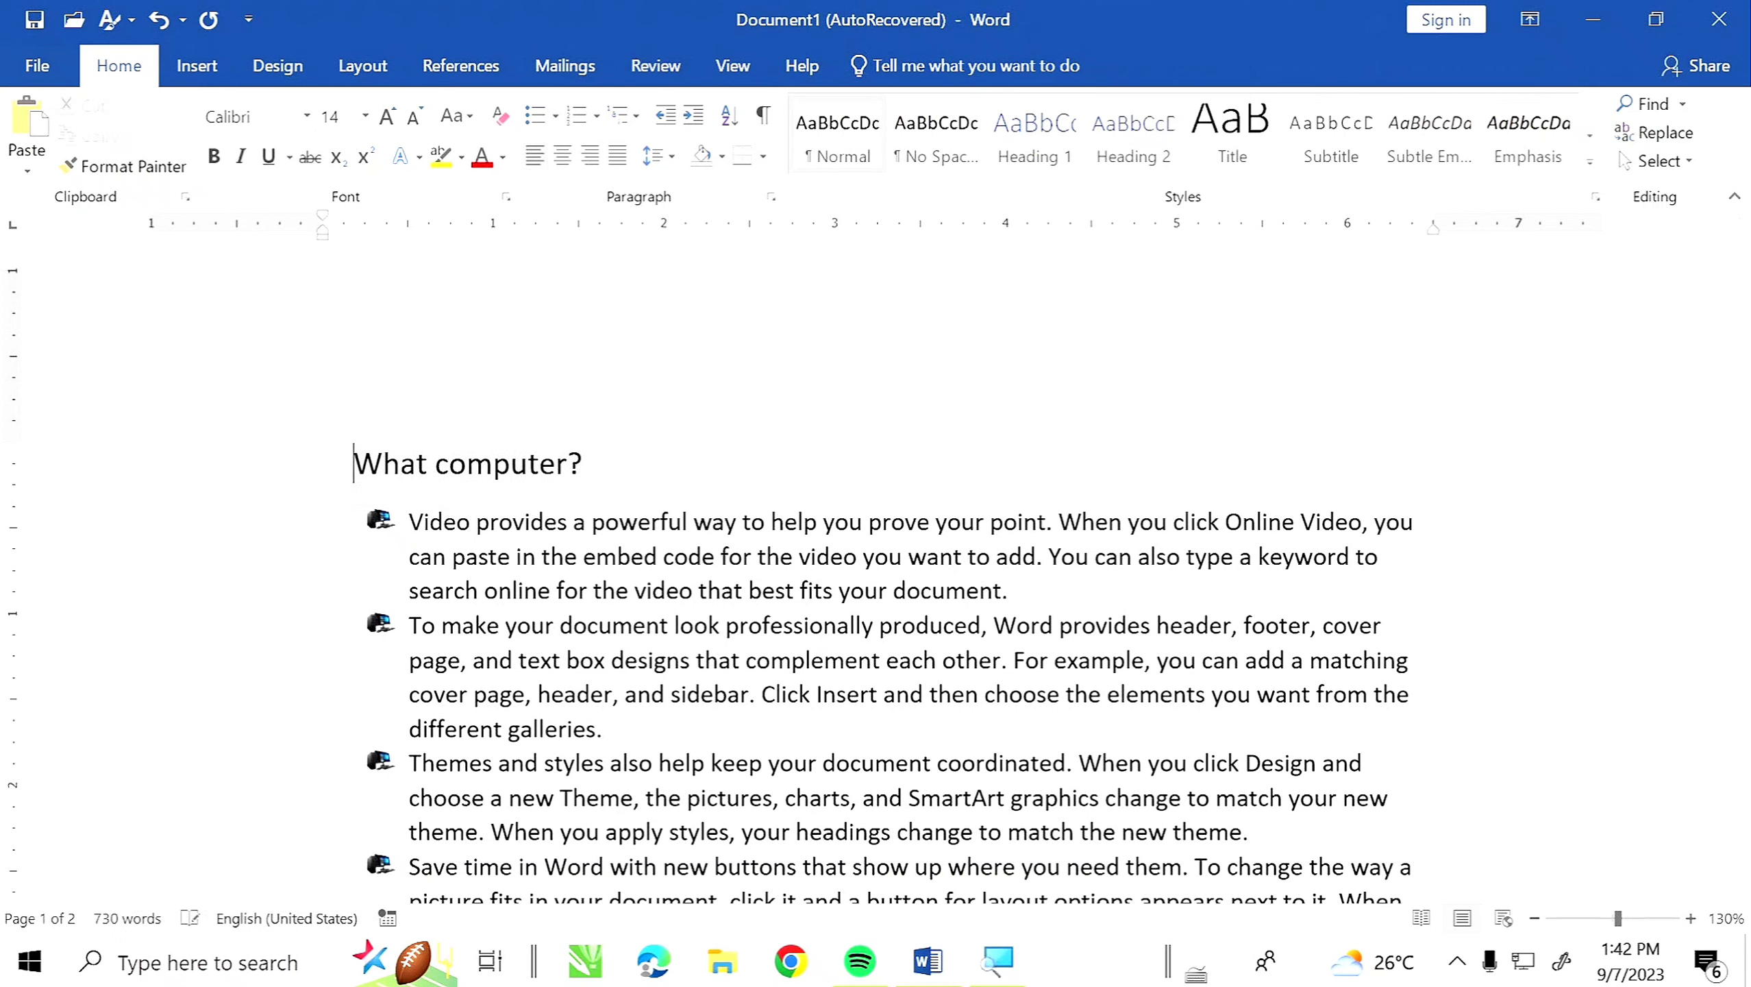
pyautogui.press('BackSpace')
pyautogui.press('BackSpace')
pyautogui.press('BackSpace')
pyautogui.press('BackSpace')
pyautogui.press('BackSpace')
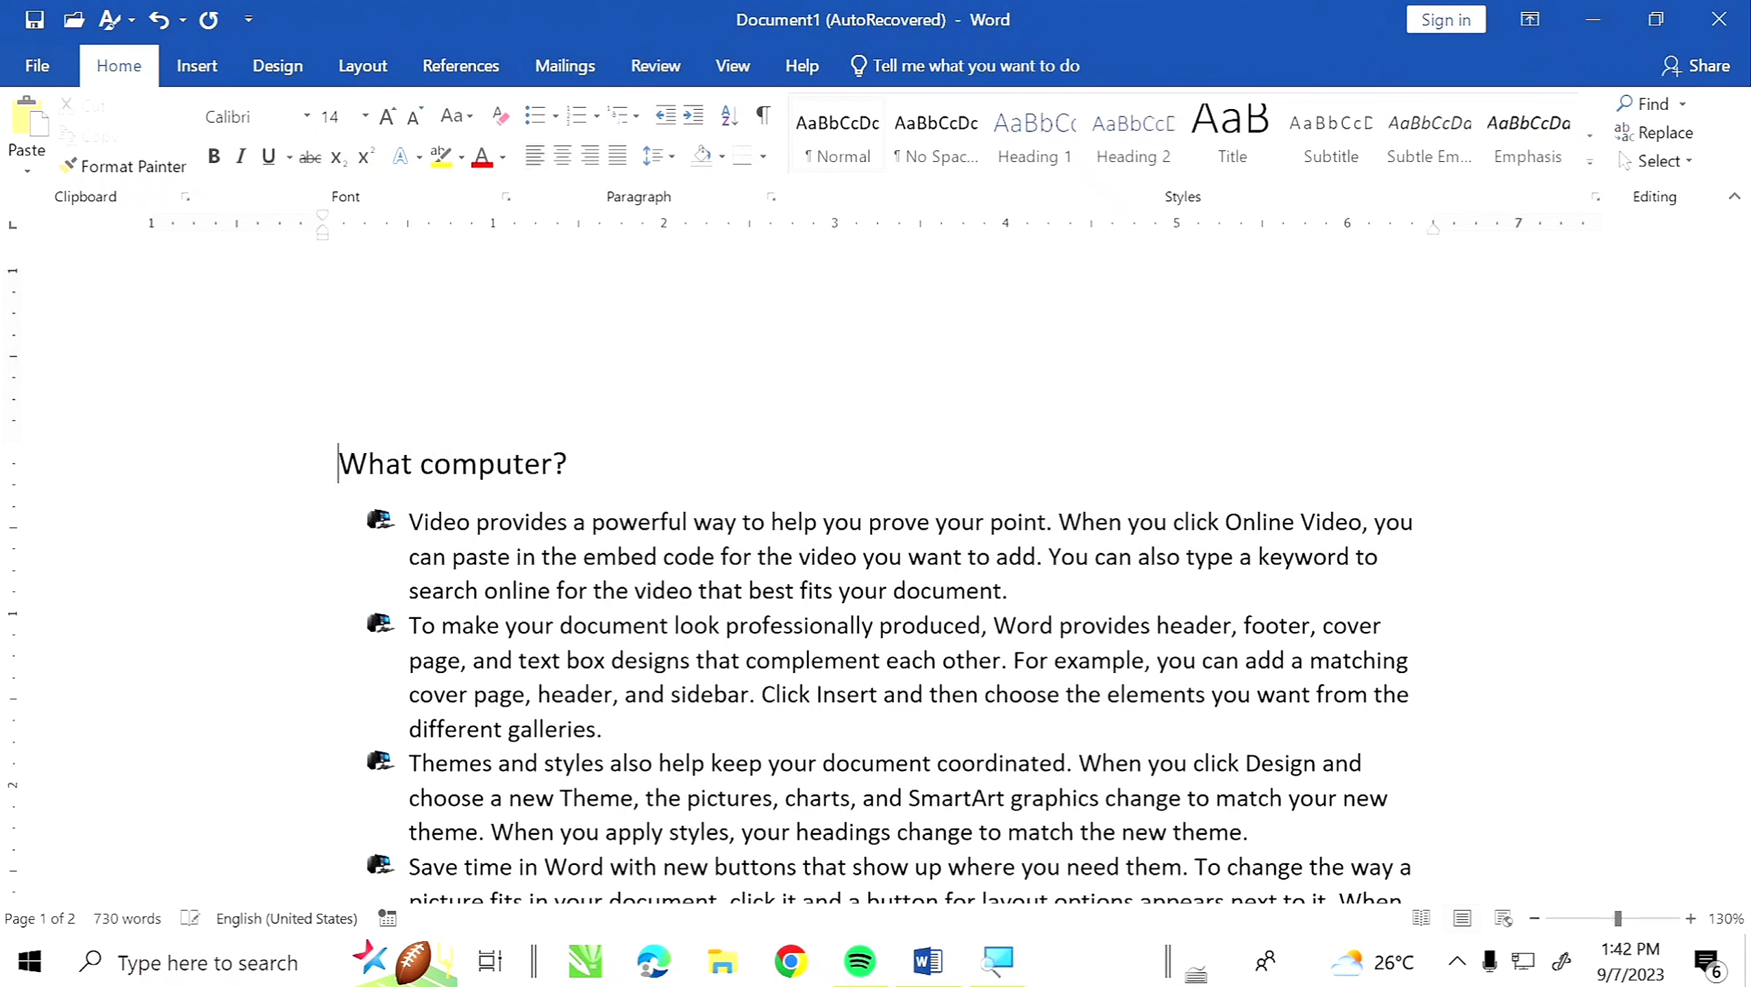
pyautogui.press('Tab')
pyautogui.press('Tab')
pyautogui.press('Tab')
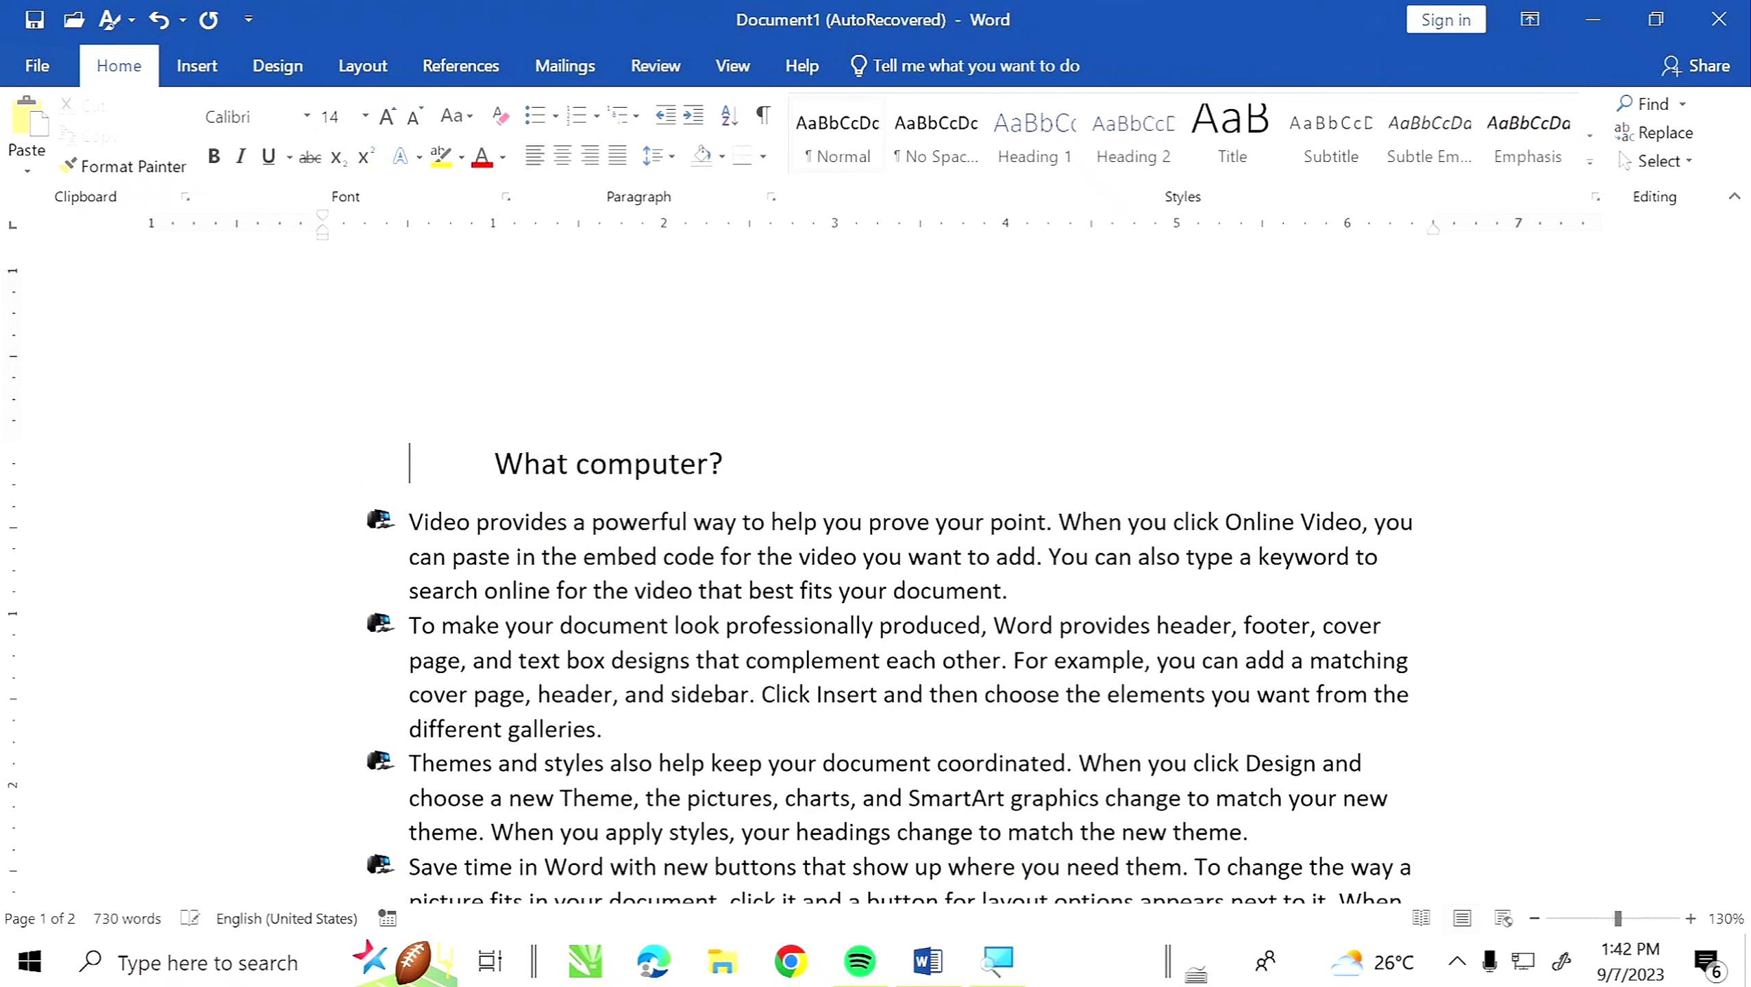
pyautogui.press('BackSpace')
pyautogui.press('BackSpace')
pyautogui.press('BackSpace')
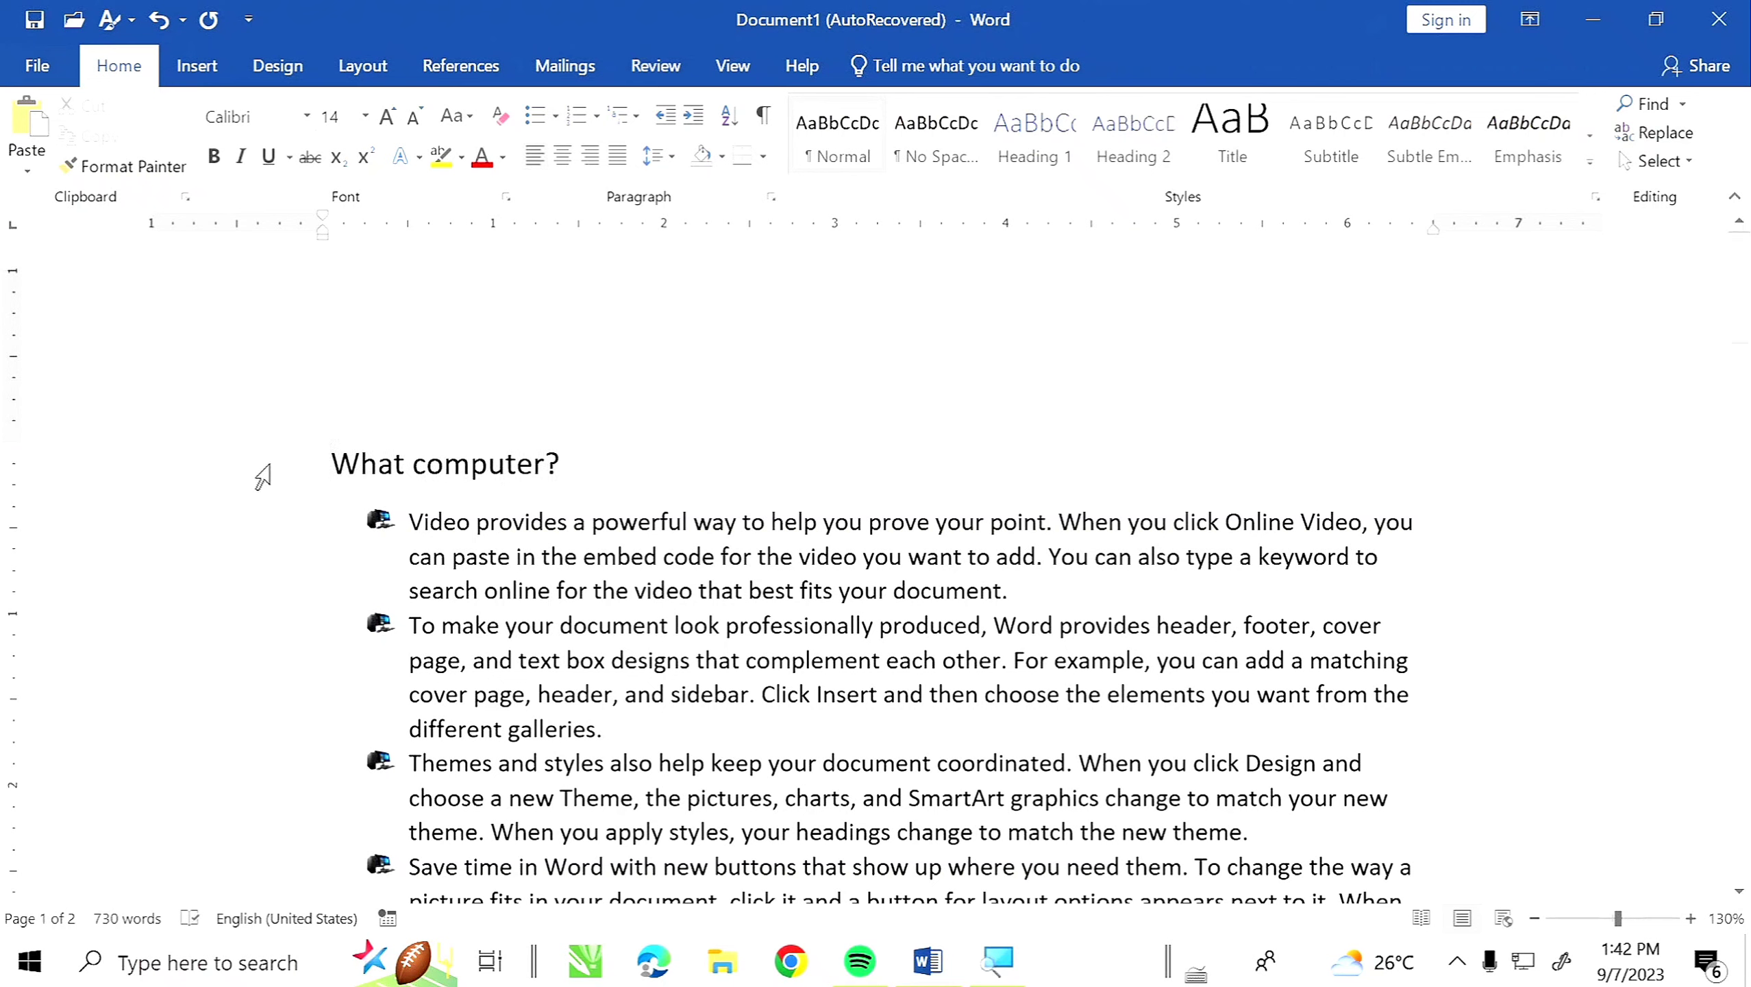
# Try left, center and right alignment on the "What computer?" heading and leave it centered
pyautogui.moveTo(324, 459); pyautogui.dragTo(579, 462)
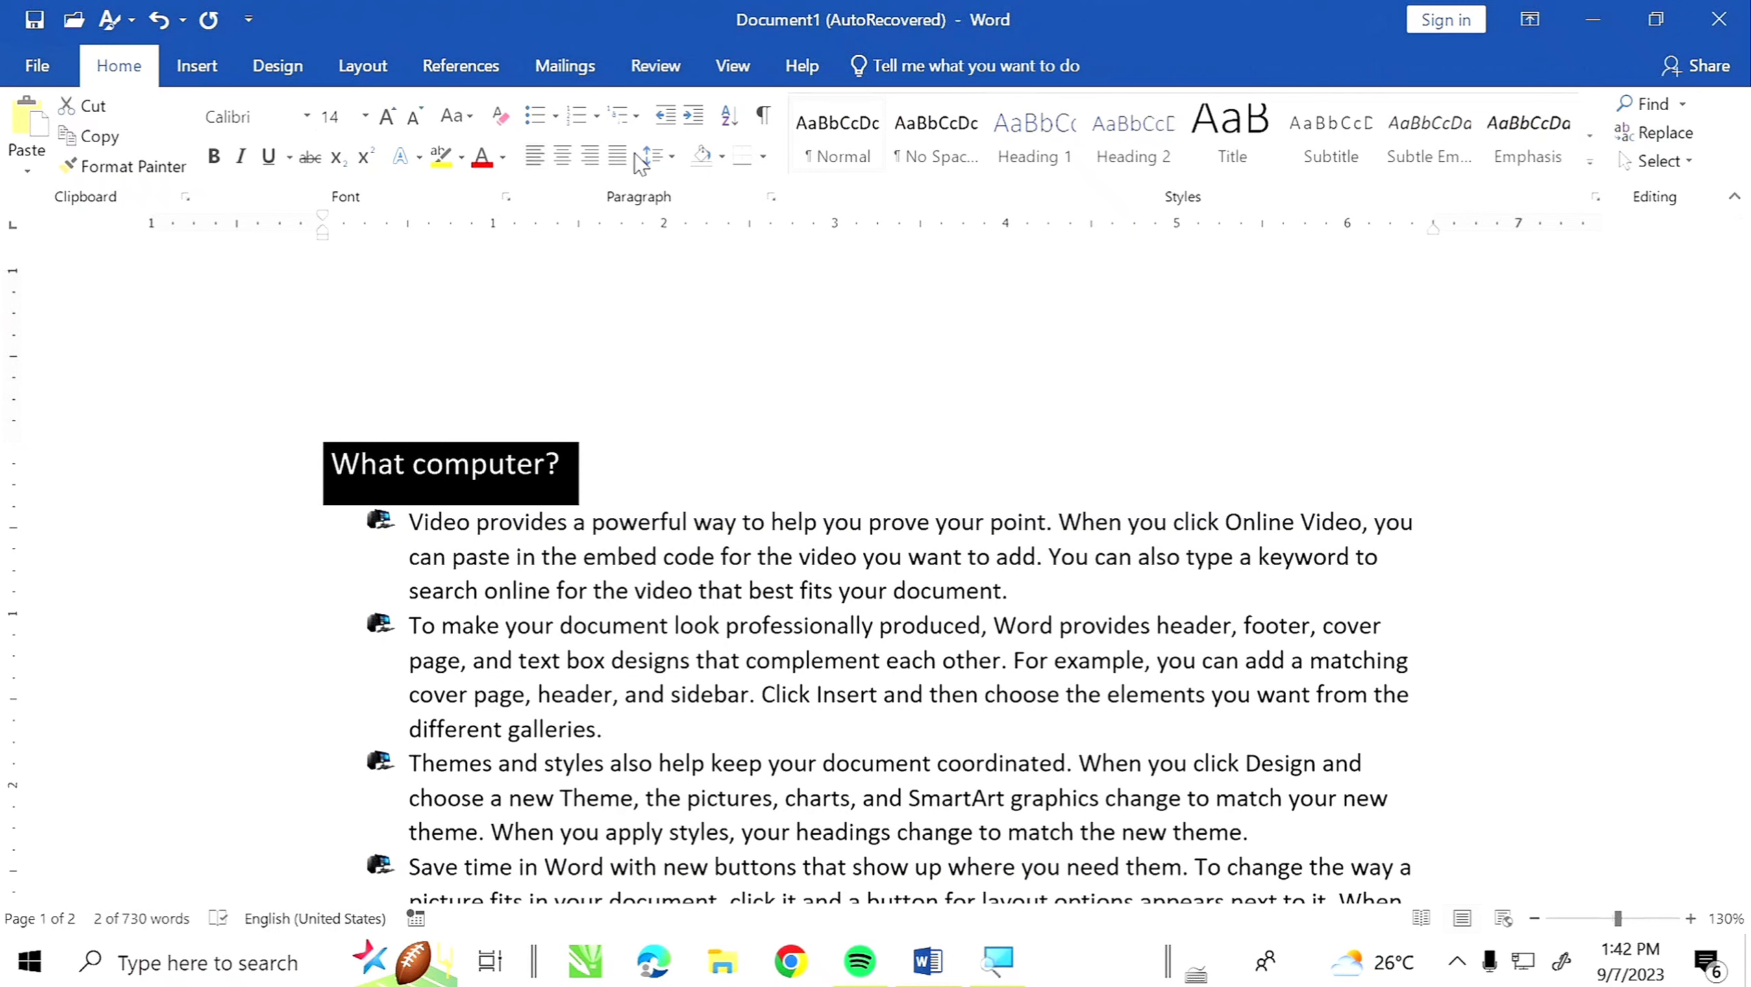
pyautogui.click(562, 158)
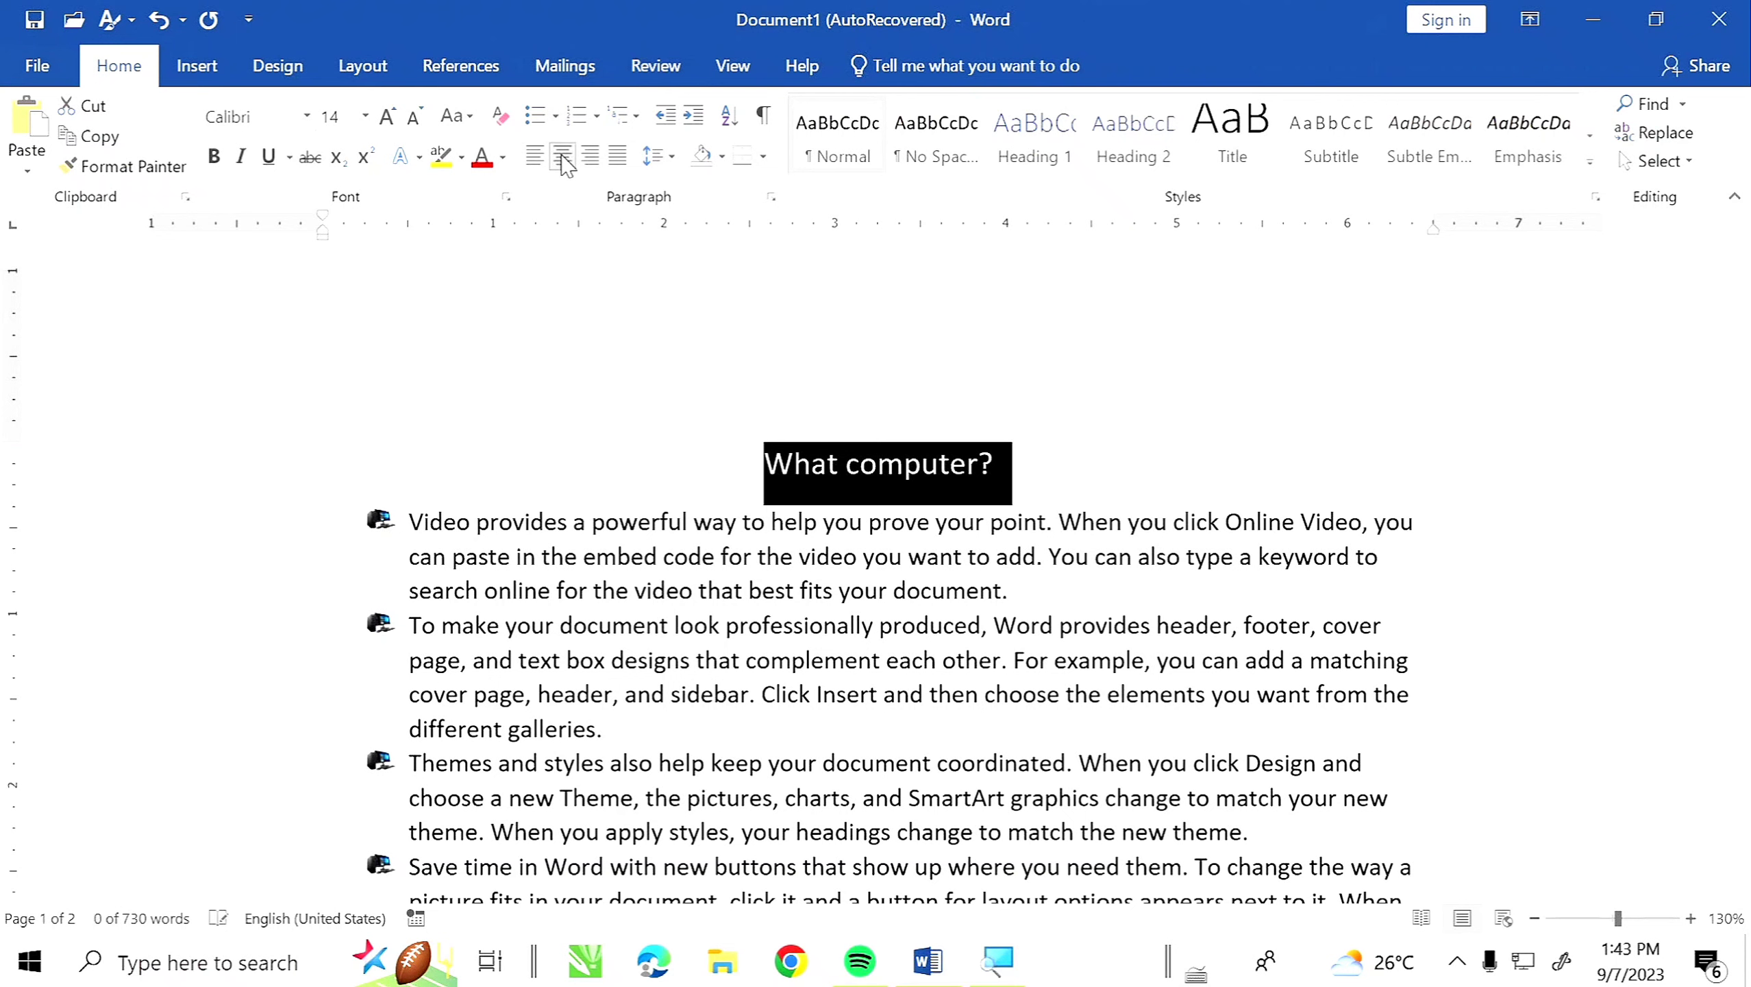
pyautogui.click(597, 159)
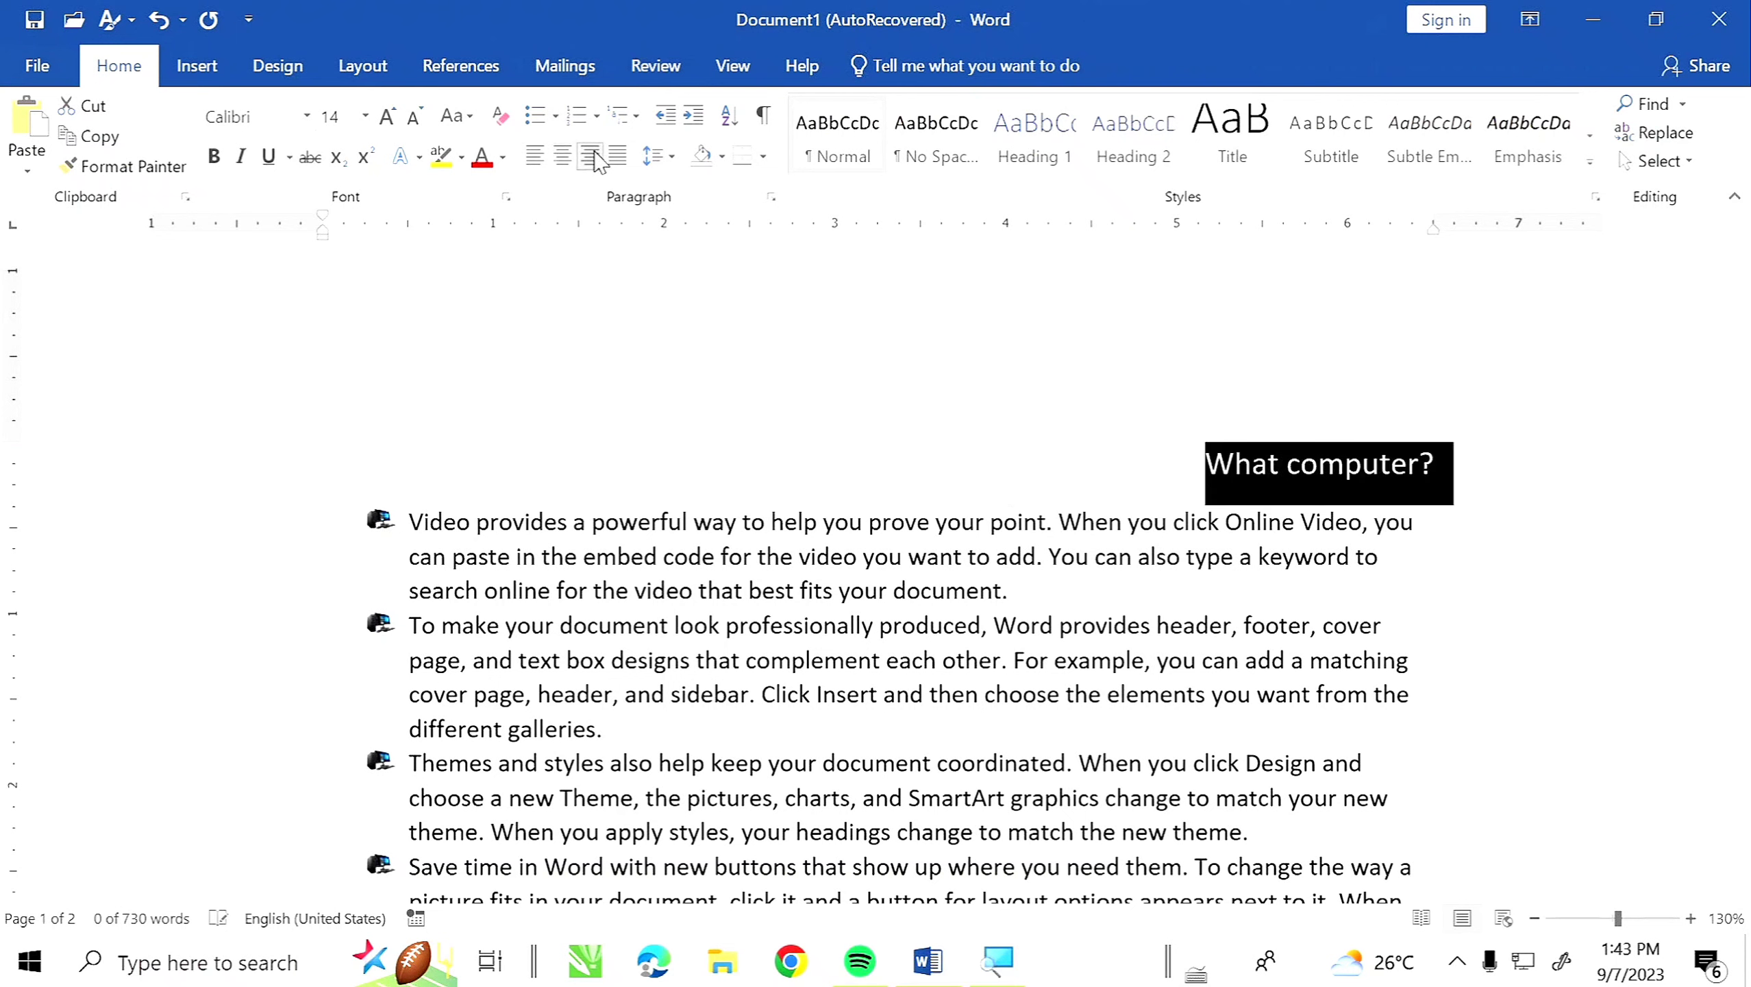
pyautogui.click(565, 158)
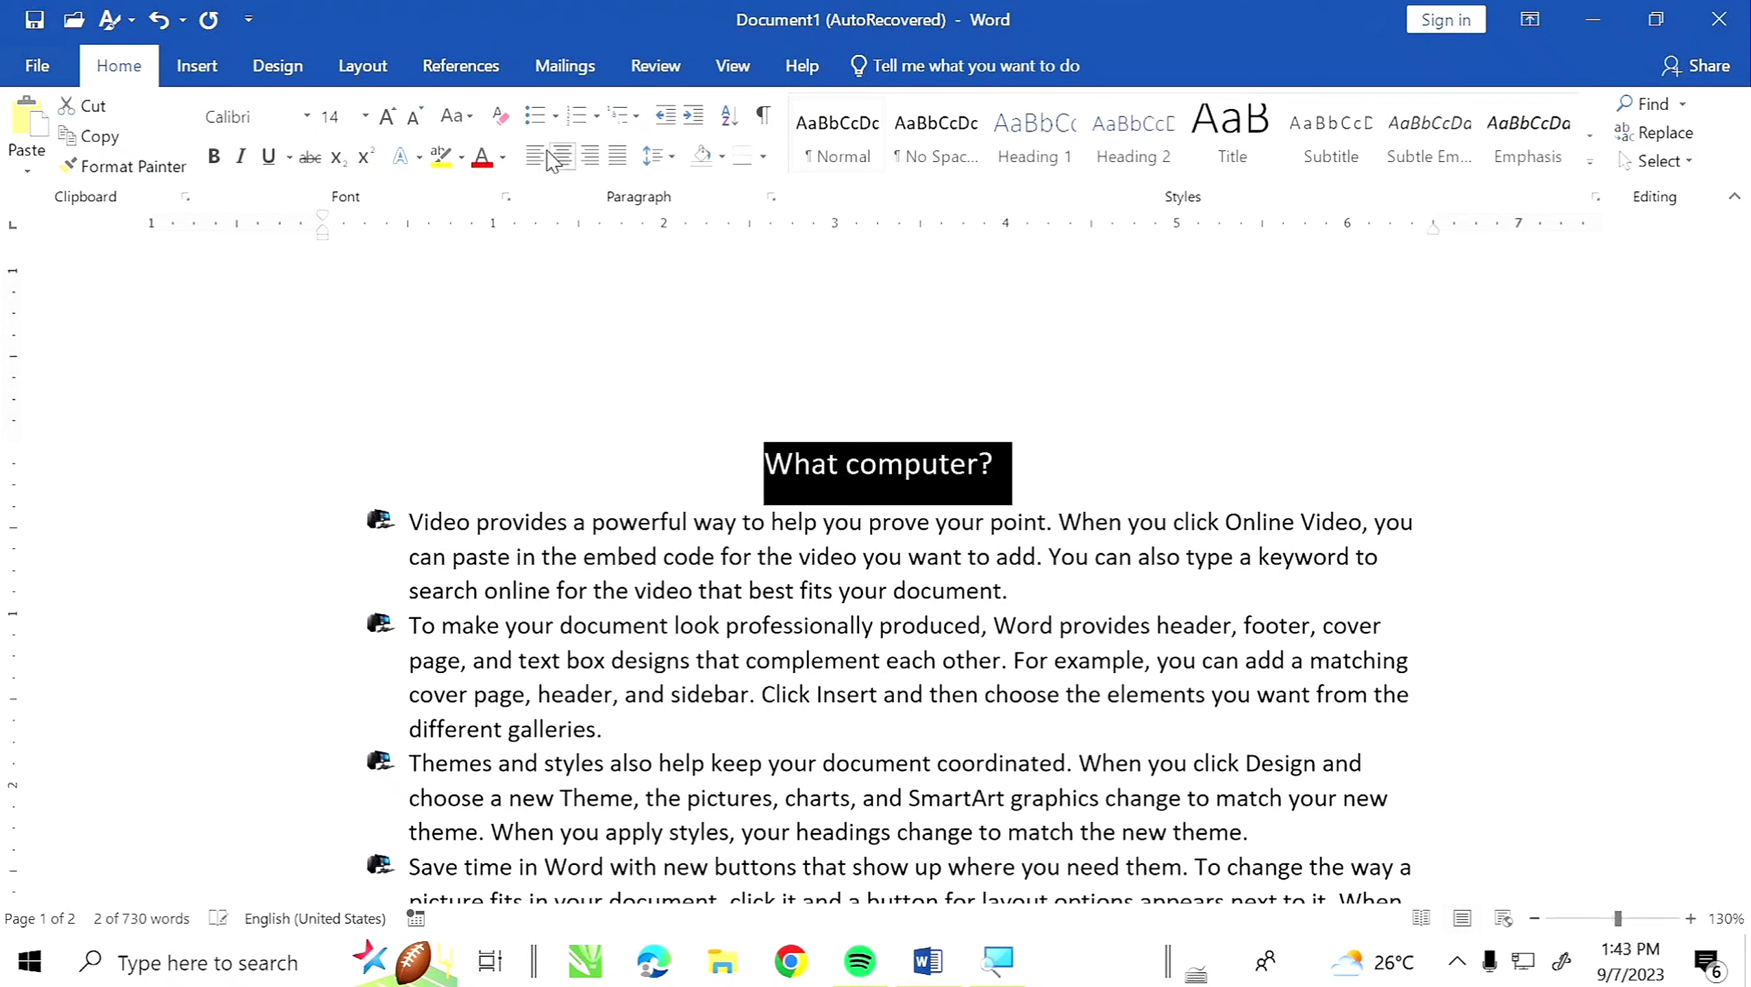
pyautogui.click(540, 160)
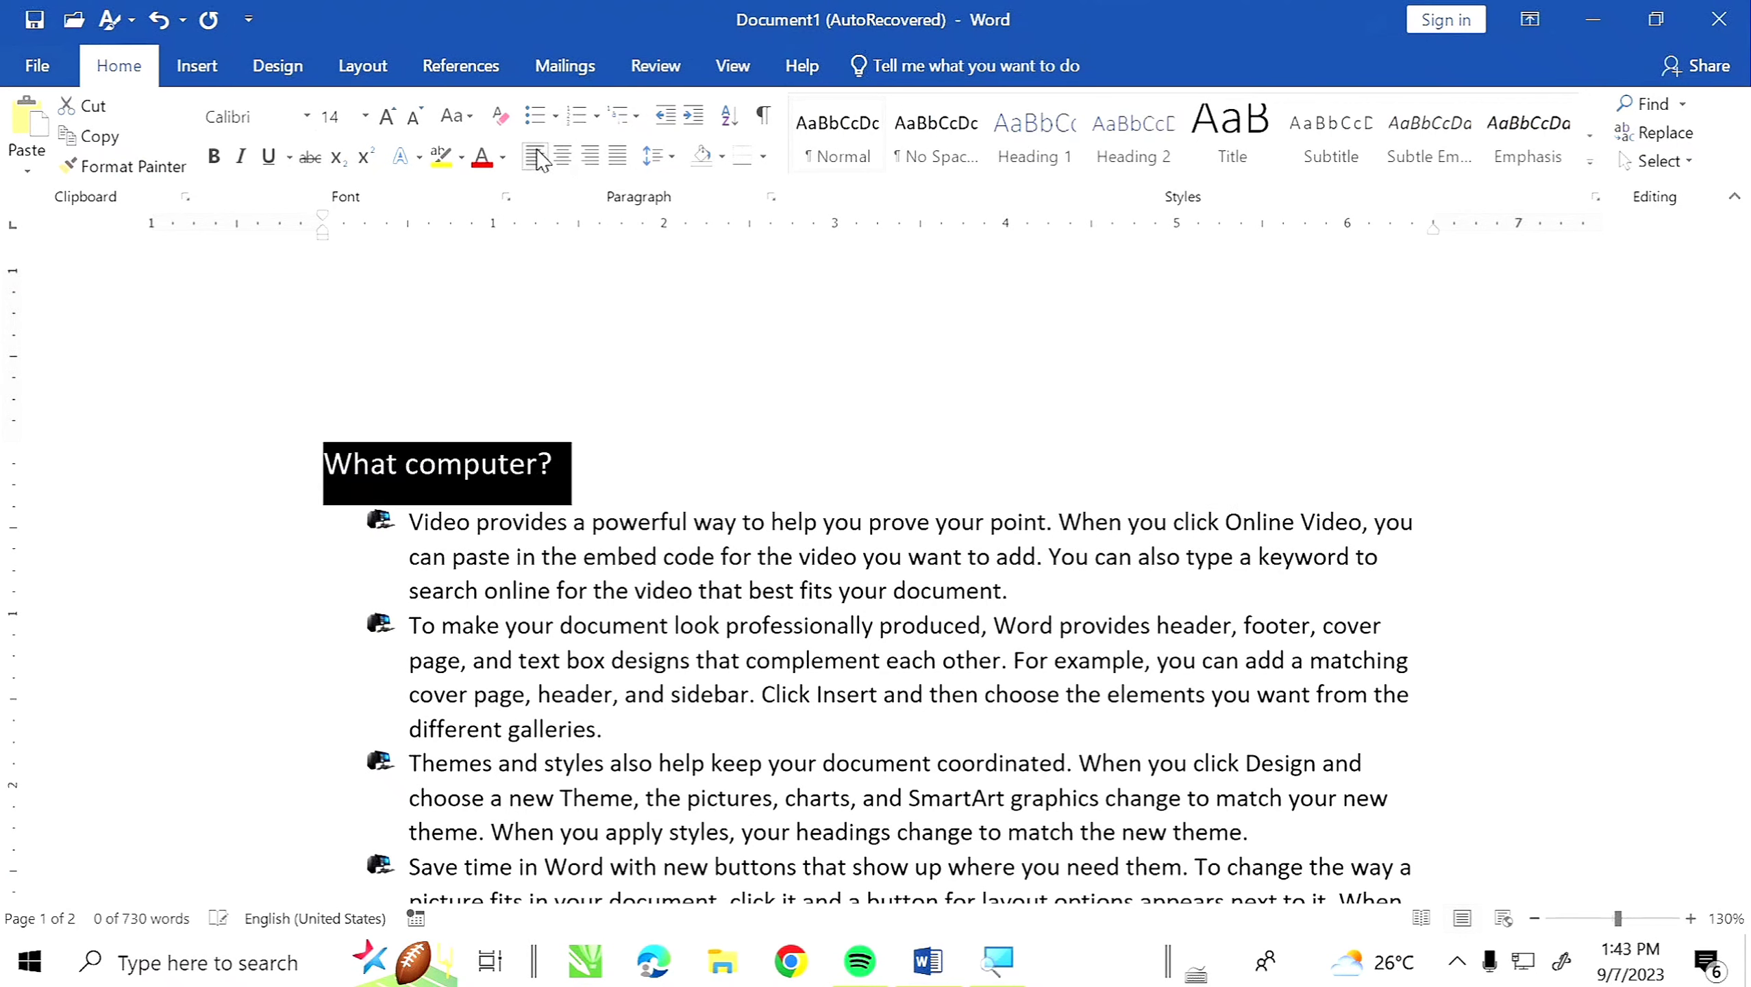
pyautogui.click(562, 158)
pyautogui.click(590, 159)
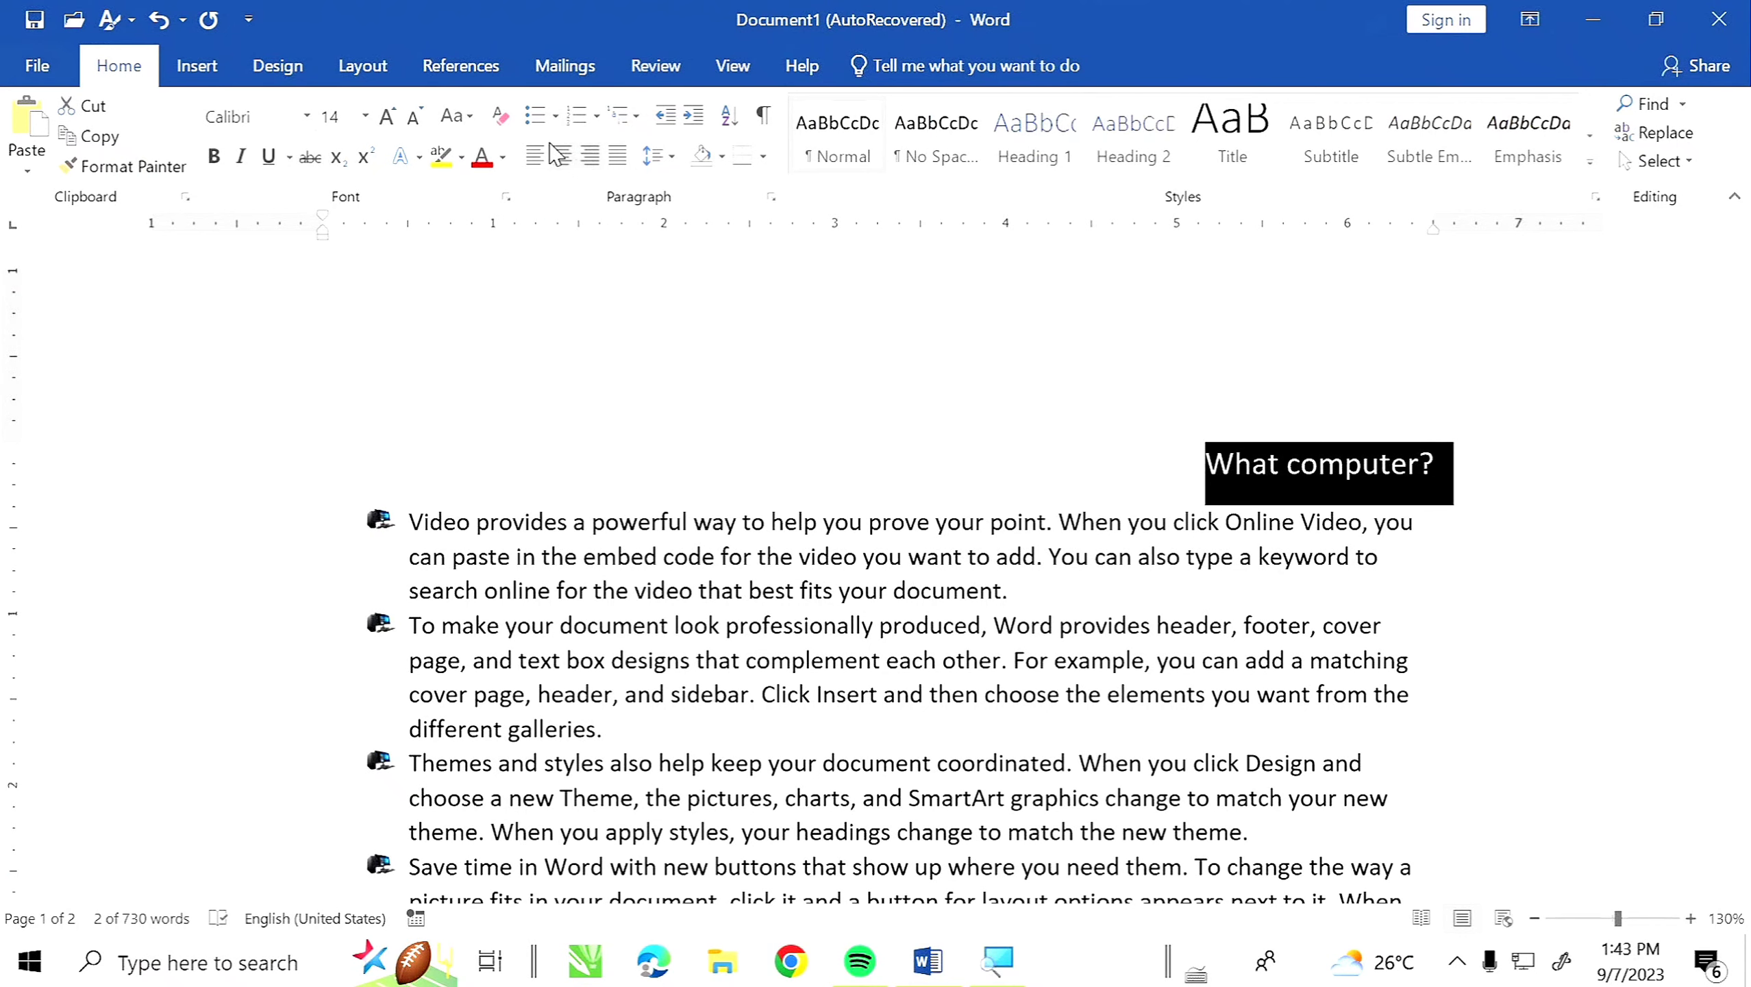
pyautogui.click(534, 159)
pyautogui.click(562, 159)
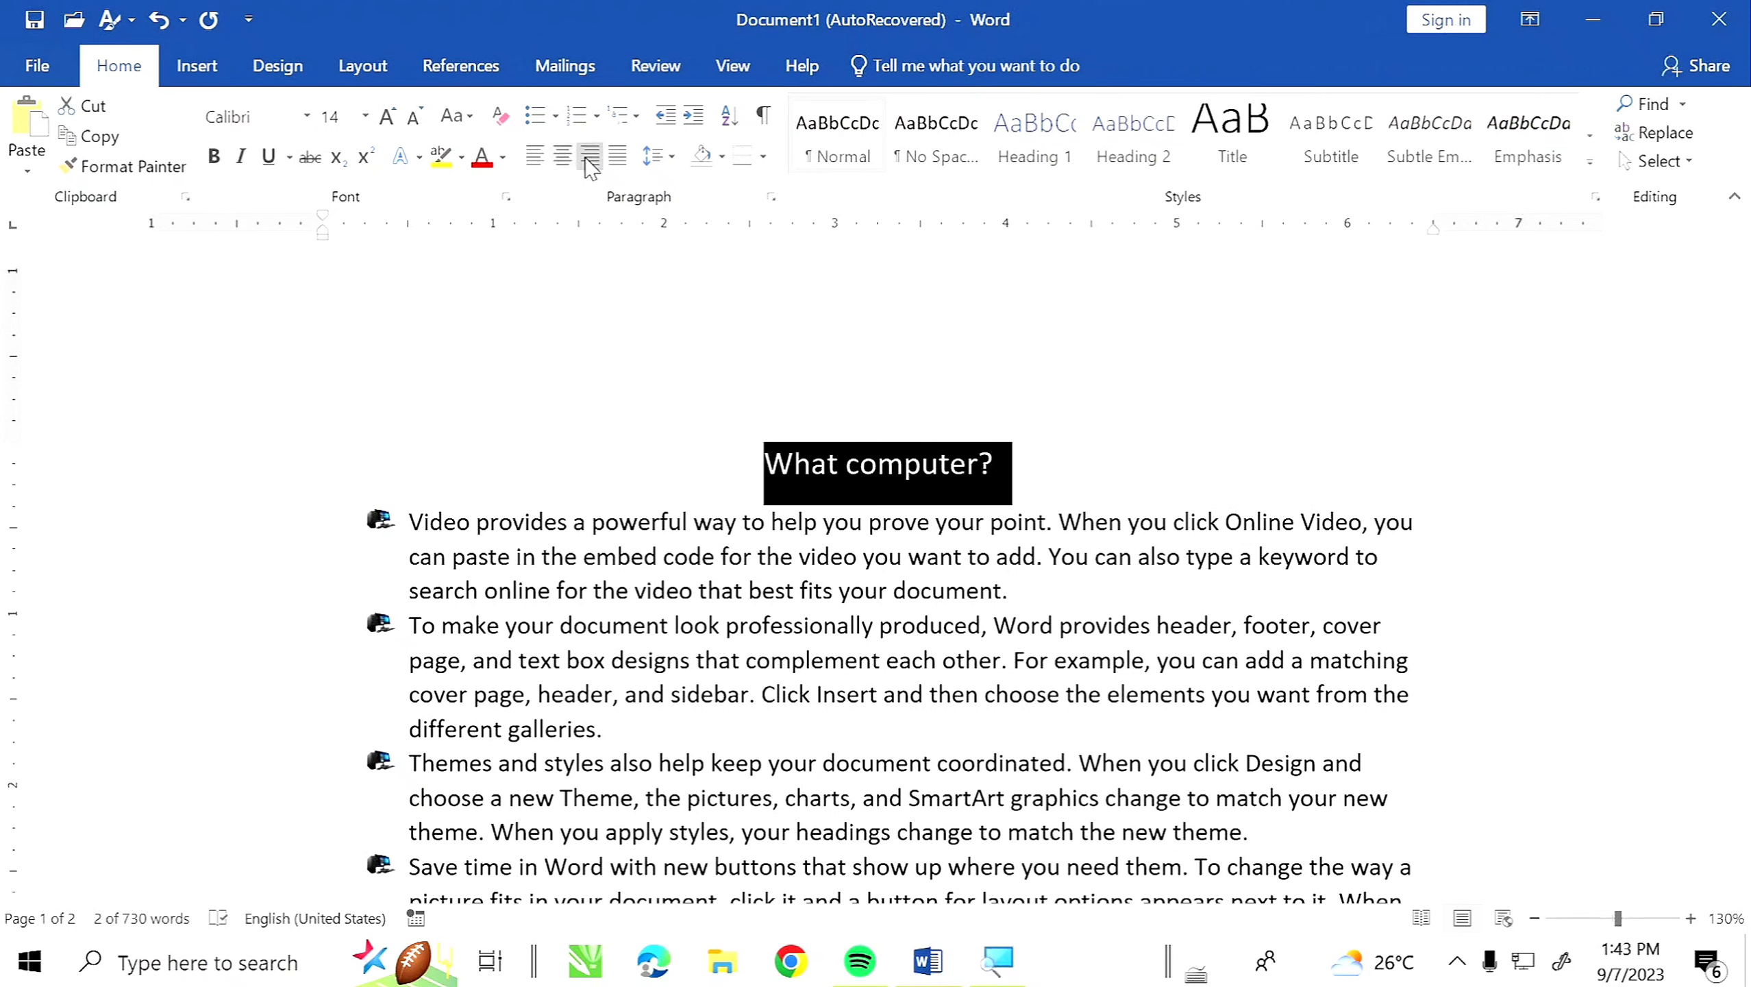
pyautogui.click(590, 157)
pyautogui.click(562, 158)
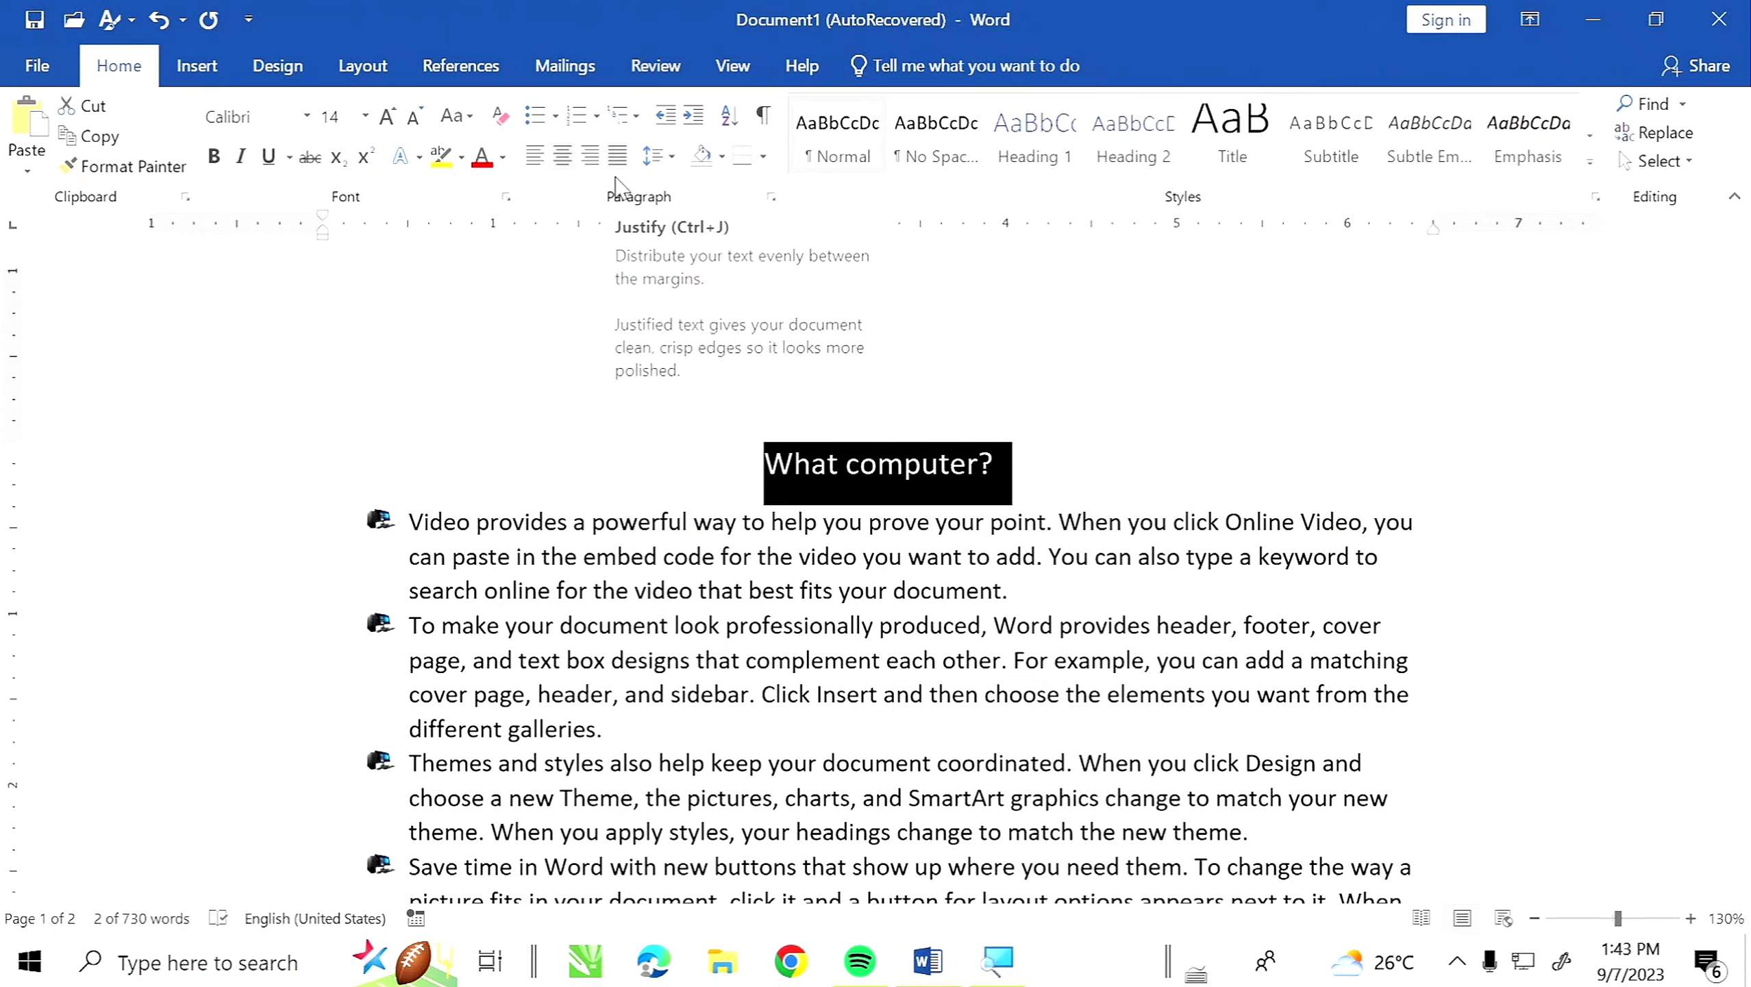
# Justify the five plain sample paragraphs at the end of the document
pyautogui.scroll(-15, 626, 488)
pyautogui.scroll(-15, 625, 487)
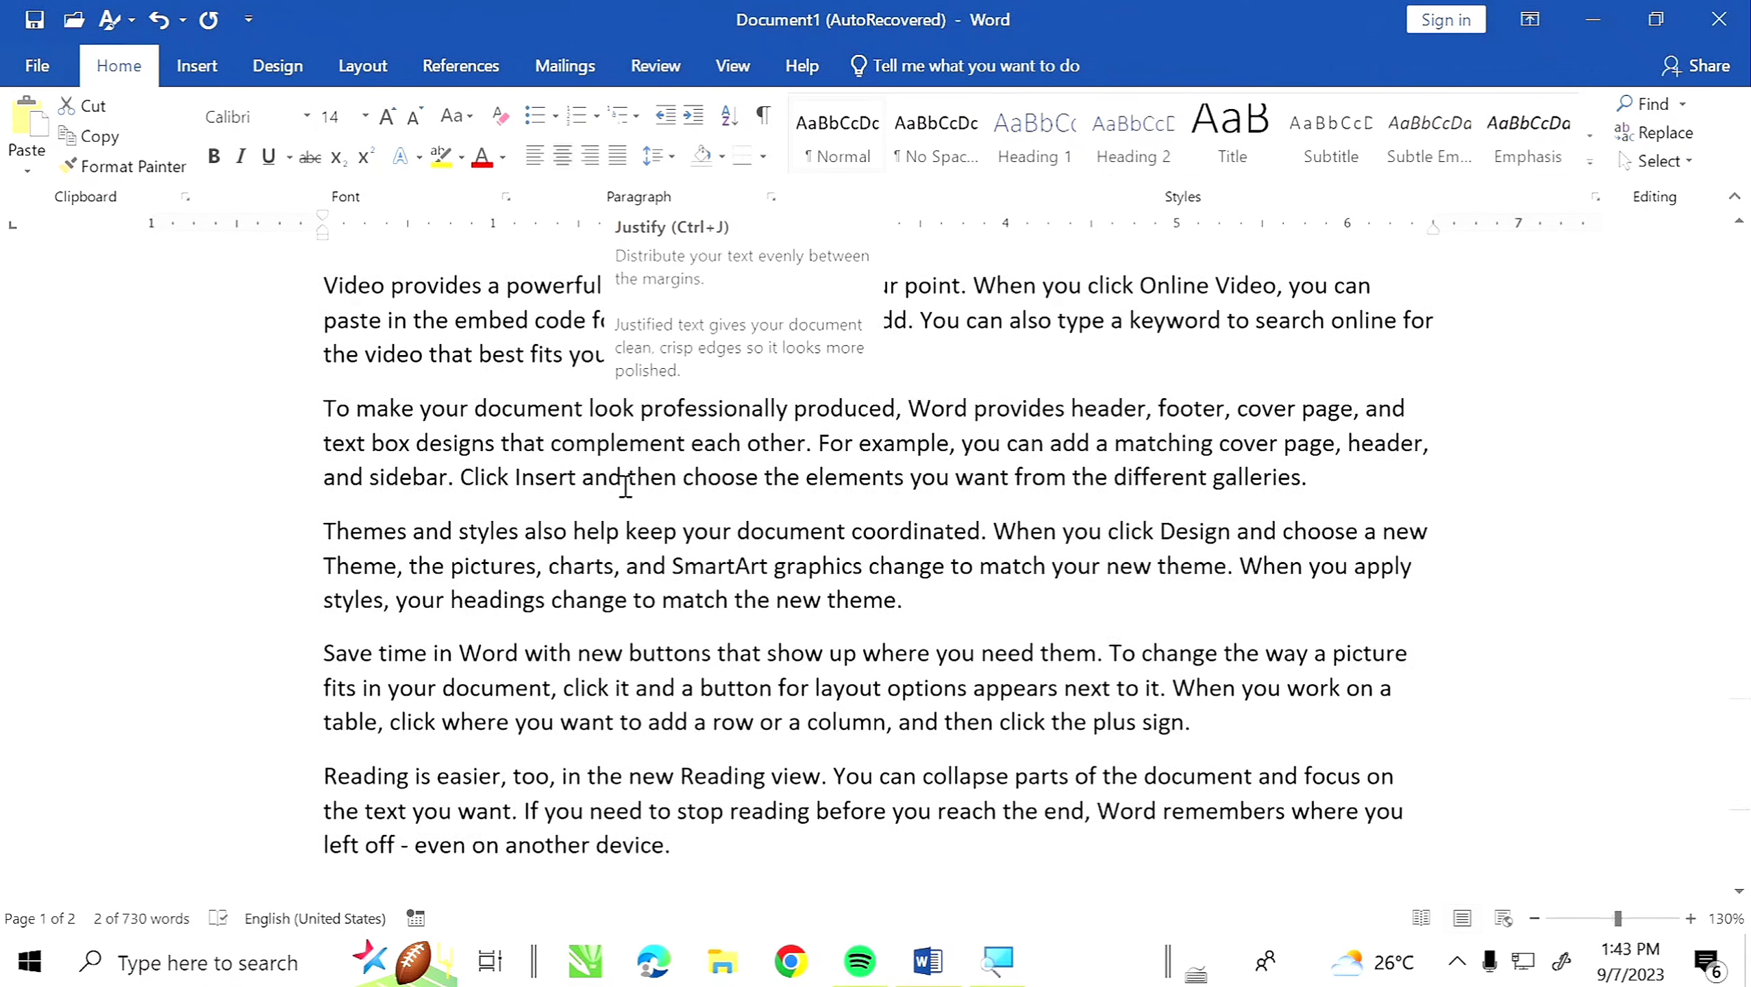
pyautogui.scroll(-1, 626, 487)
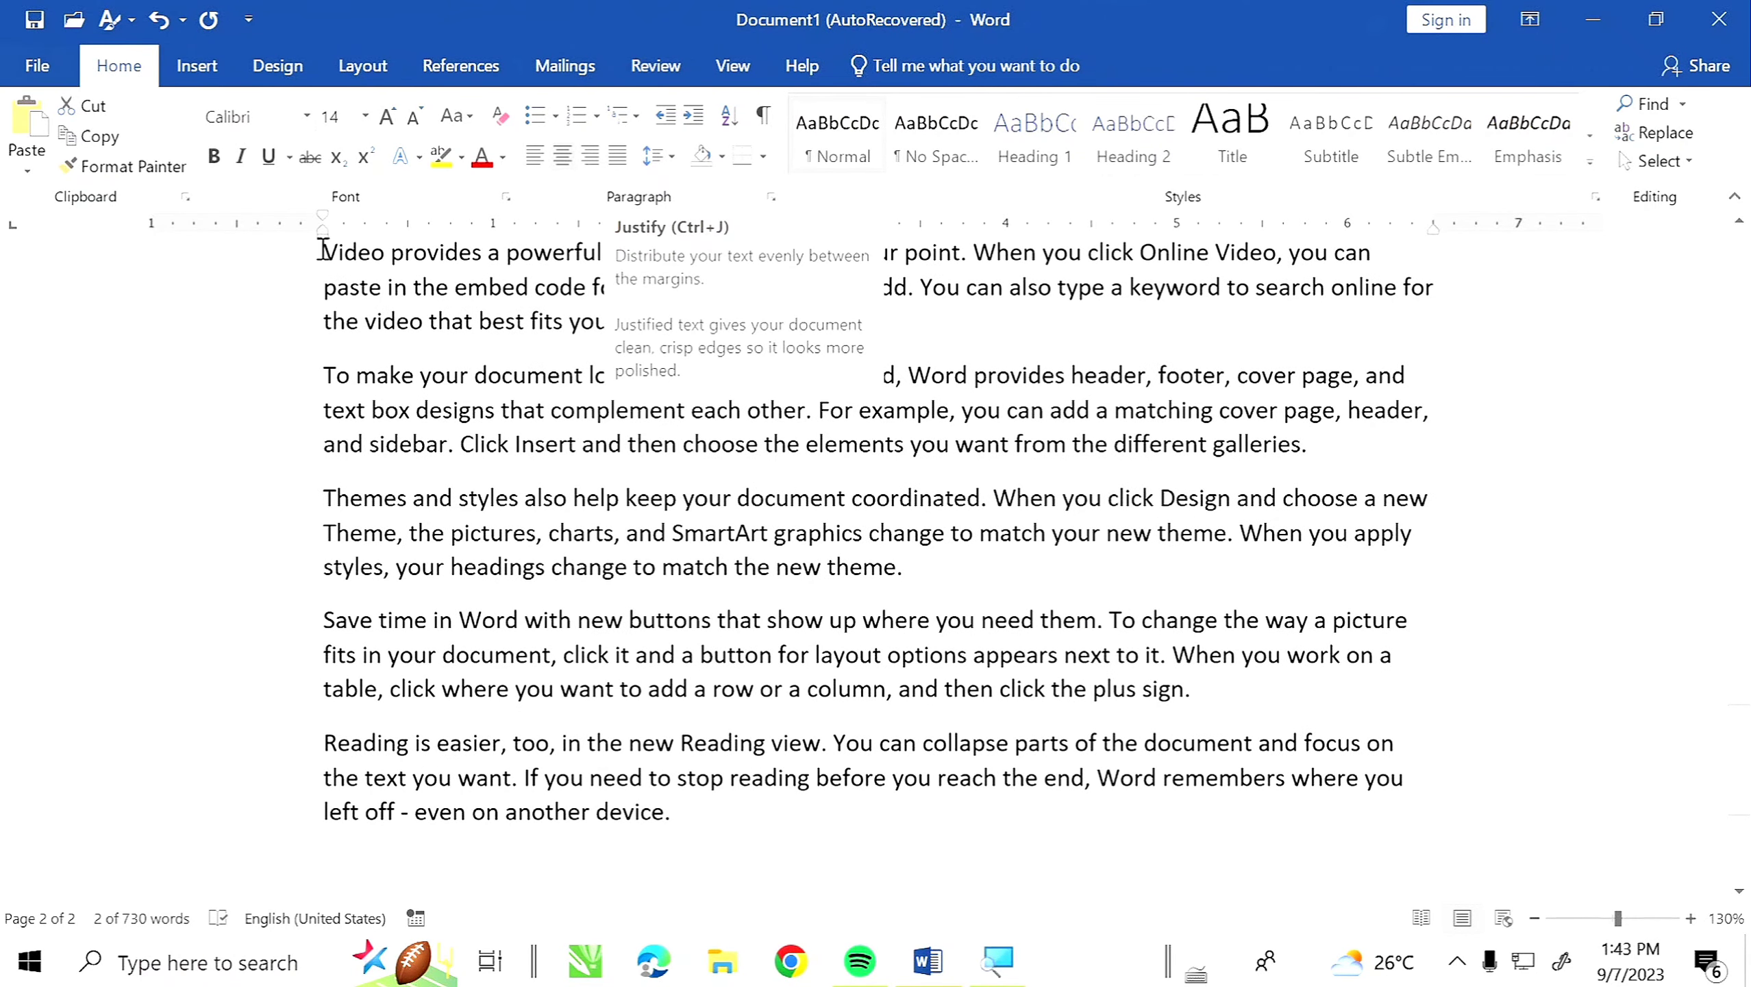
pyautogui.moveTo(322, 250); pyautogui.dragTo(817, 810)
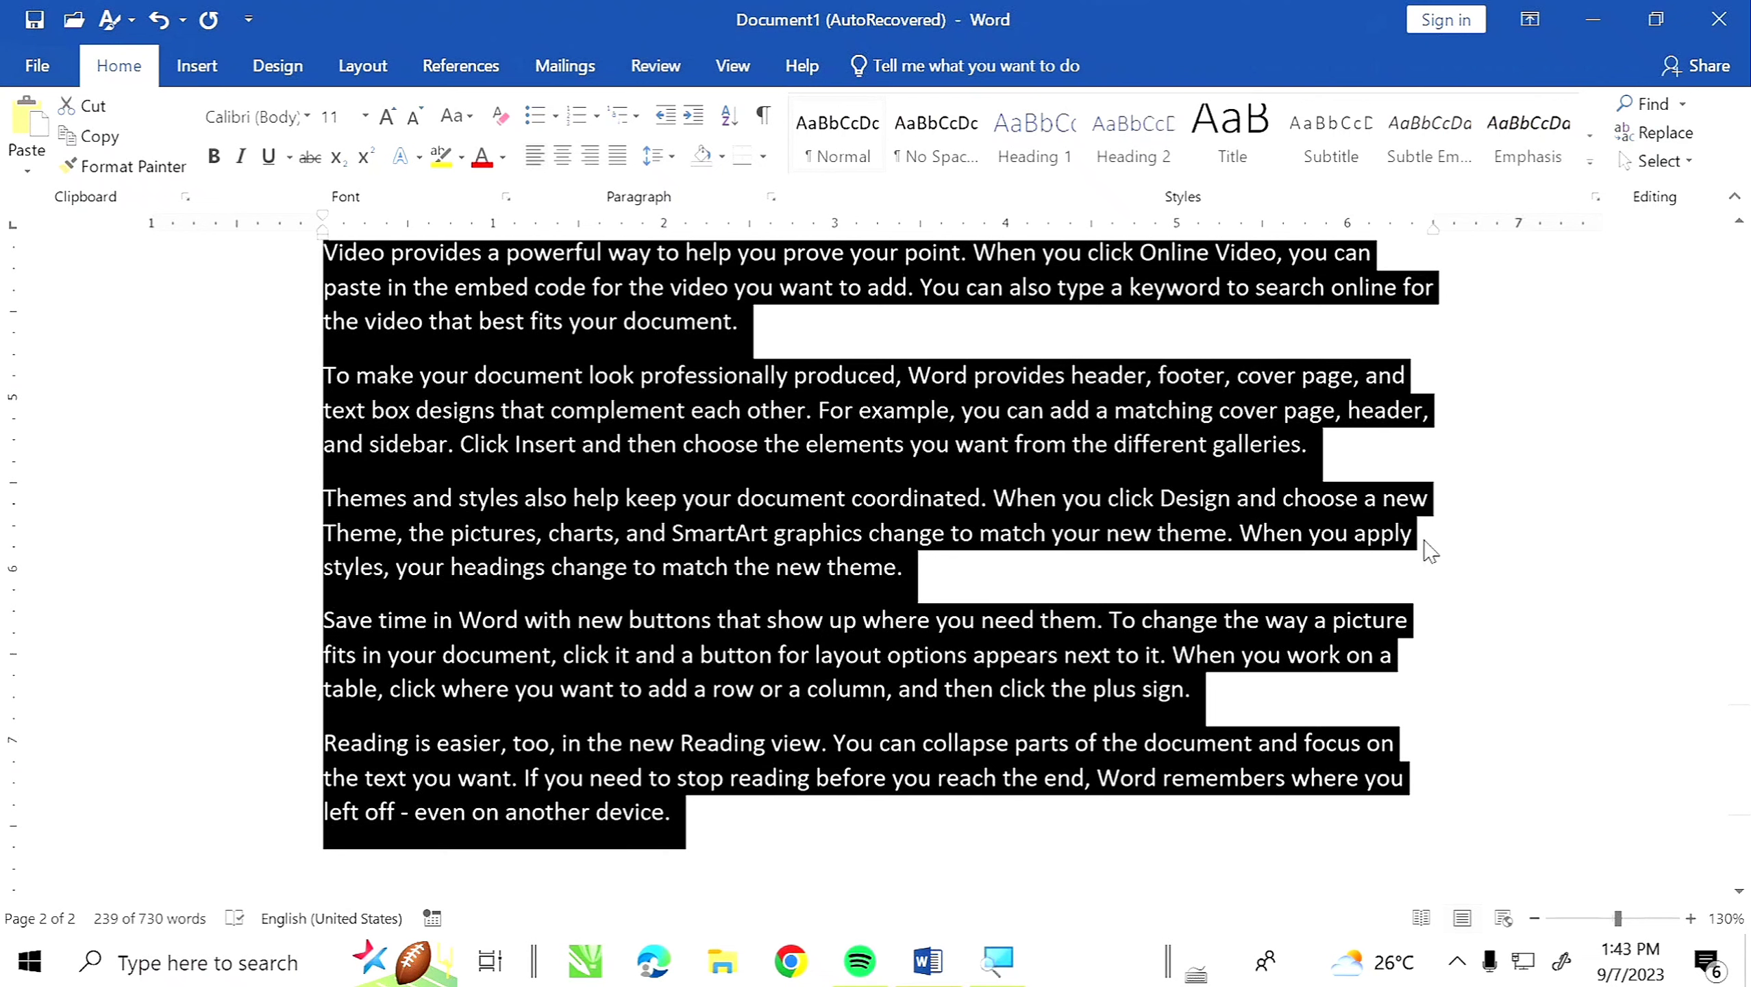
pyautogui.click(616, 157)
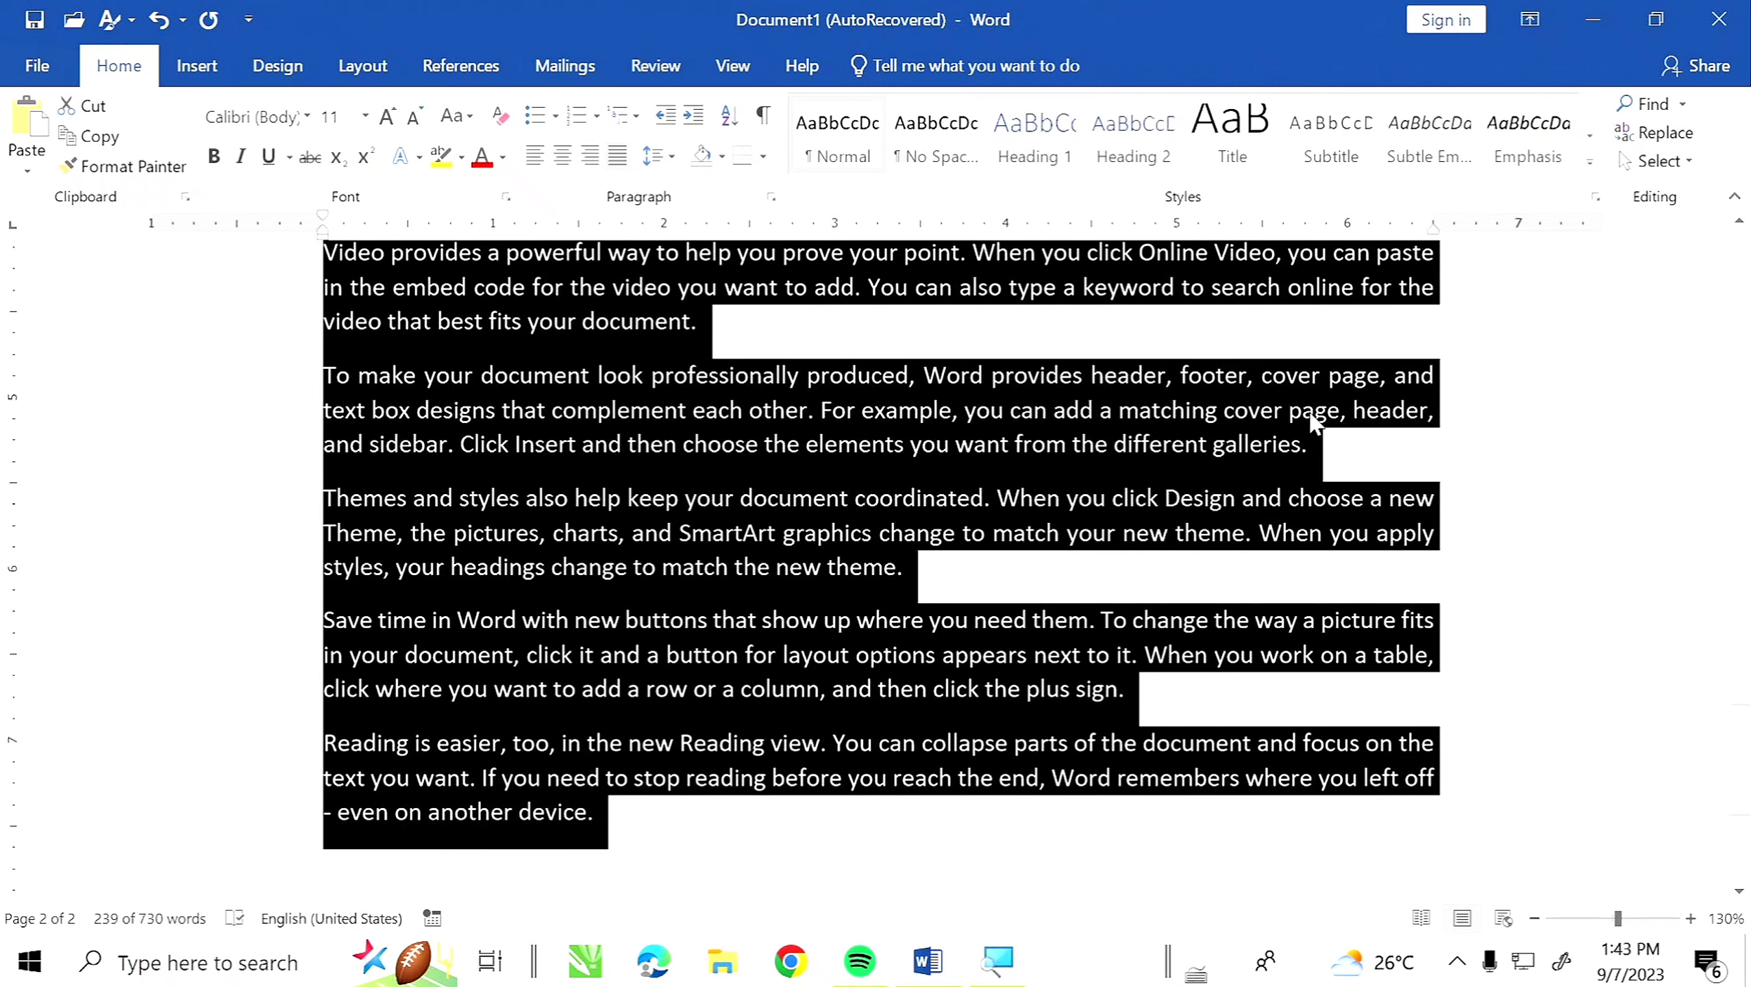
# Preview the line spacing options on the justified paragraphs without applying any of them
pyautogui.click(662, 163)
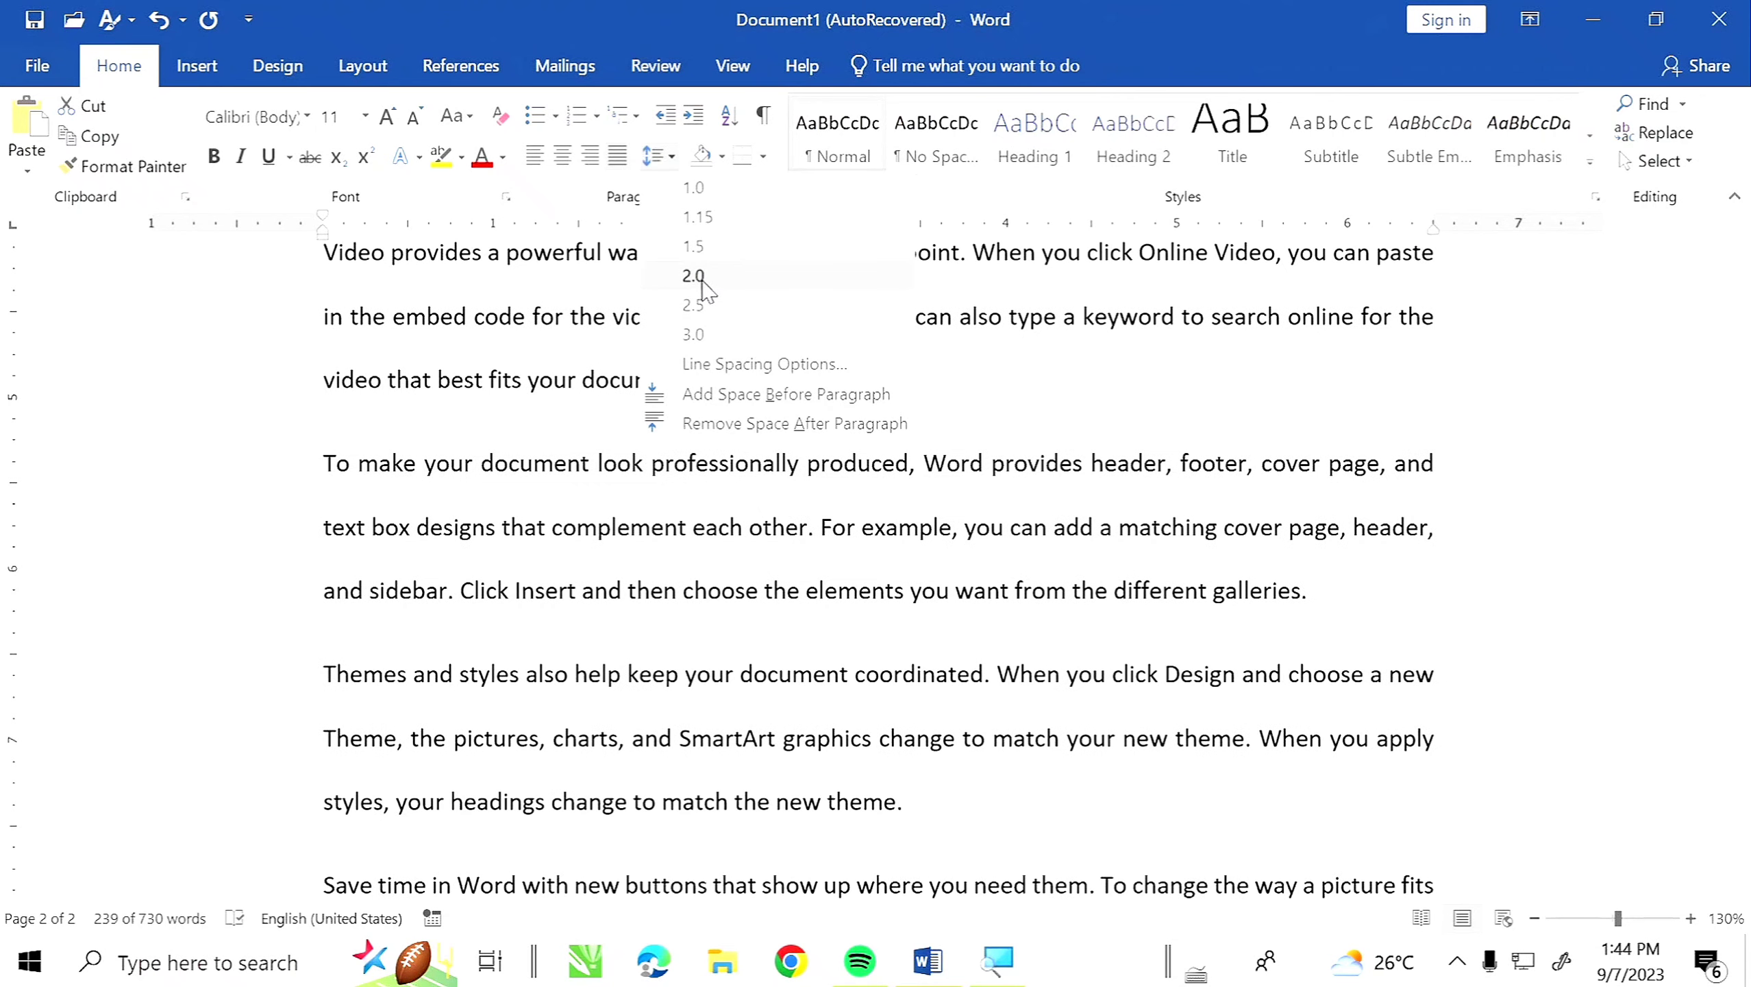
pyautogui.click(1022, 395)
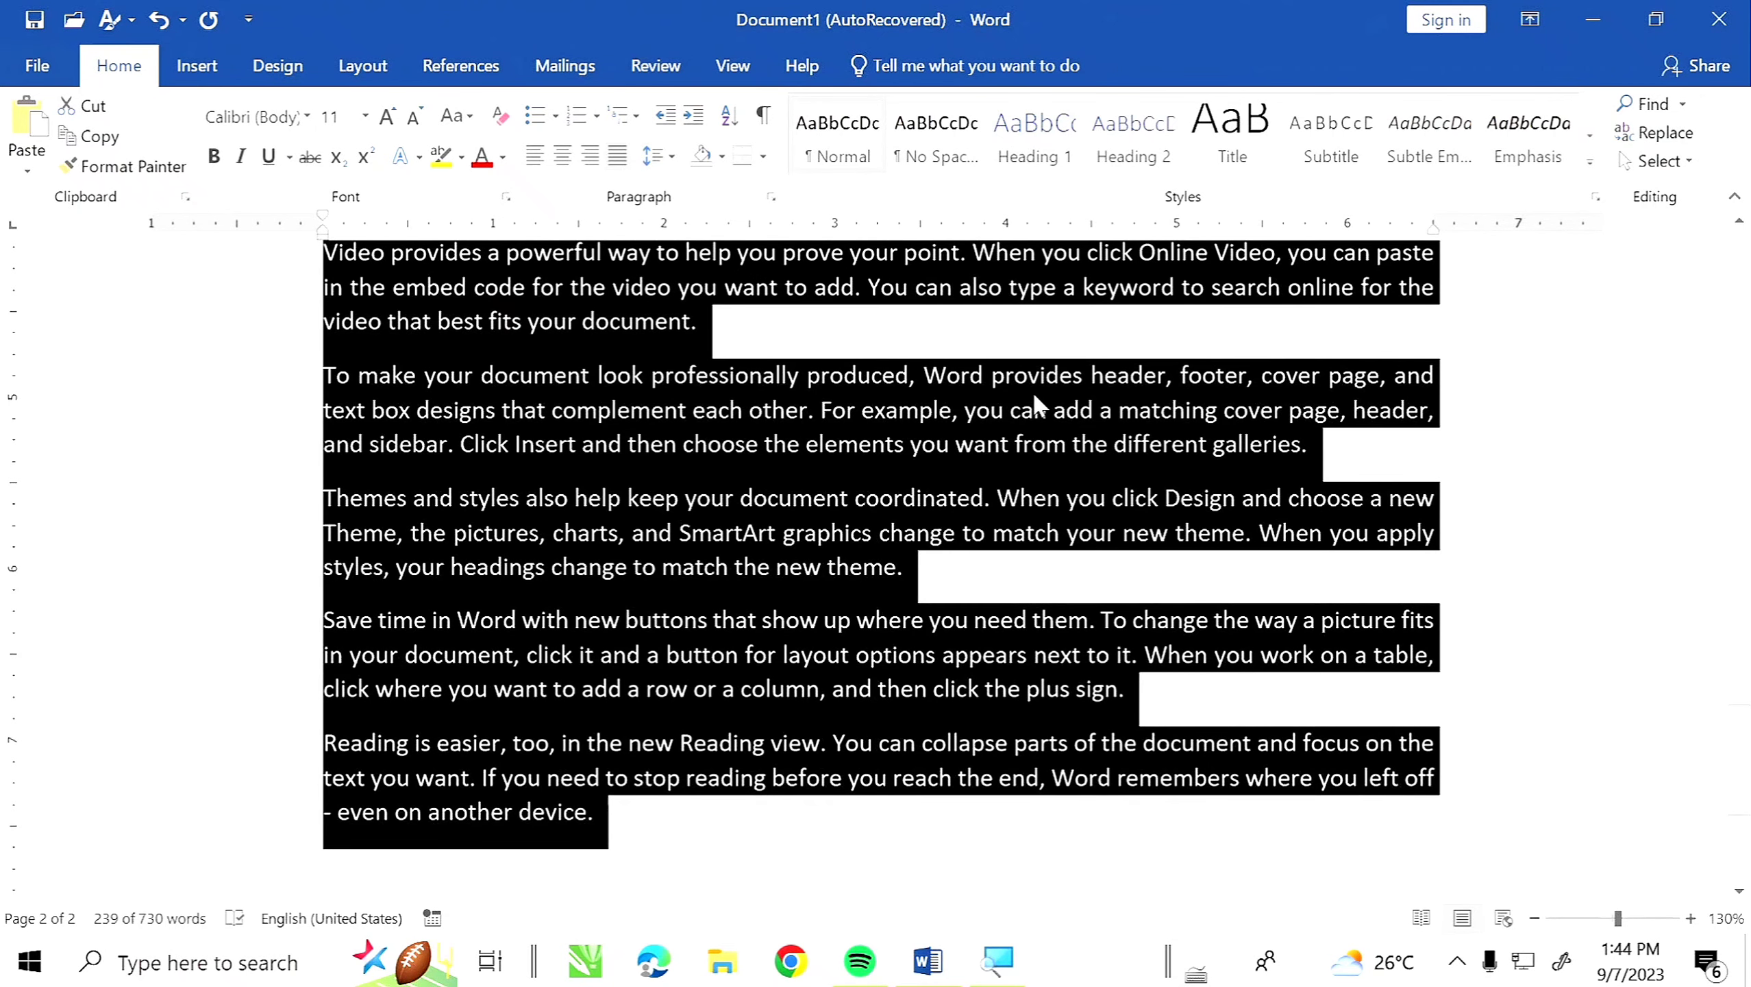
pyautogui.click(753, 350)
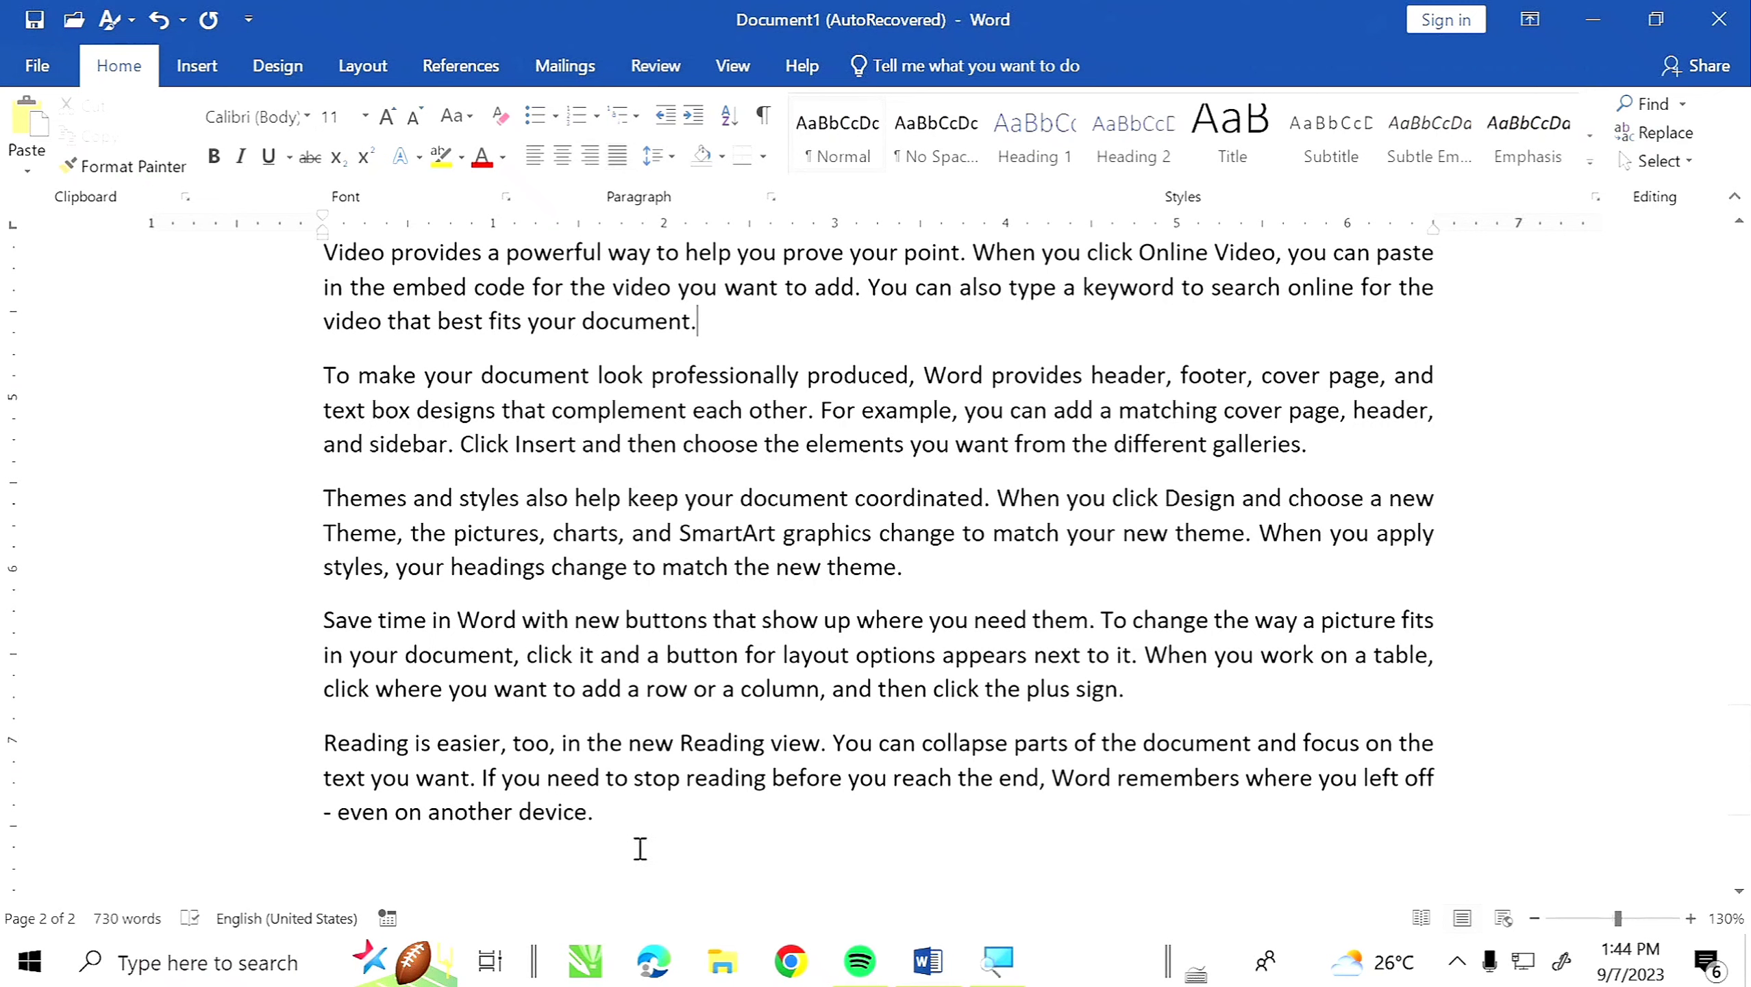
# Remove the space after each of the five justified sample paragraphs
pyautogui.moveTo(635, 846); pyautogui.dragTo(304, 248)
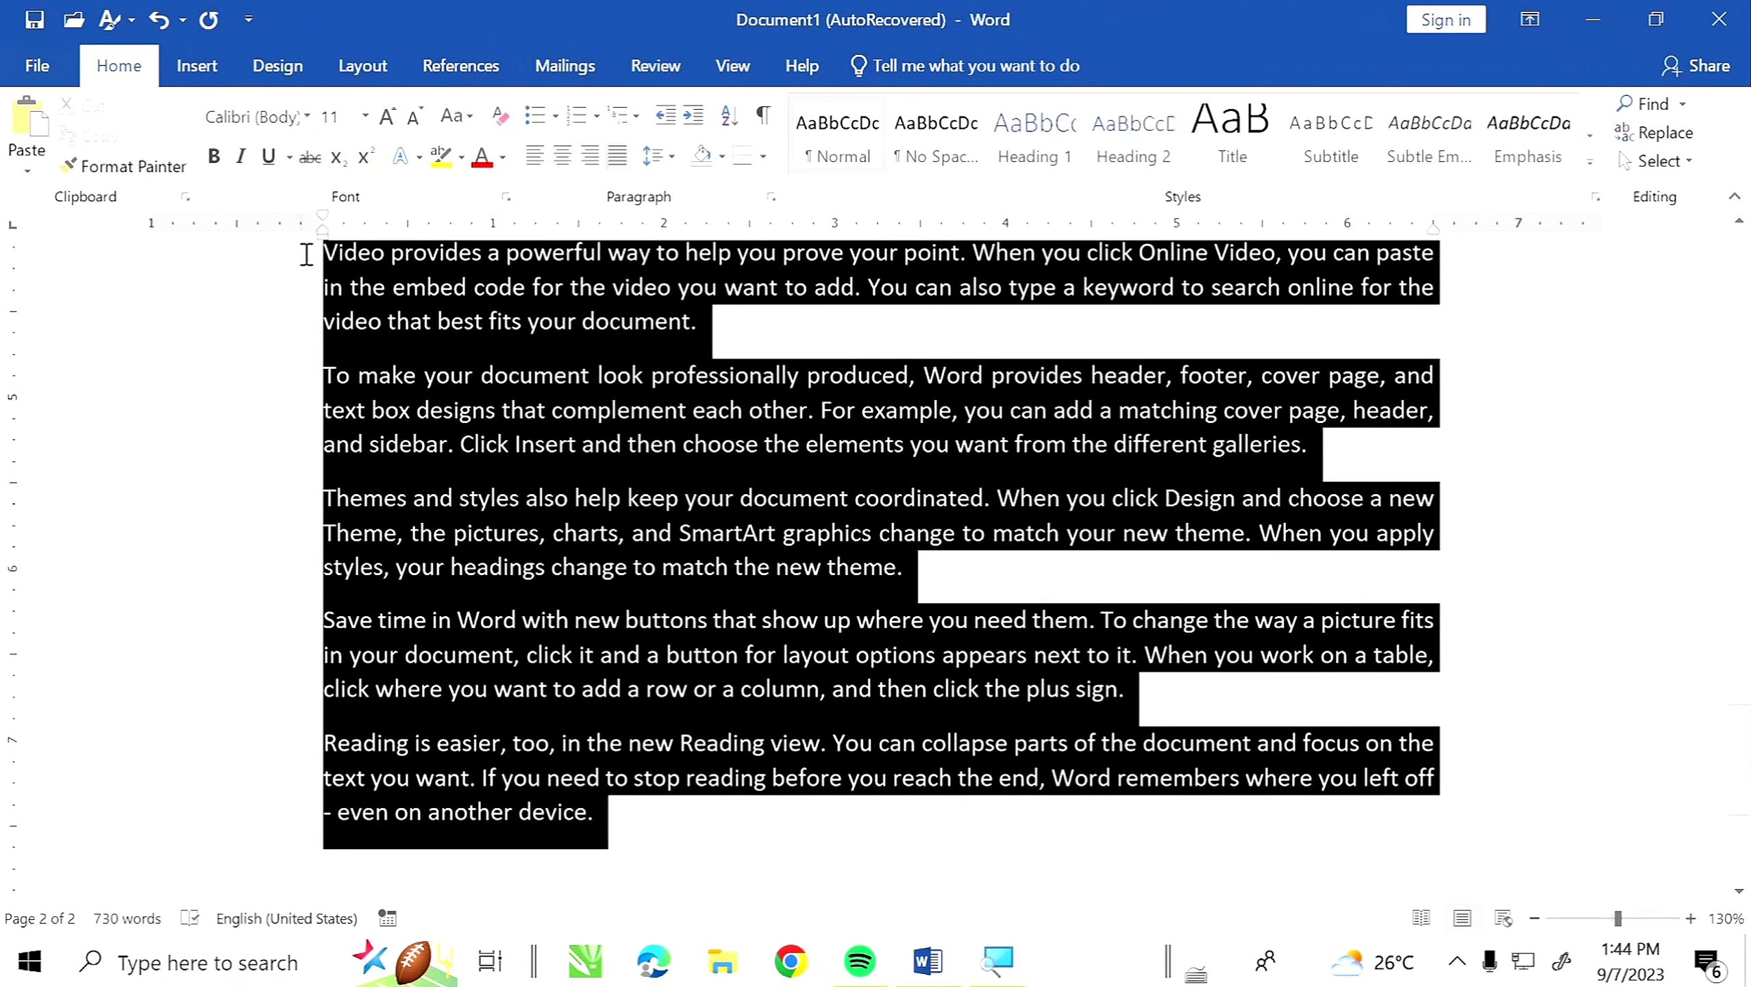
pyautogui.click(673, 156)
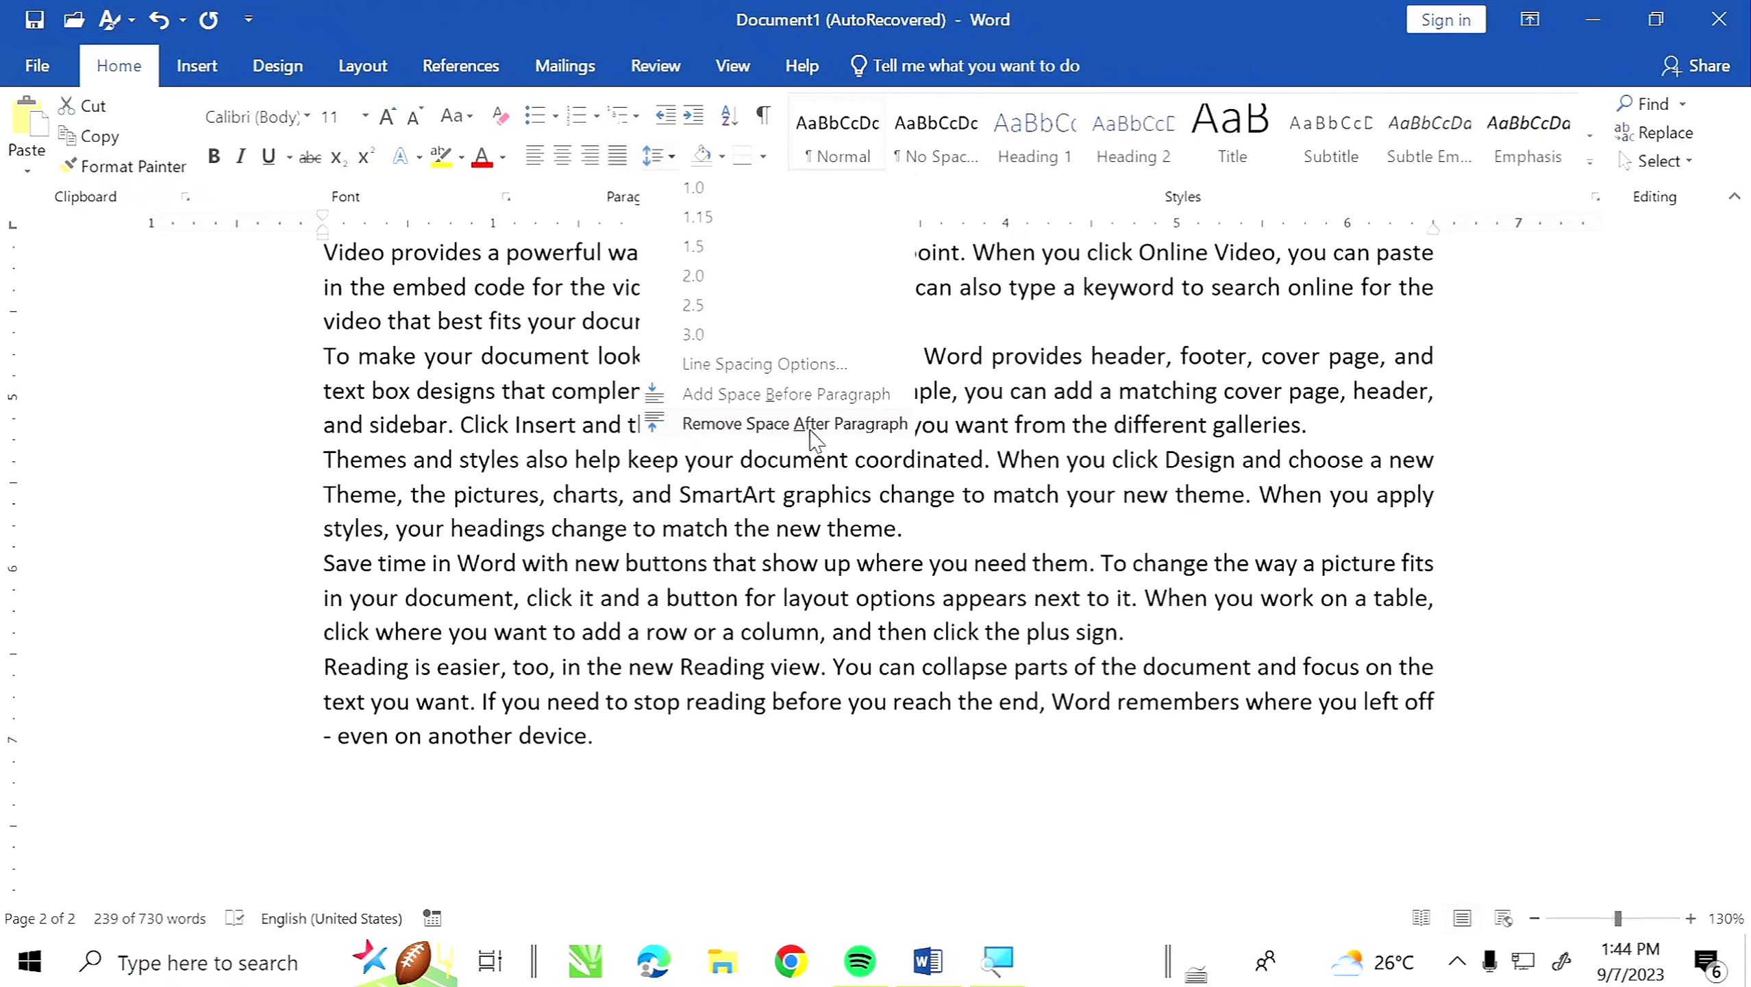
pyautogui.click(814, 424)
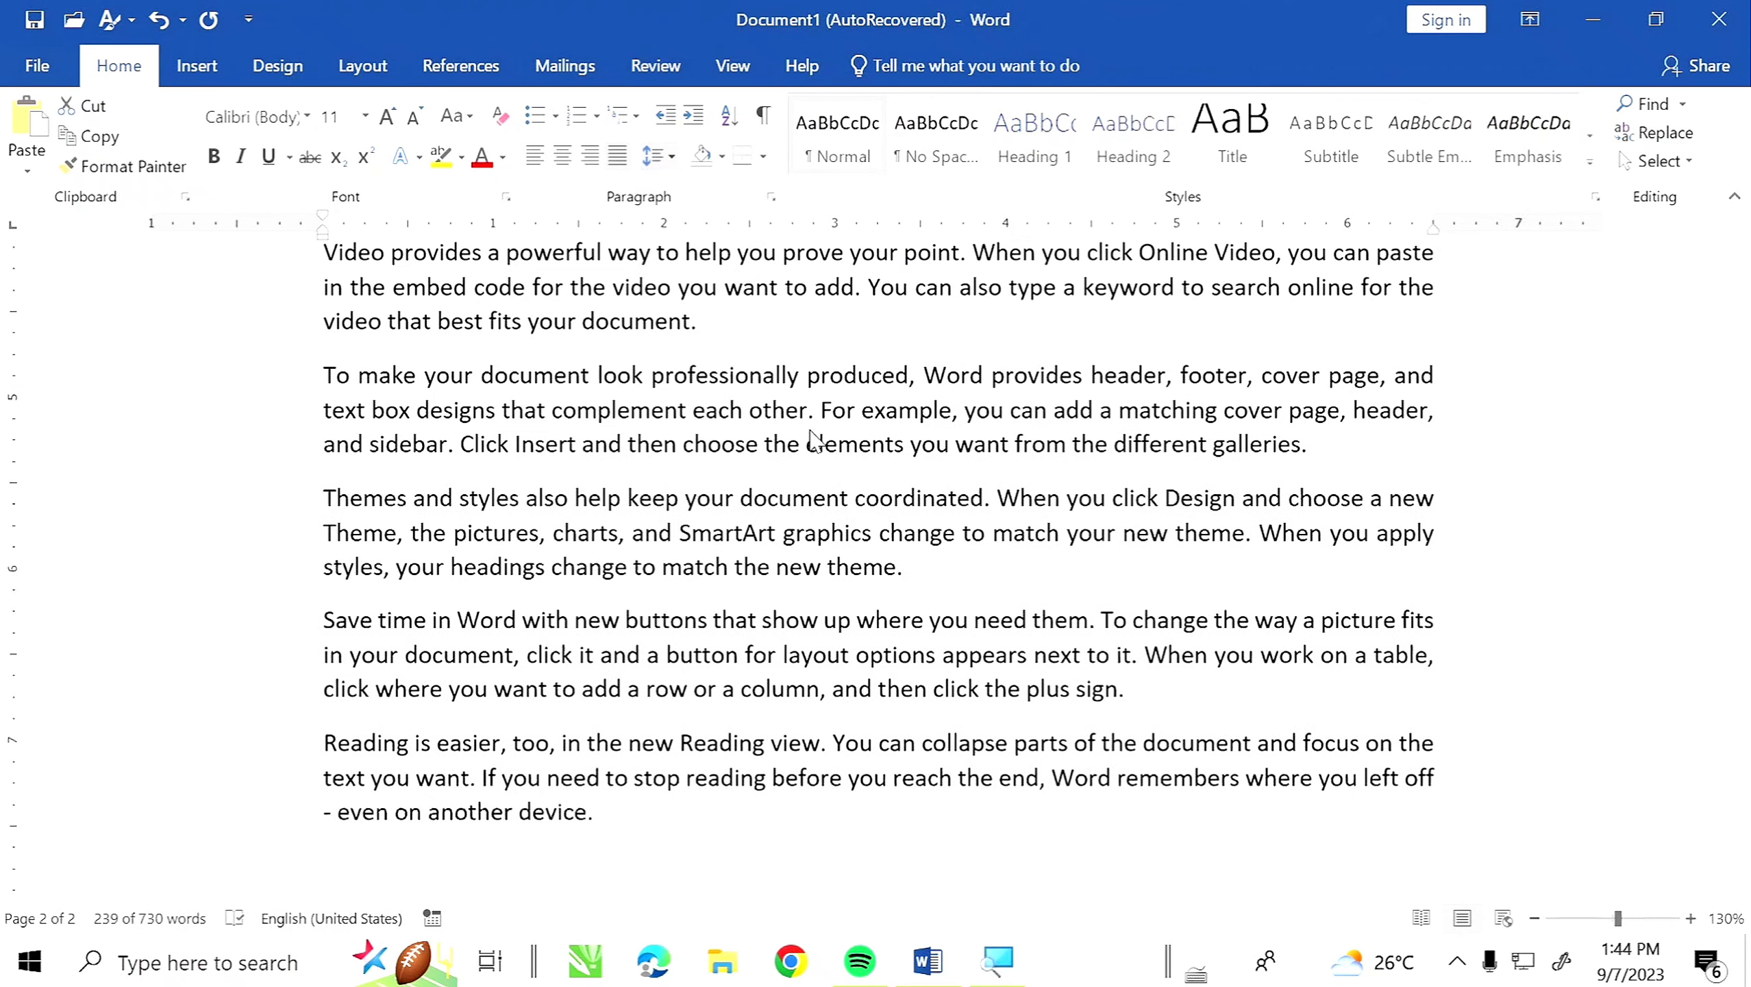
pyautogui.click(706, 318)
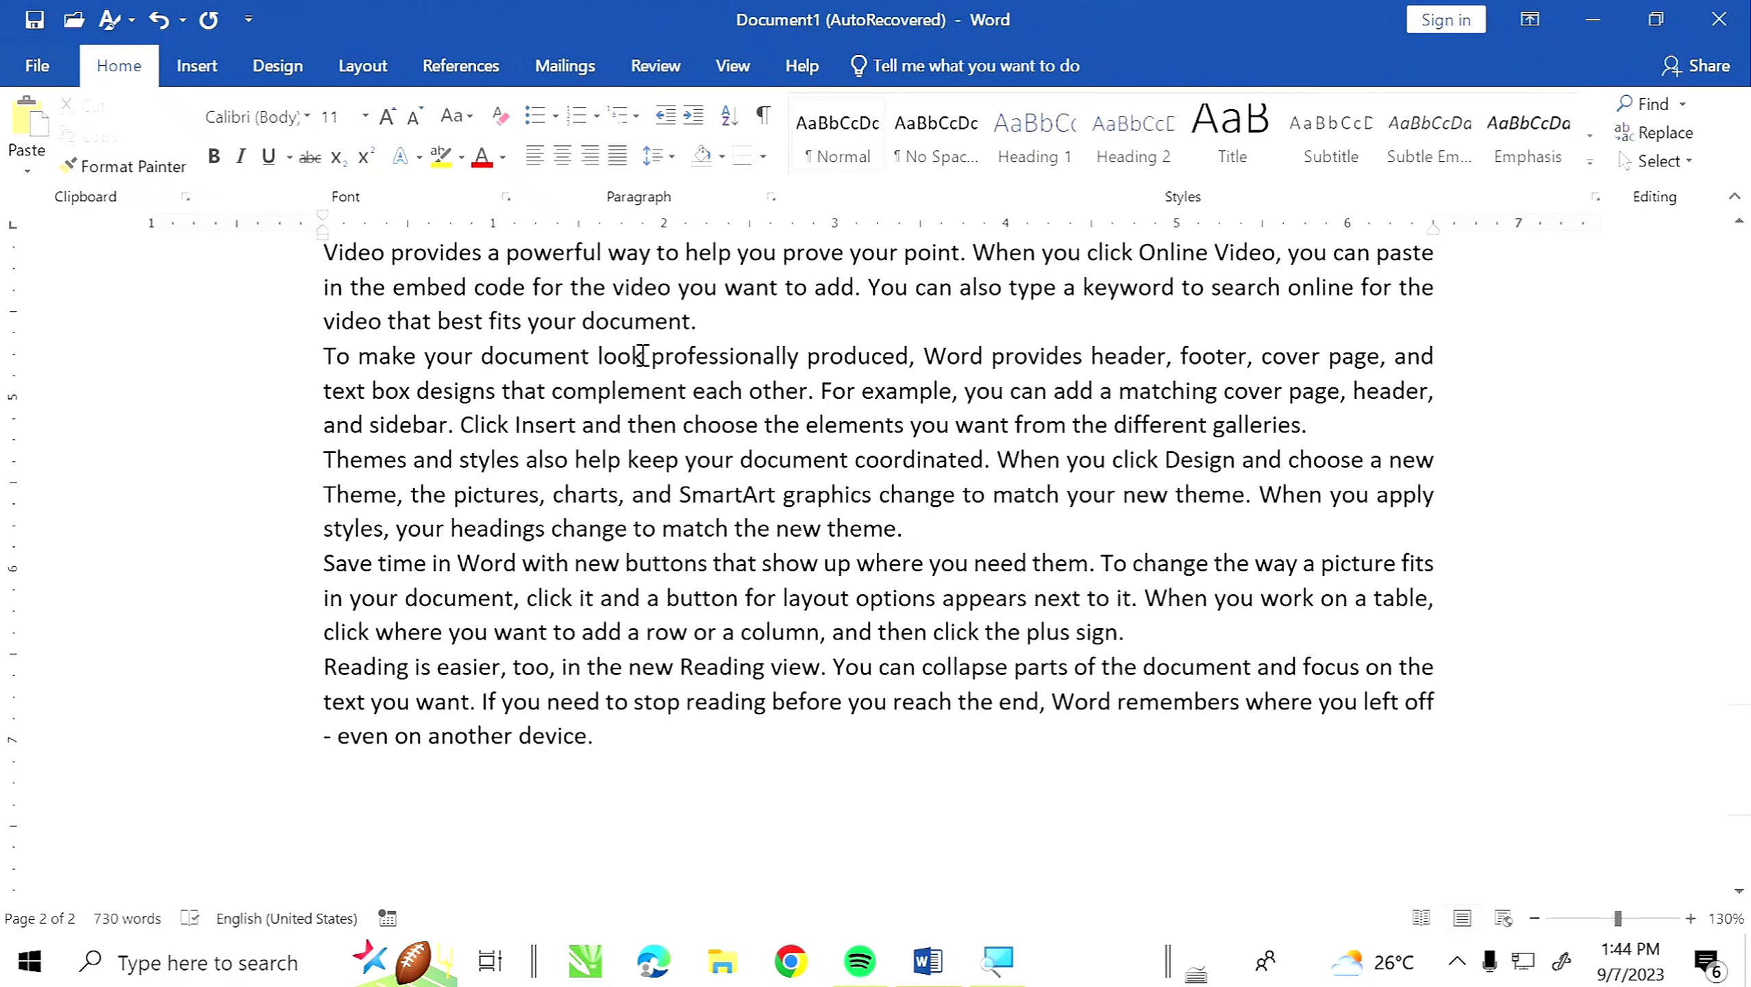
# Add space before each of the five justified sample paragraphs and deselect them
pyautogui.moveTo(652, 743); pyautogui.dragTo(316, 259)
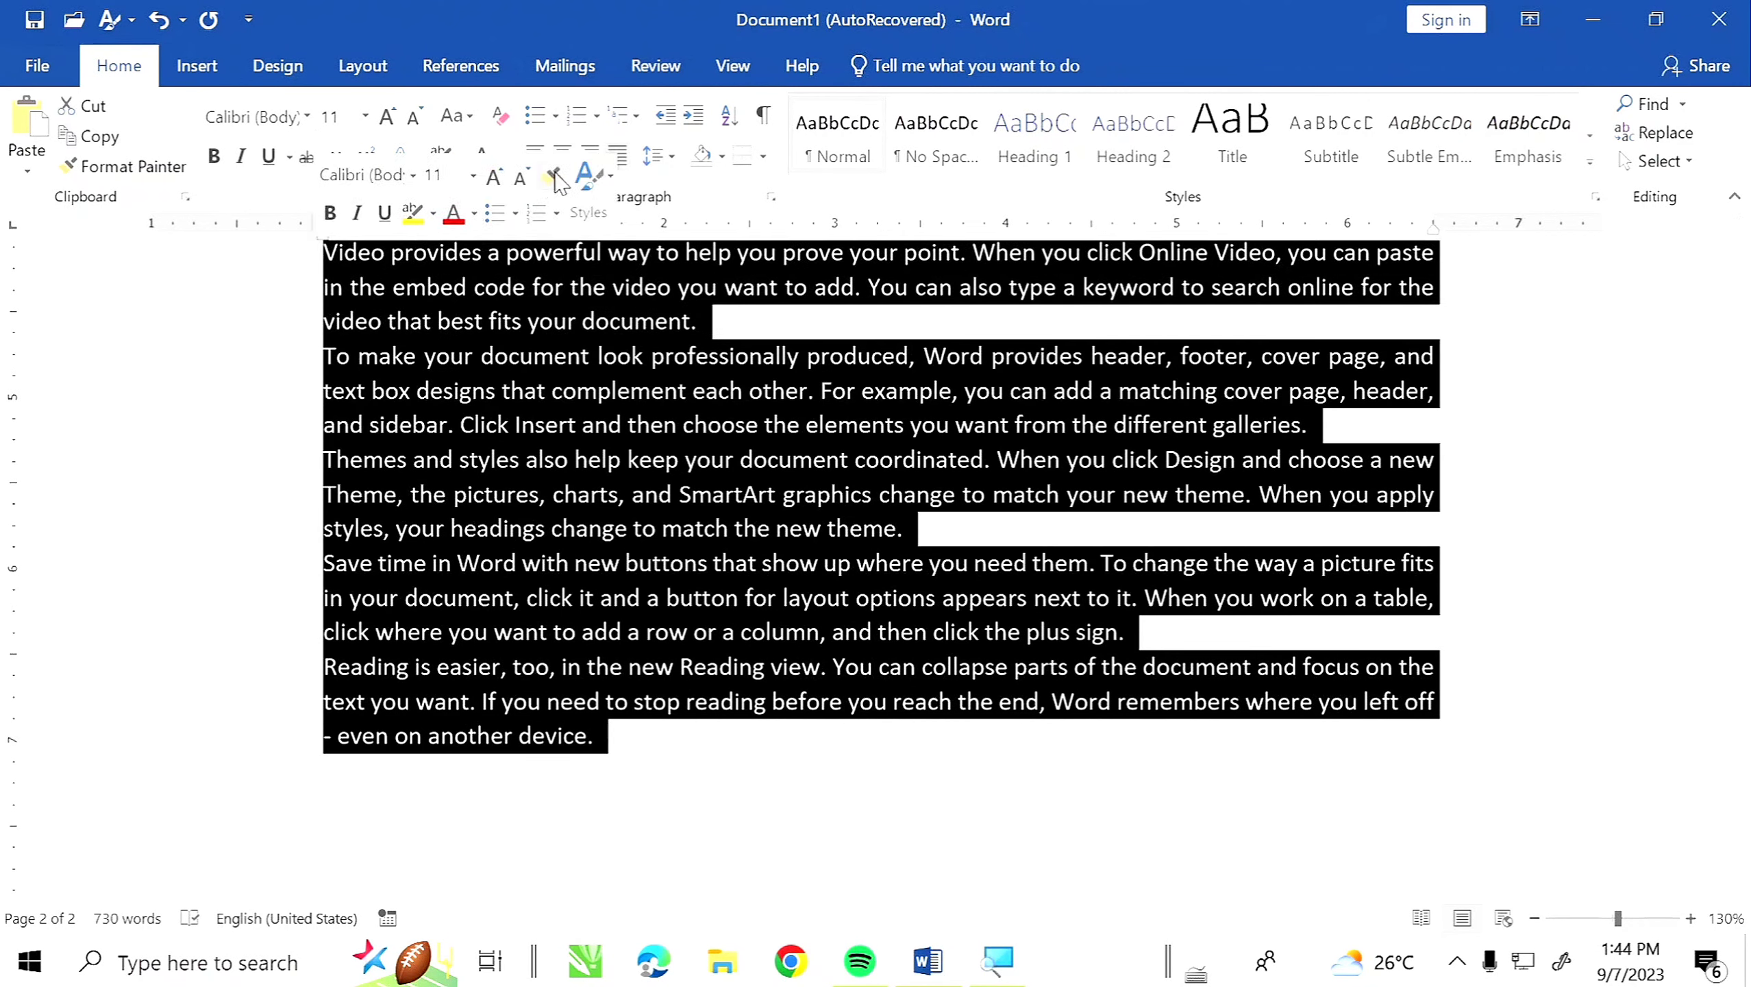
pyautogui.click(655, 156)
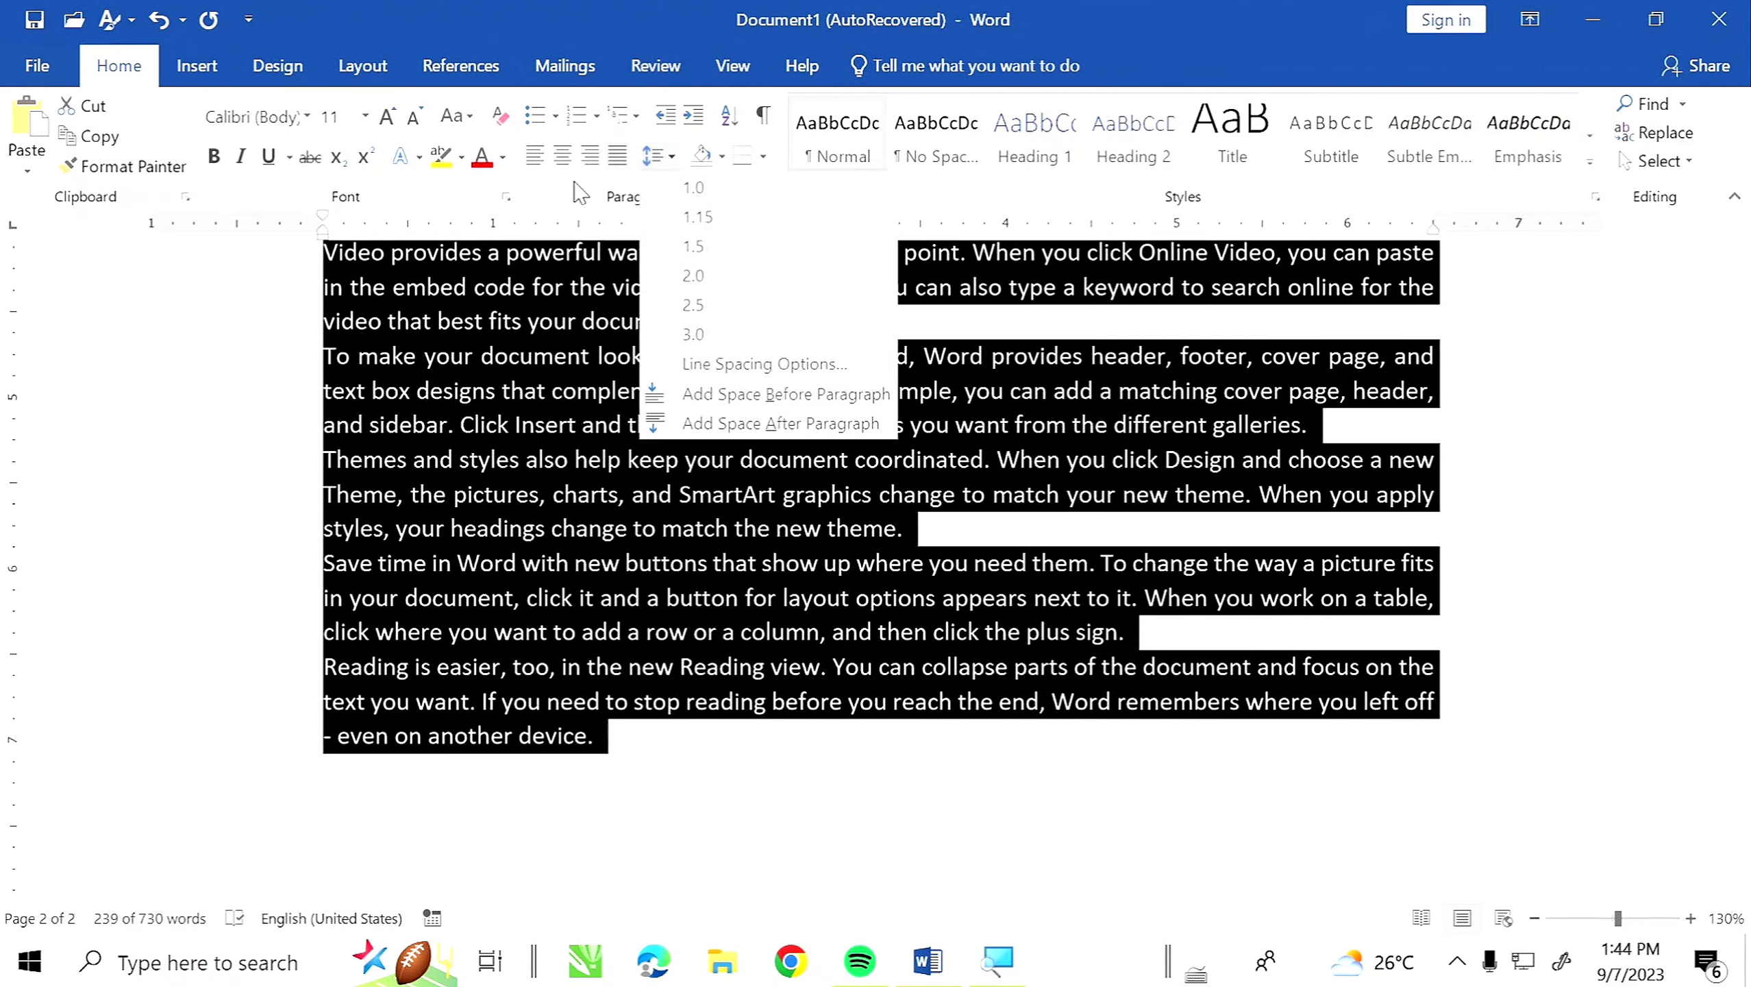
pyautogui.click(742, 395)
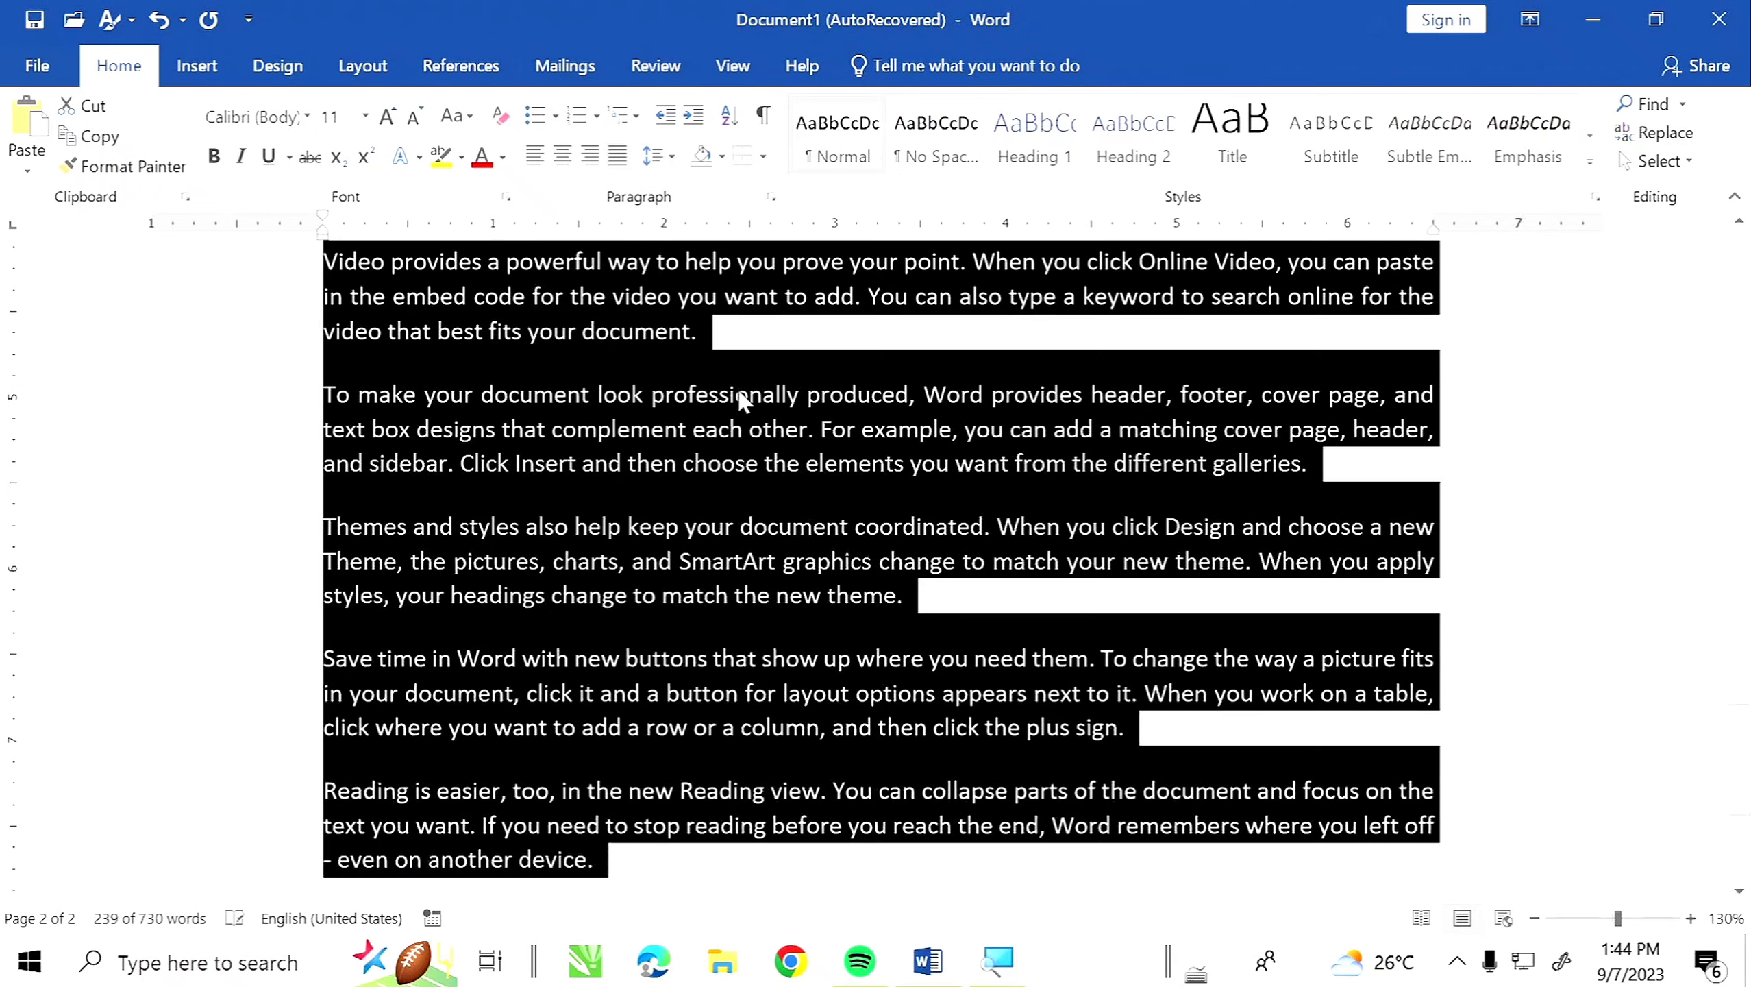
pyautogui.click(750, 511)
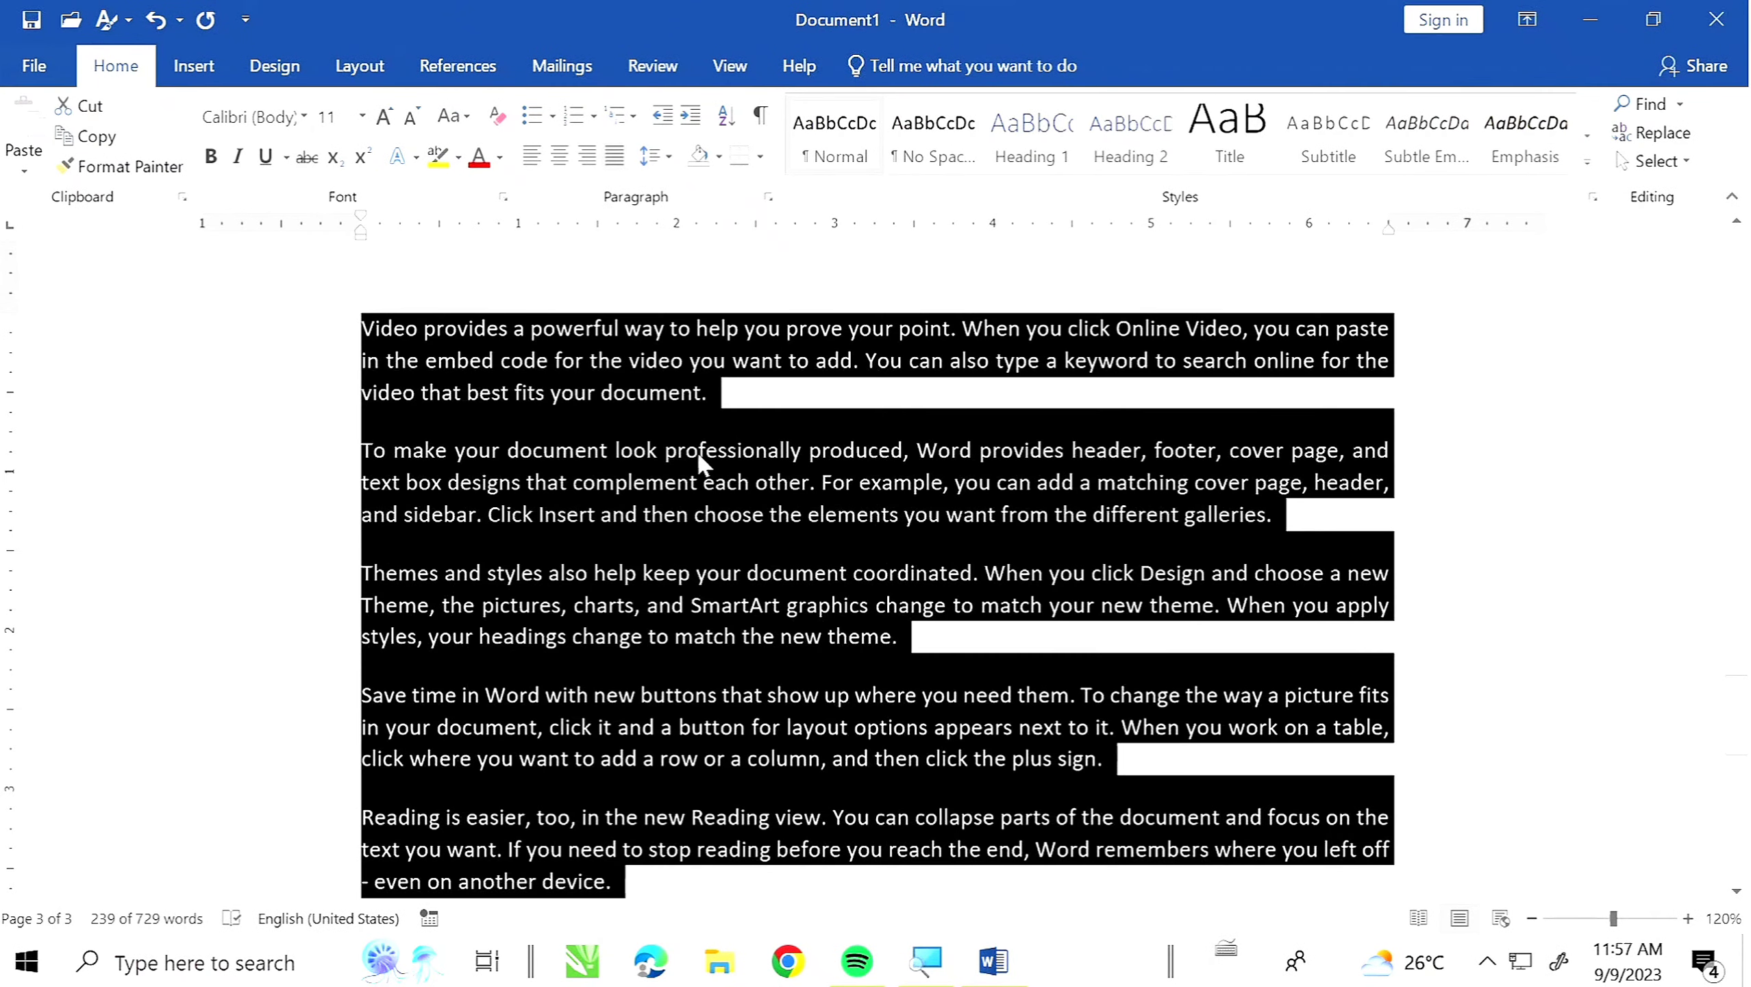
pyautogui.click(699, 454)
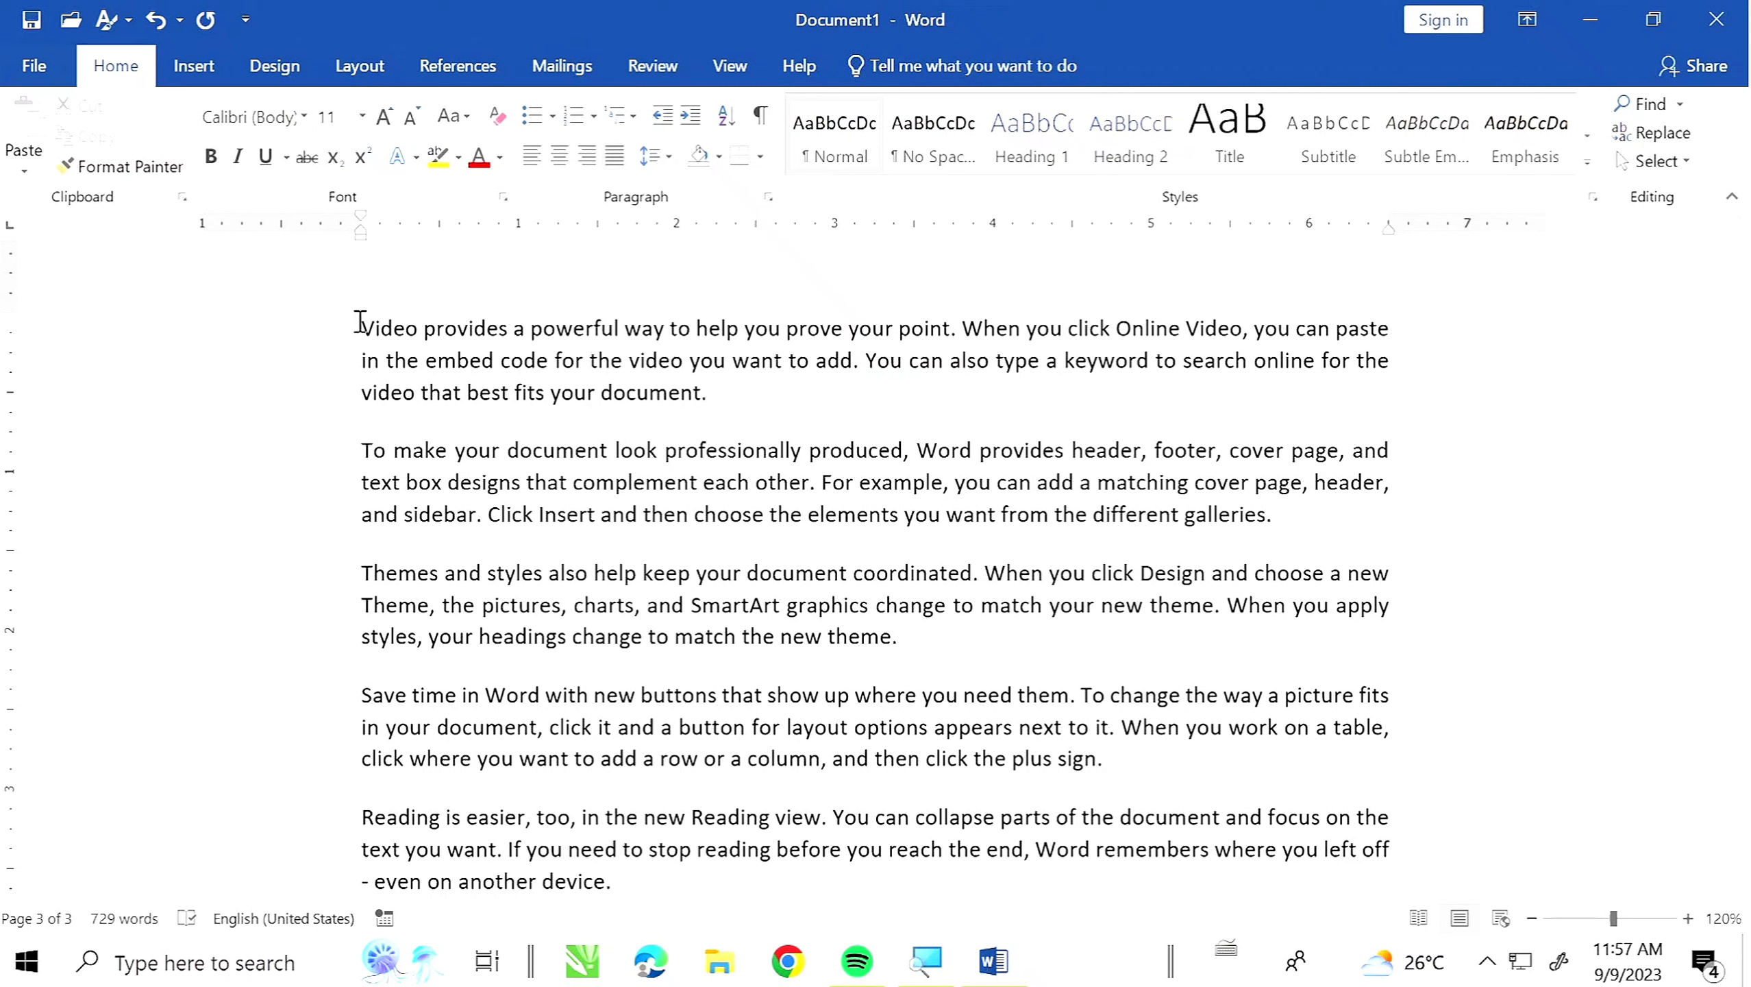
# Highlight the "Video provides" paragraph in yellow, and clear the highlight again with No Color
pyautogui.moveTo(359, 325)
pyautogui.mouseDown()
pyautogui.moveTo(461, 330)
pyautogui.moveTo(757, 417)
pyautogui.moveTo(731, 389)
pyautogui.moveTo(529, 401)
pyautogui.moveTo(328, 329)
pyautogui.mouseUp()
pyautogui.click(442, 158)
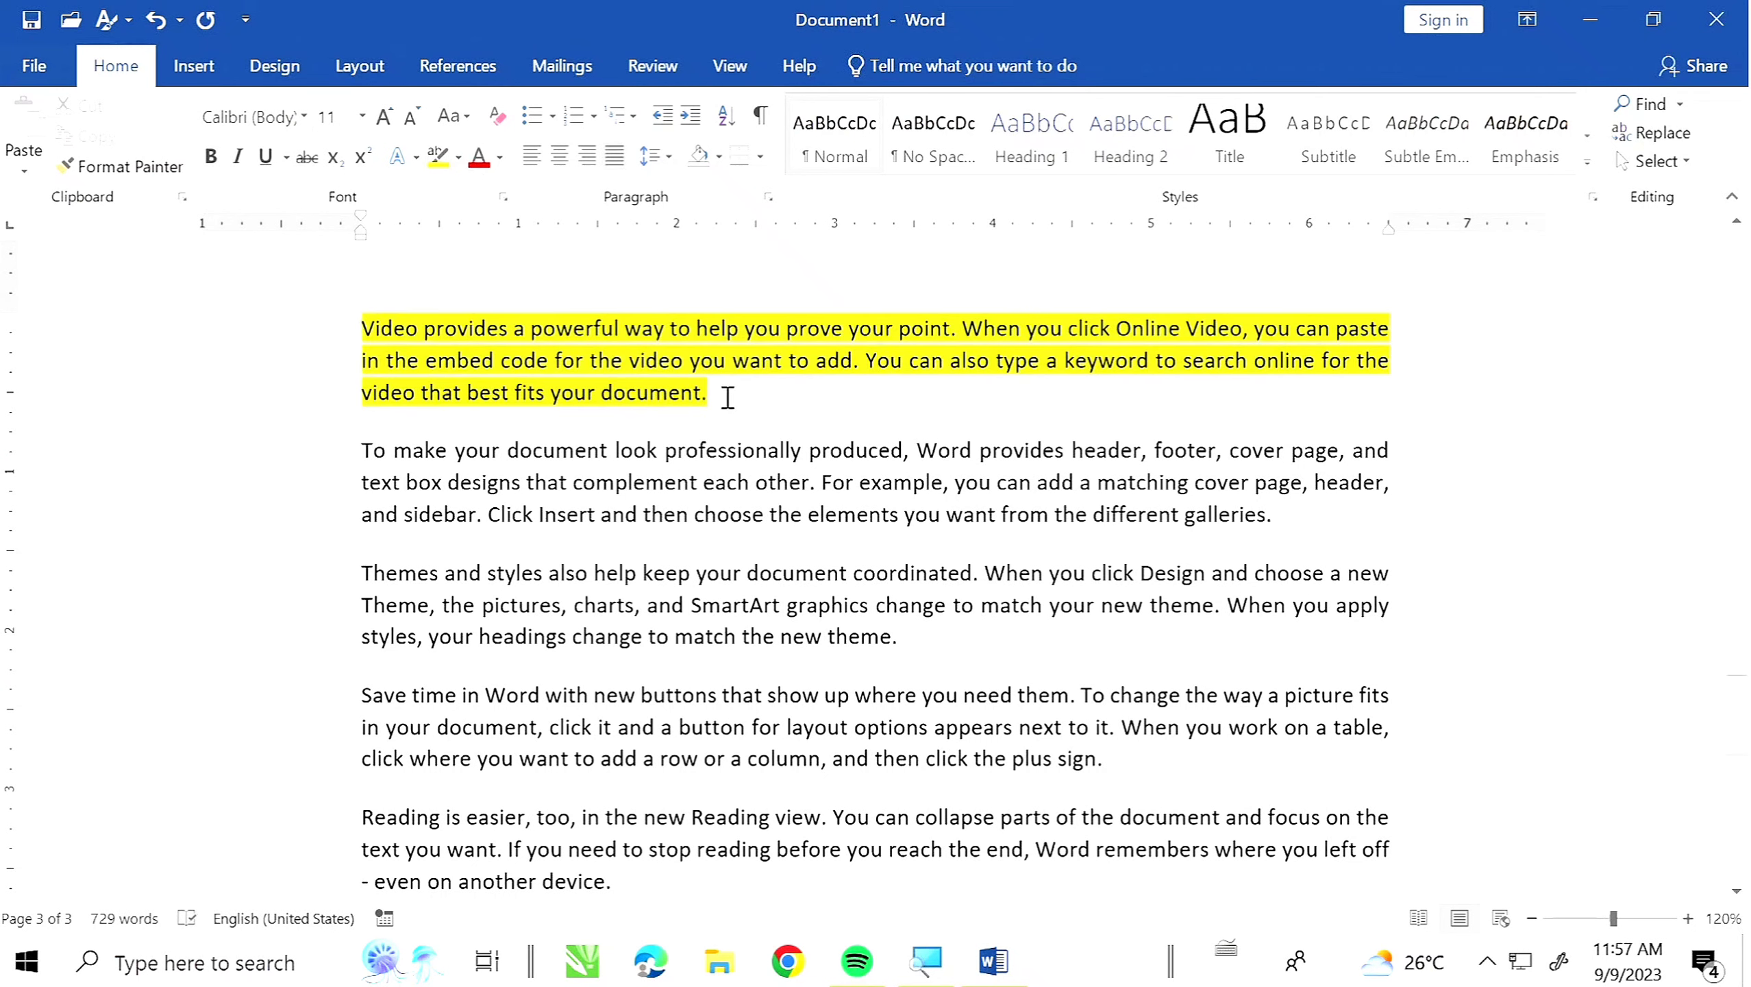
pyautogui.moveTo(730, 398); pyautogui.dragTo(304, 340)
pyautogui.click(458, 158)
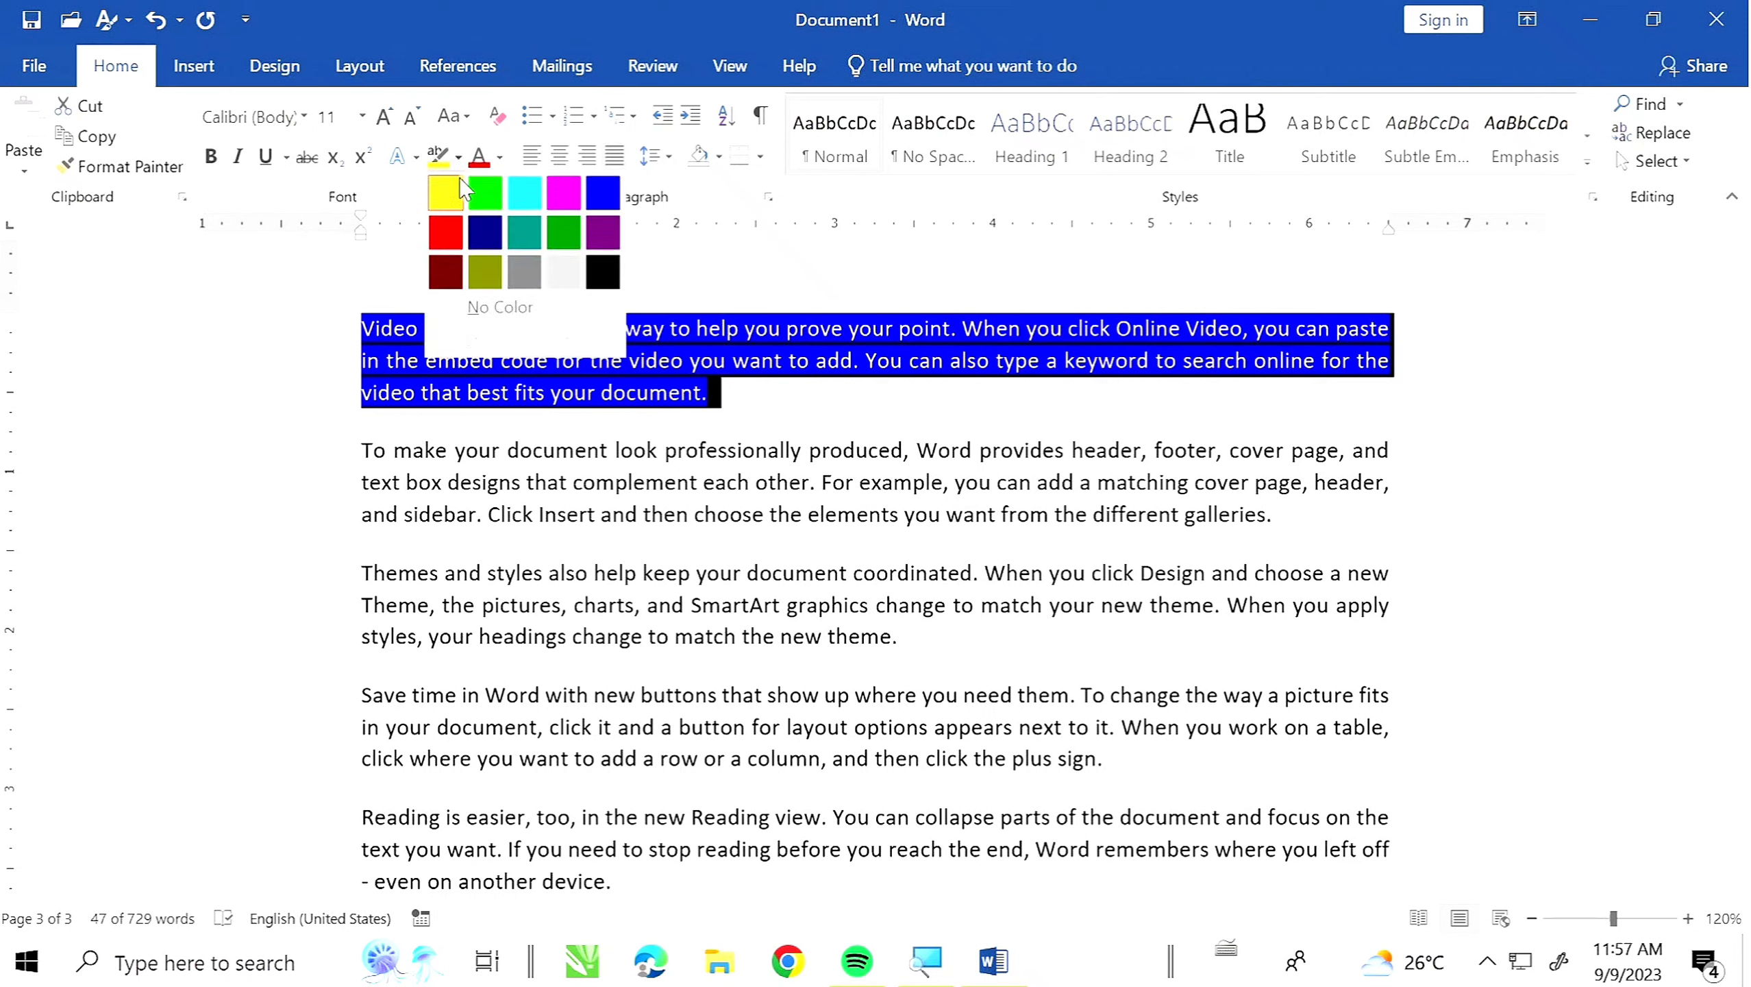
pyautogui.click(500, 307)
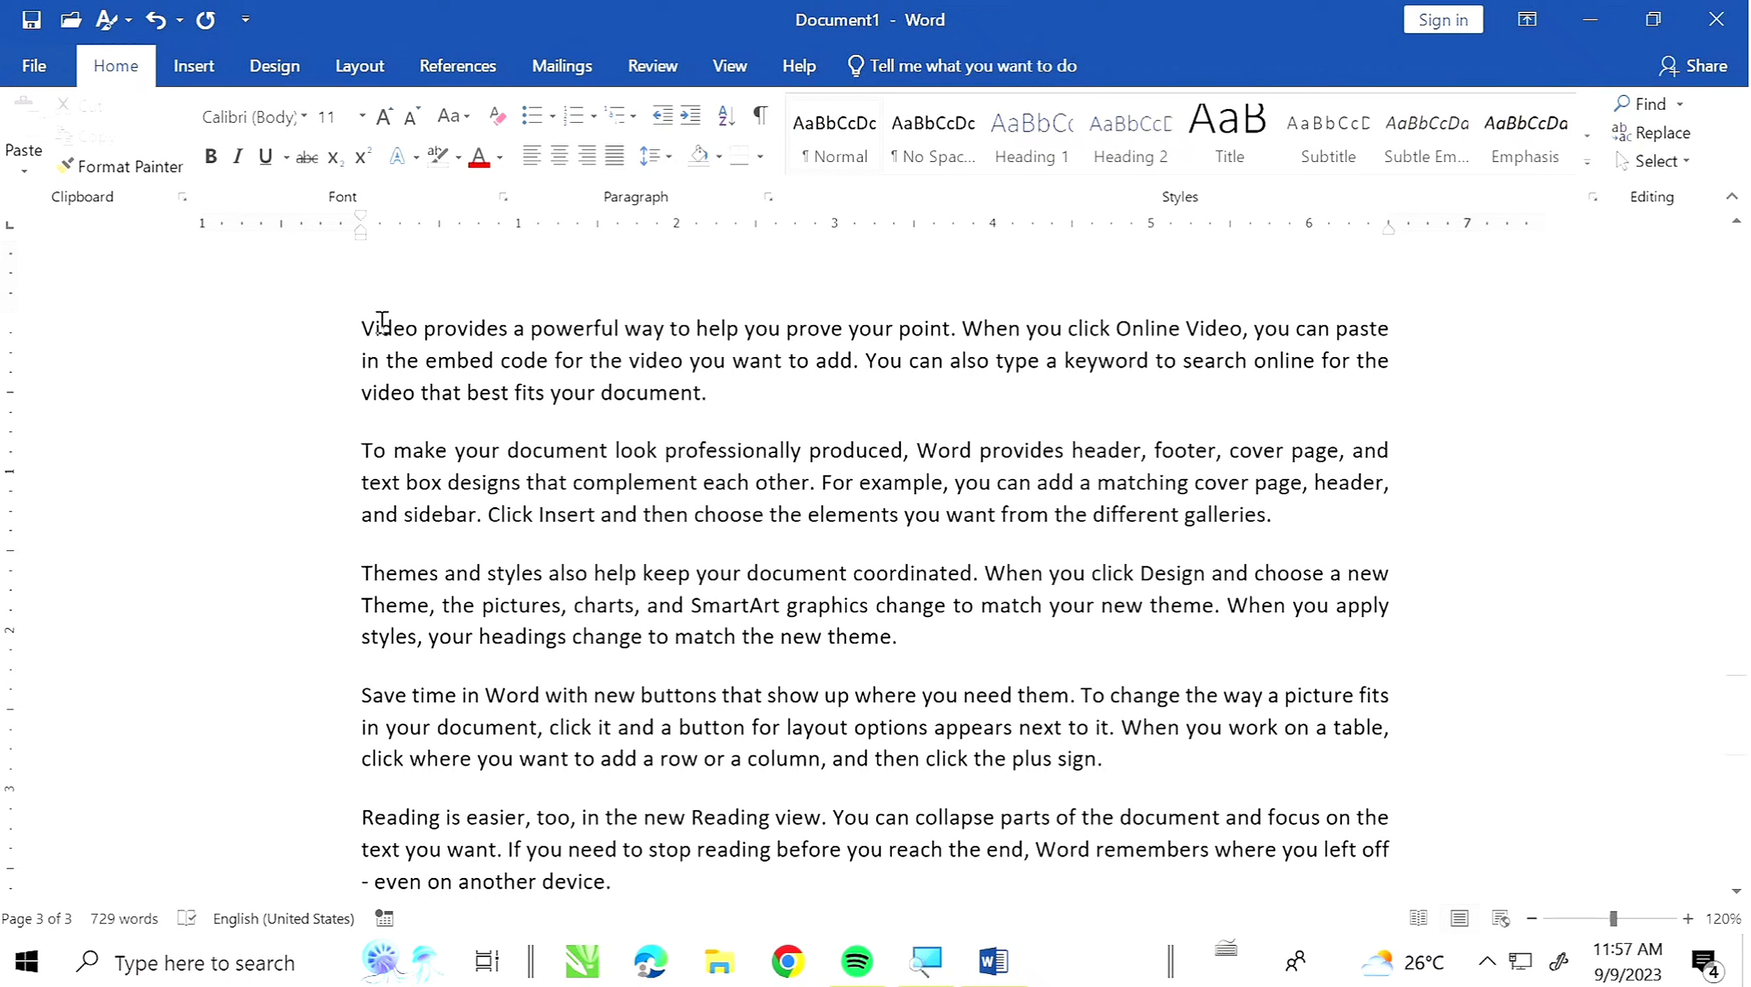
# Apply yellow shading to the "Video provides" paragraph and blue shading to the "To make your document" paragraph
pyautogui.click(719, 156)
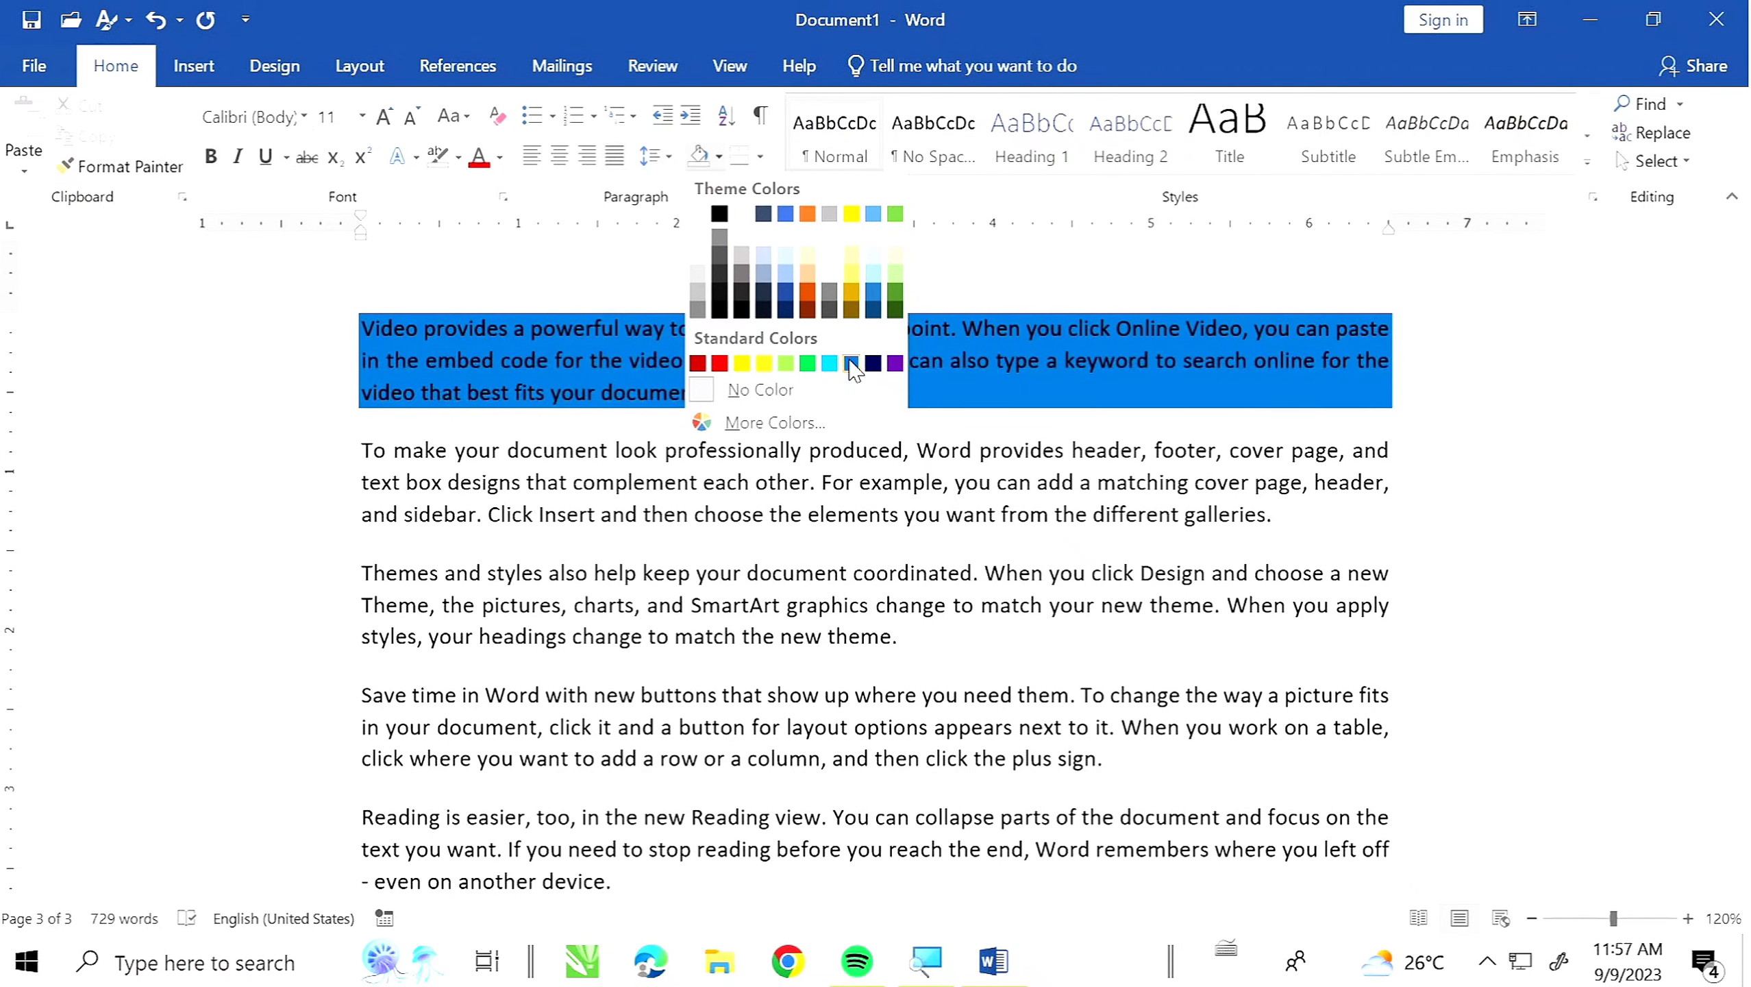
pyautogui.click(751, 374)
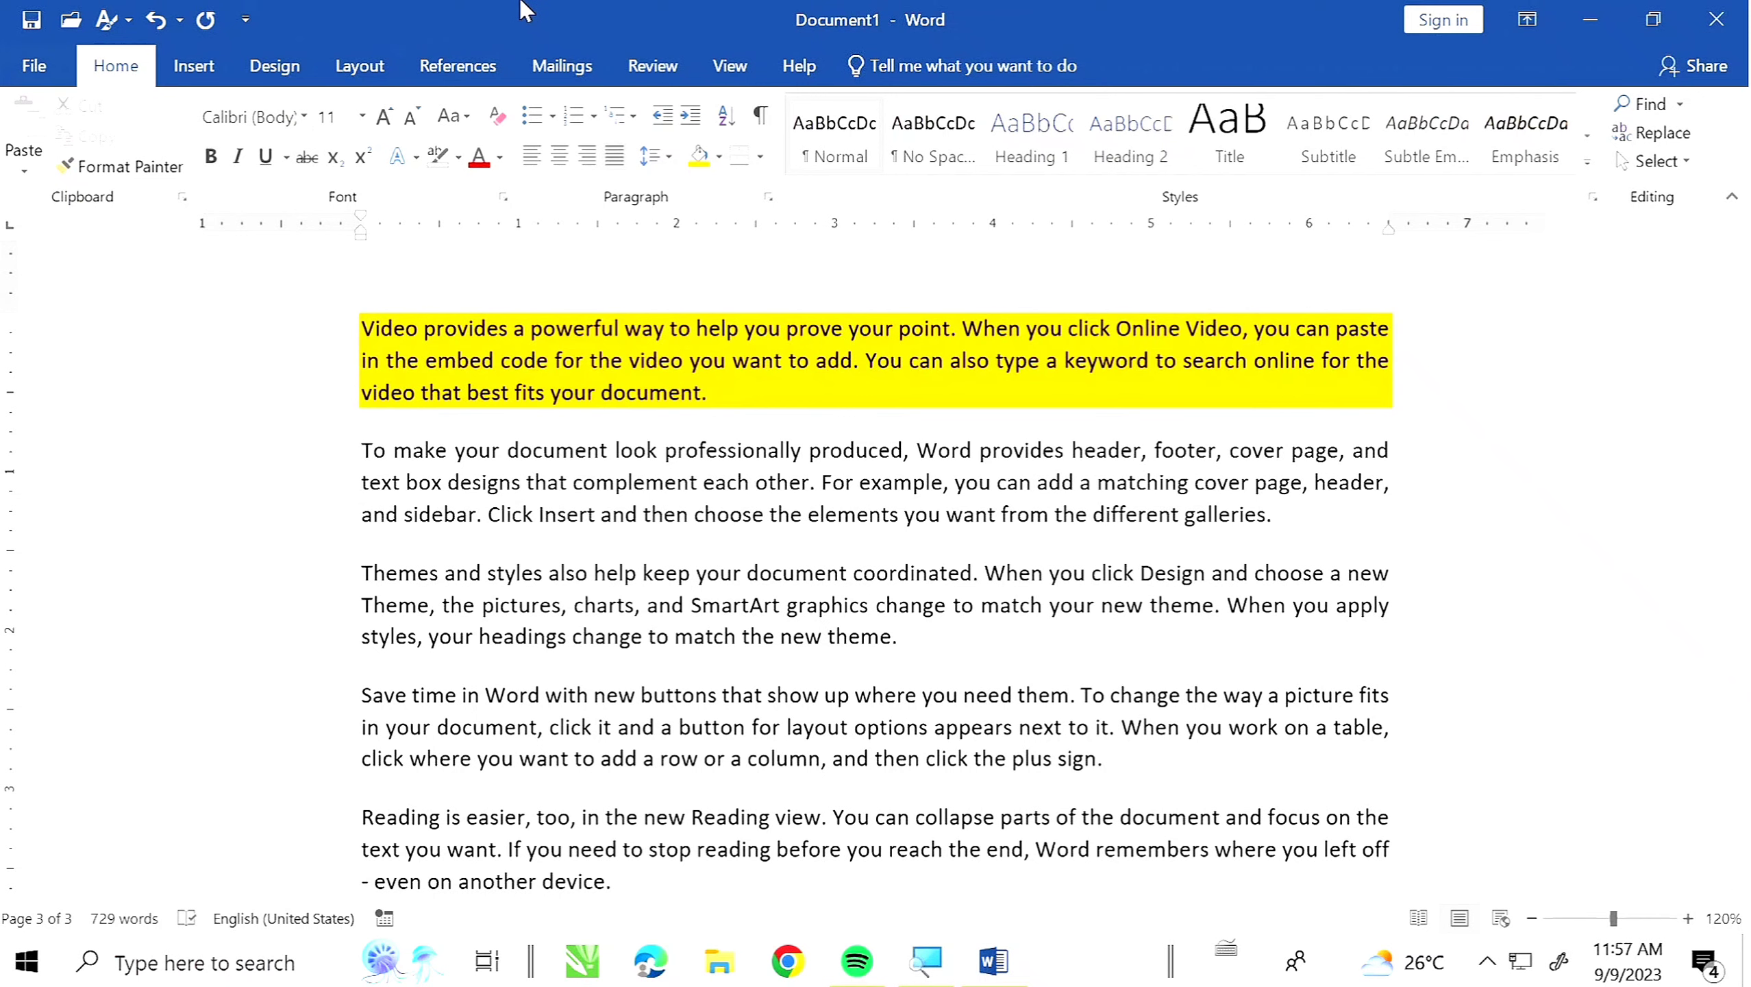
pyautogui.click(719, 157)
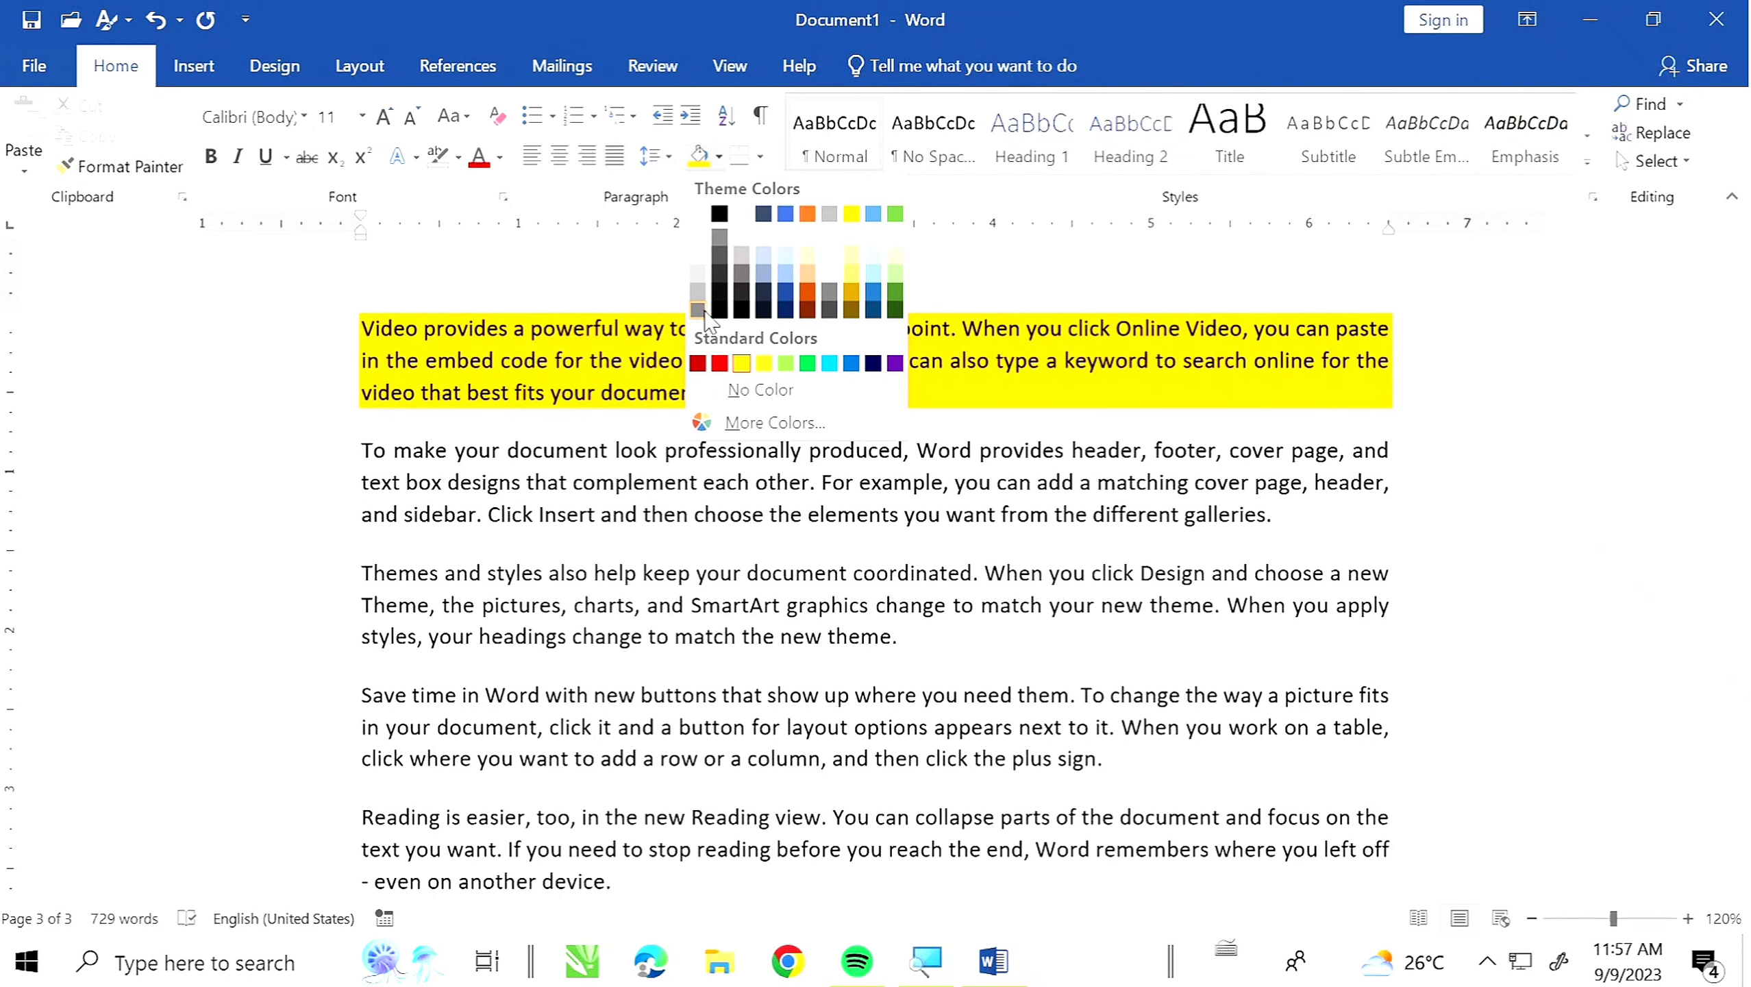
pyautogui.click(851, 363)
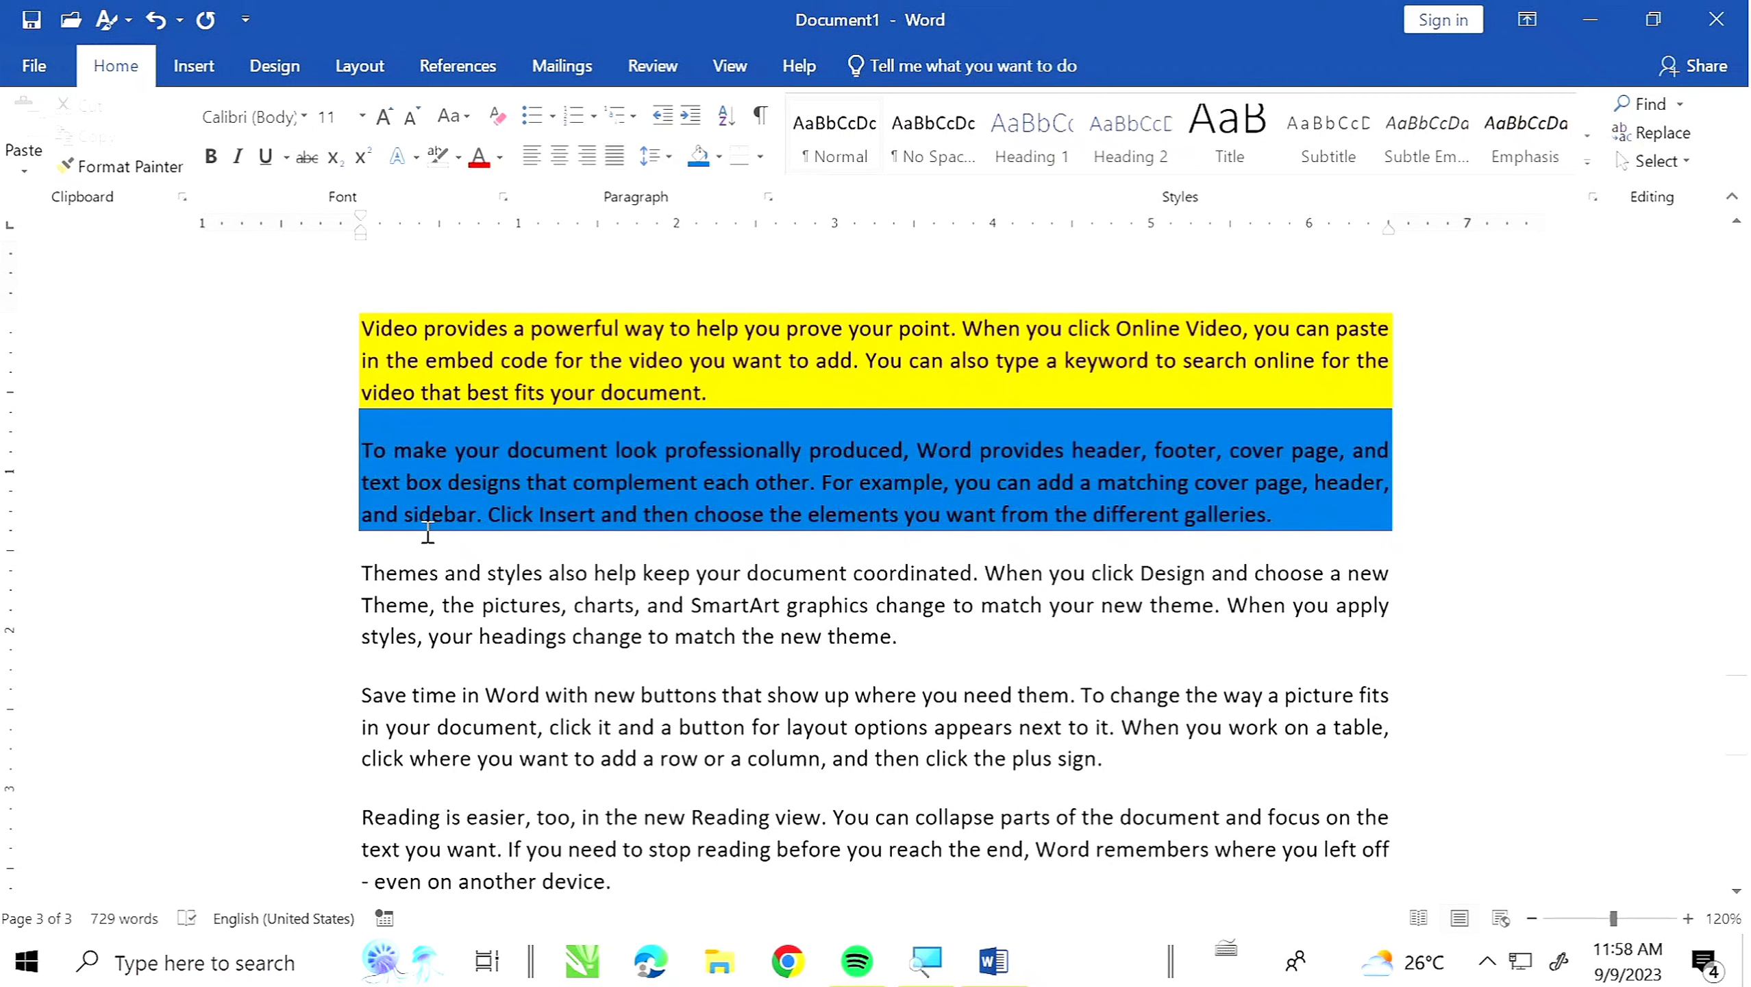
# Apply All Borders to the "Themes and styles" paragraph
pyautogui.click(763, 157)
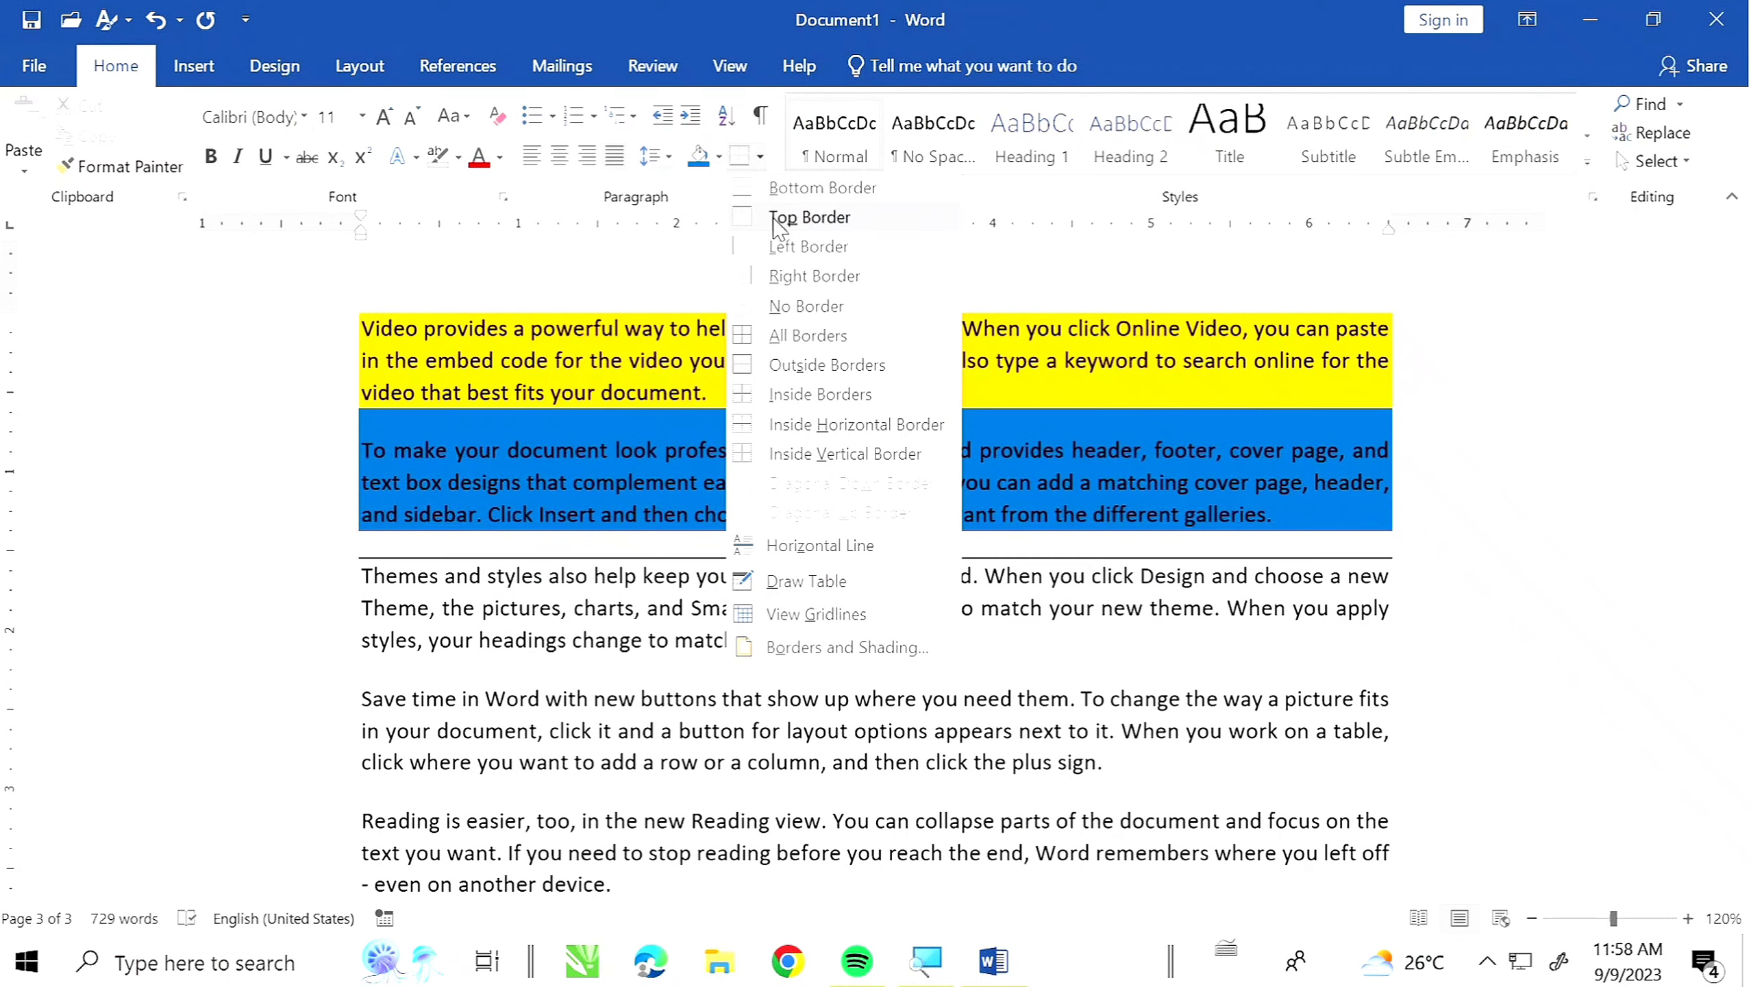
pyautogui.click(809, 347)
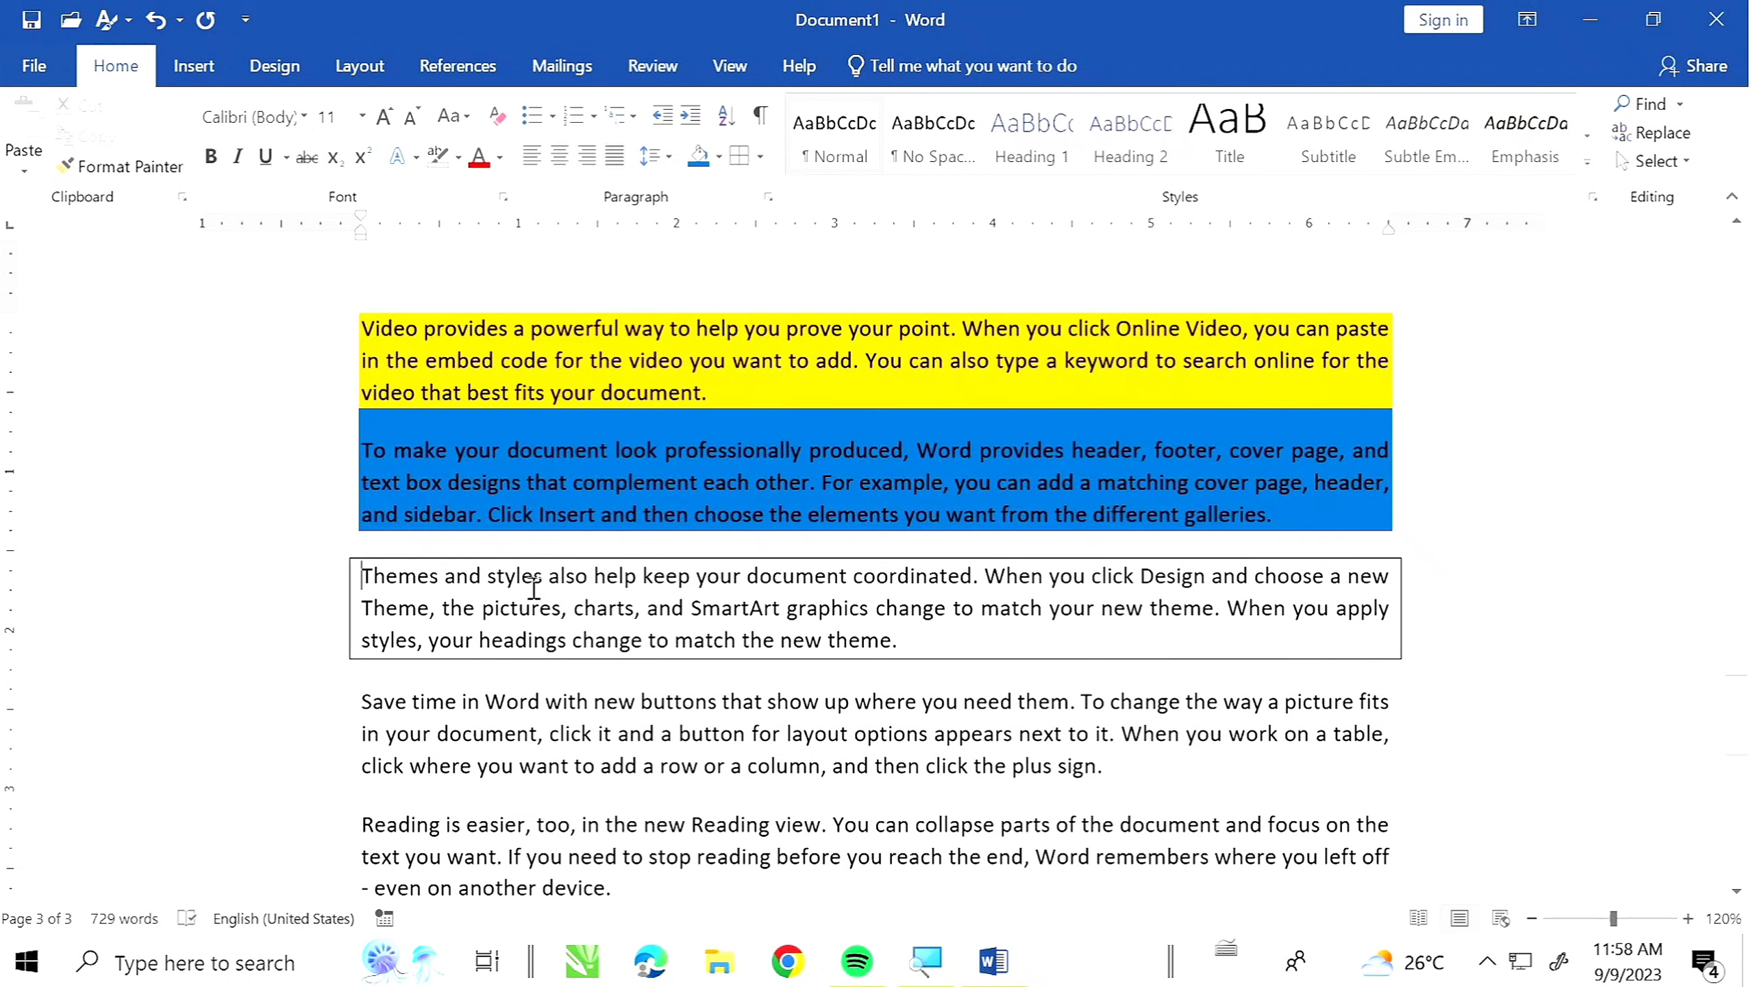